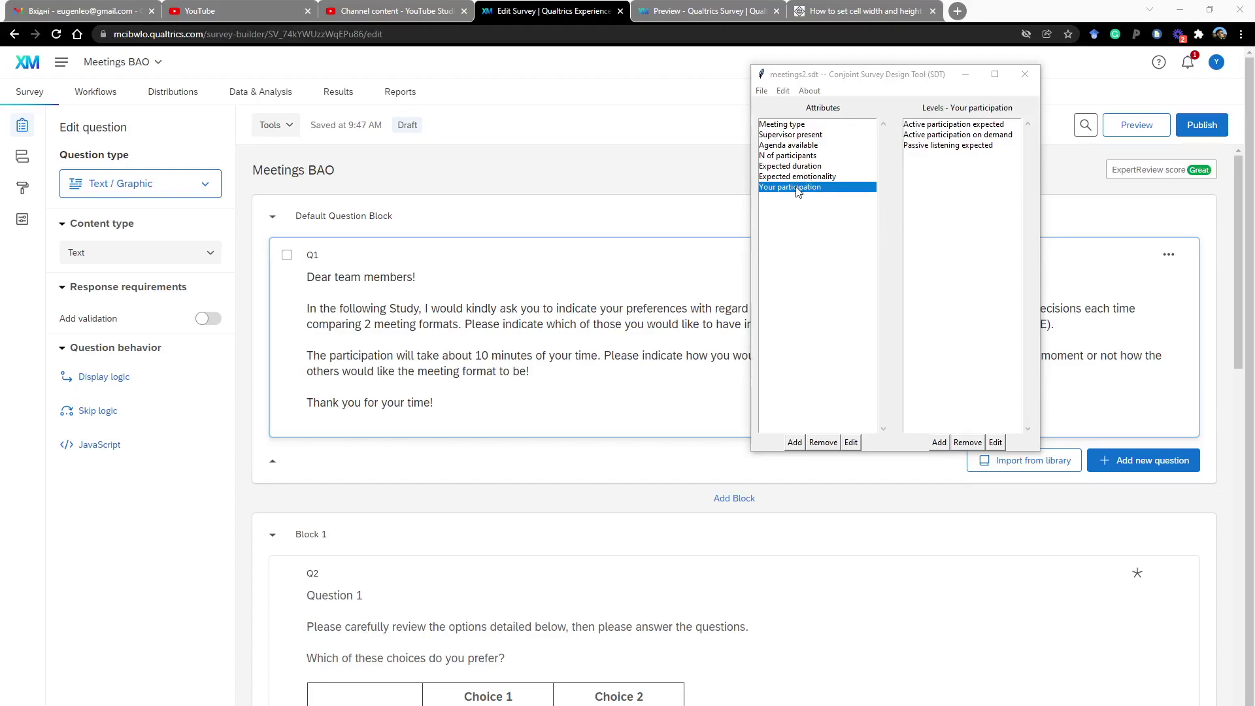
Step: In the meetings2.sdt design, rename the Meeting type level 'Jour-Fixe' to 'Jour-fixe meeting'
left_click(789, 193)
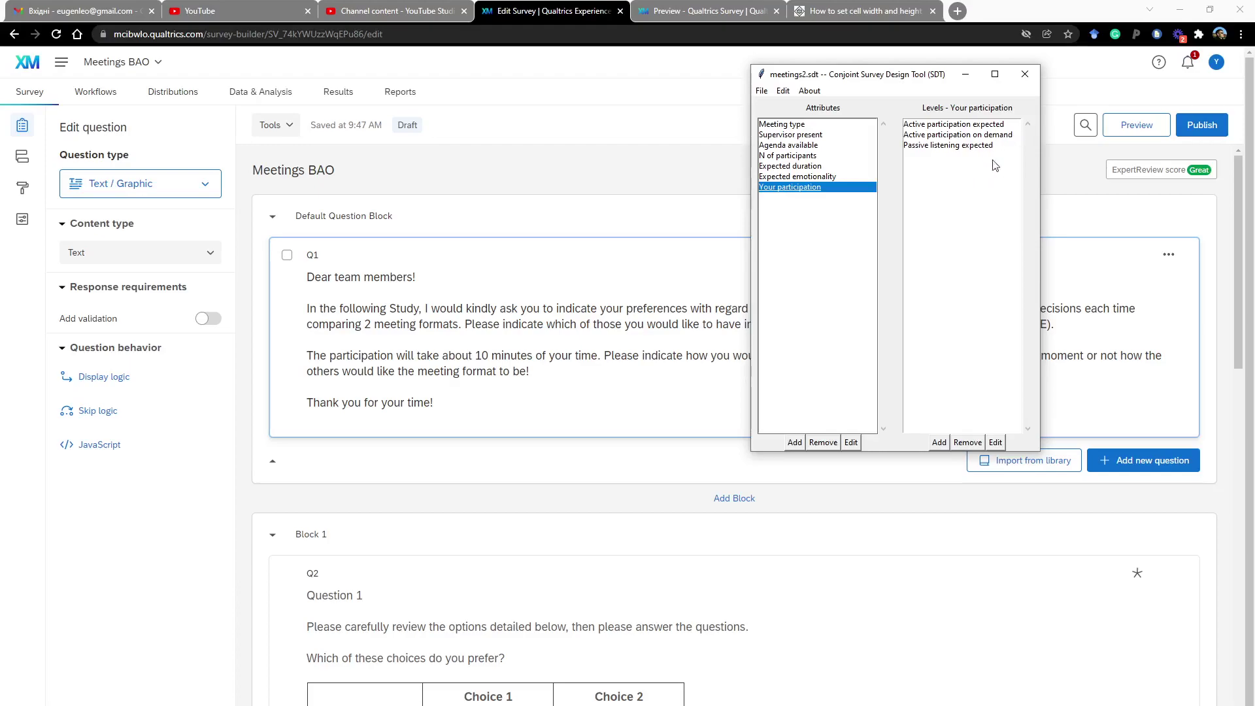
left_click(796, 127)
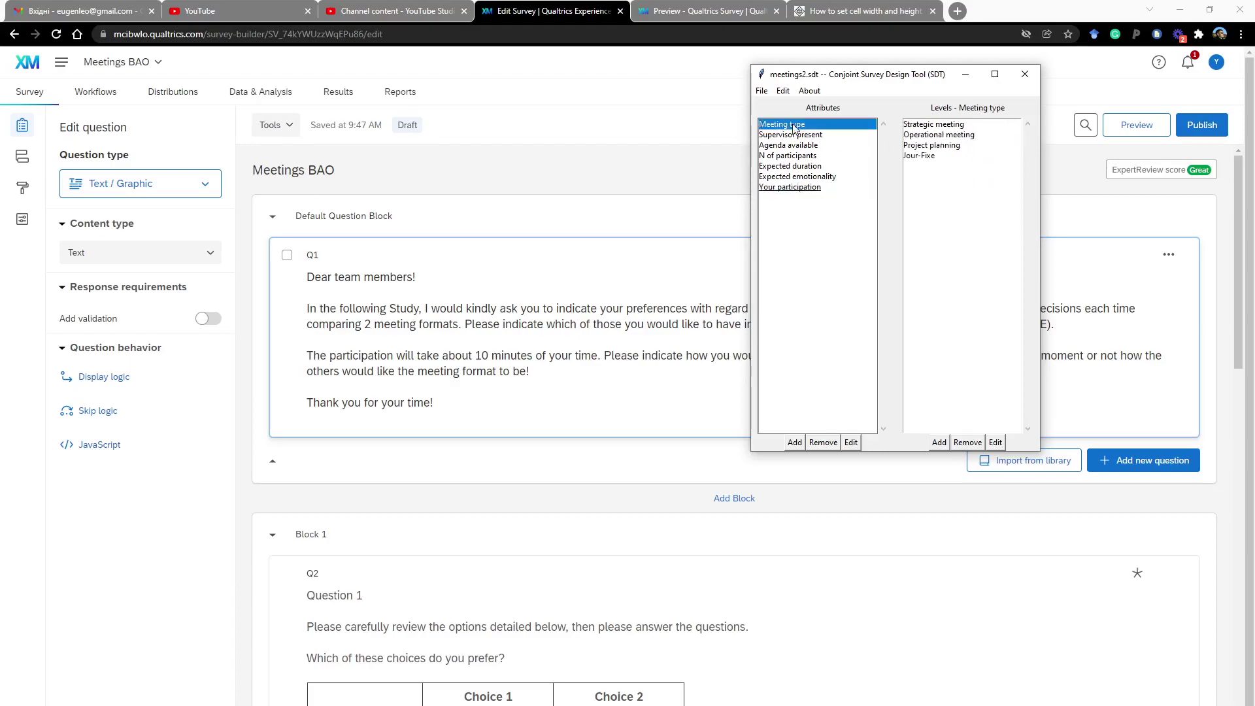
left_click(920, 158)
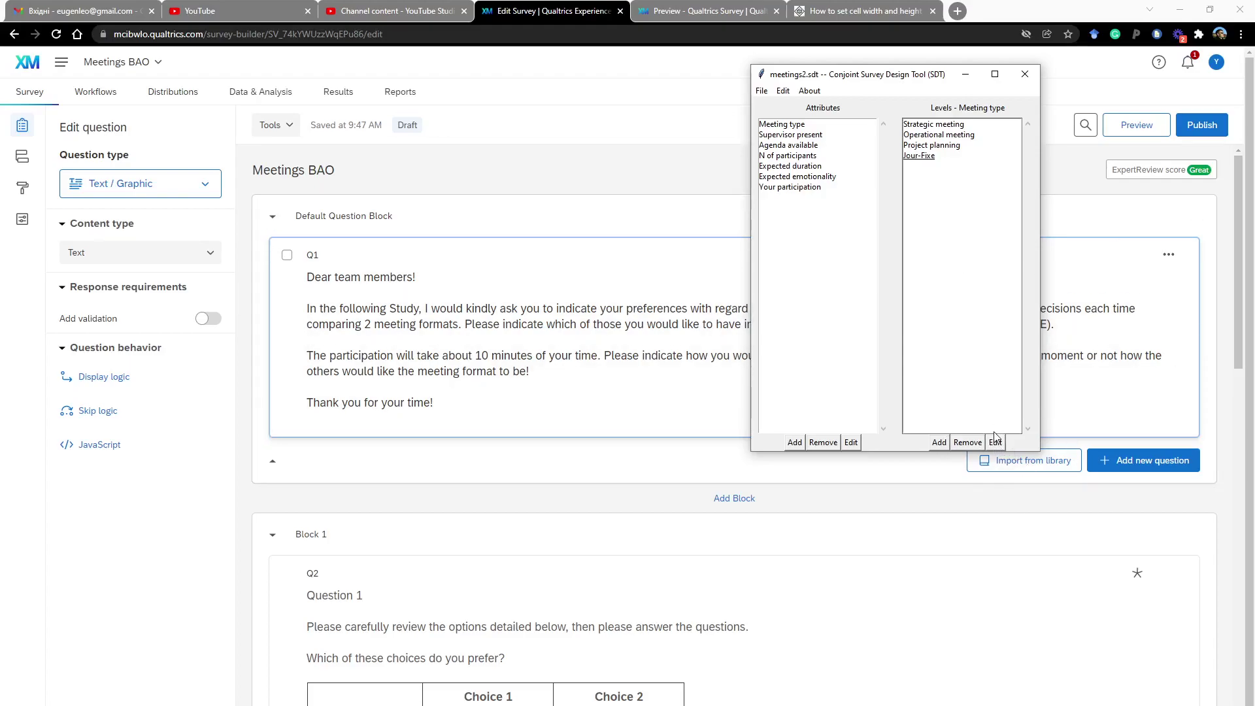
left_click(928, 158)
left_click(996, 442)
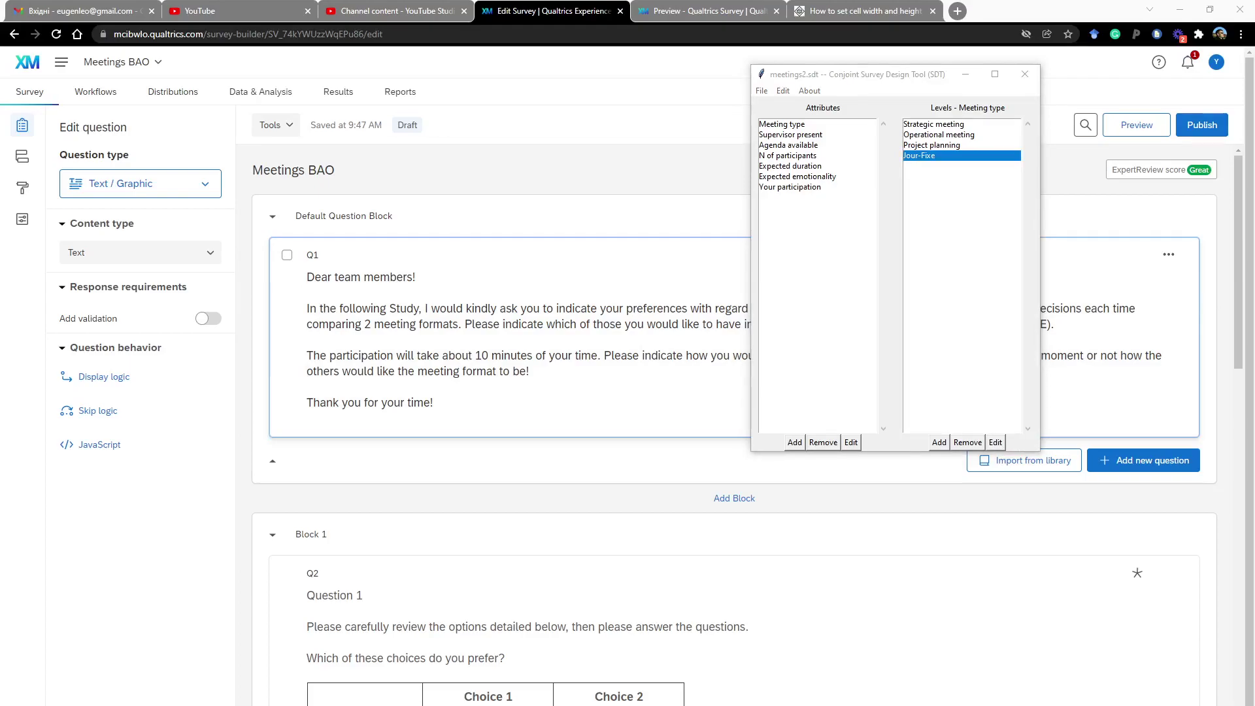
key("Return")
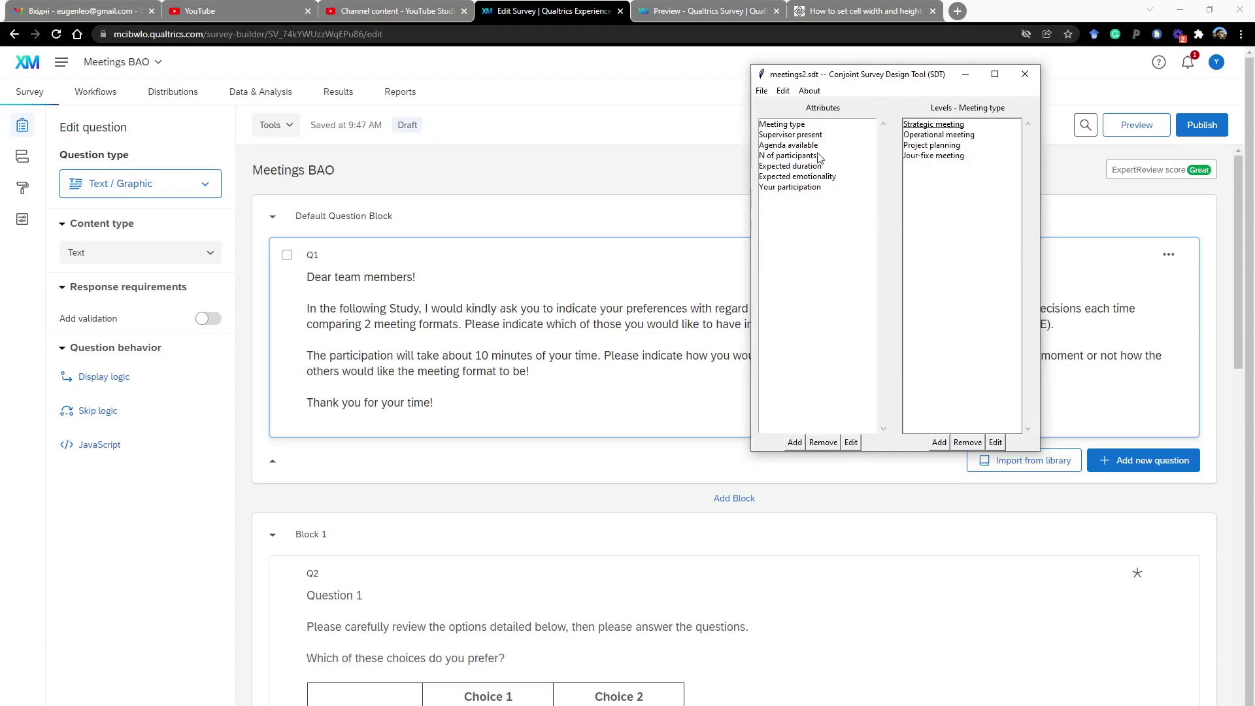
Step: Export the design to PHP, saving the file as meeting3.php
left_click(783, 91)
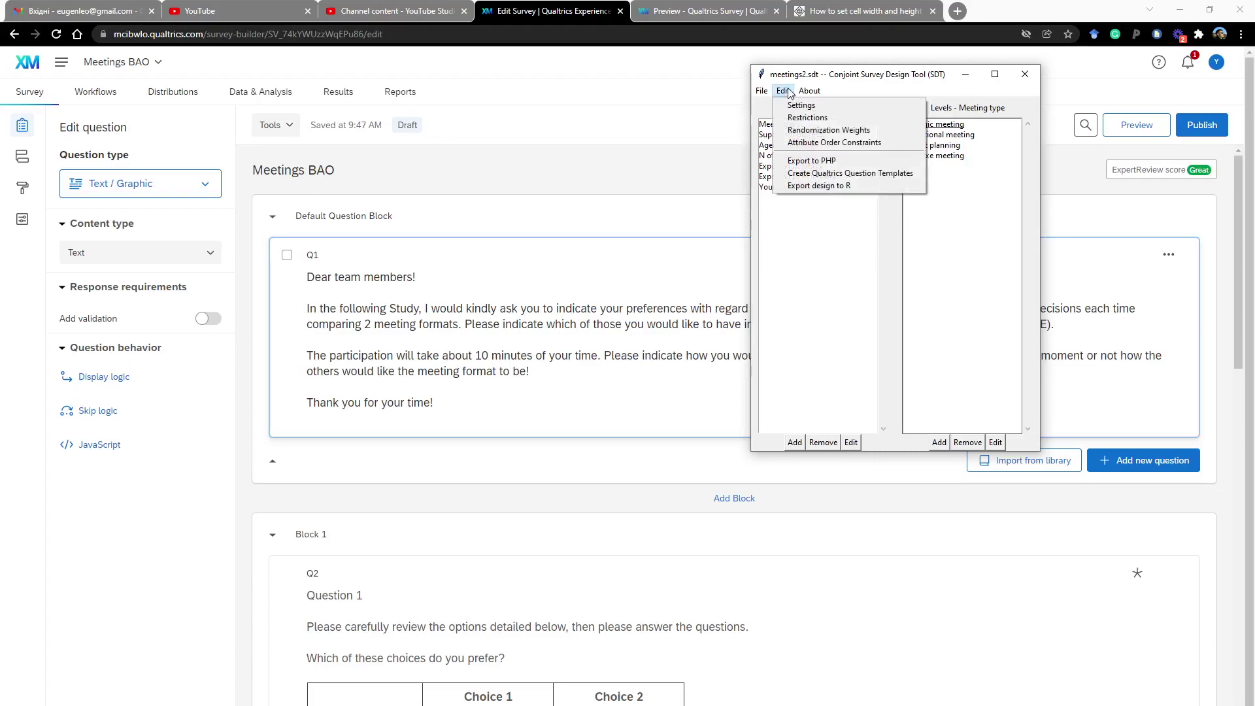
left_click(804, 161)
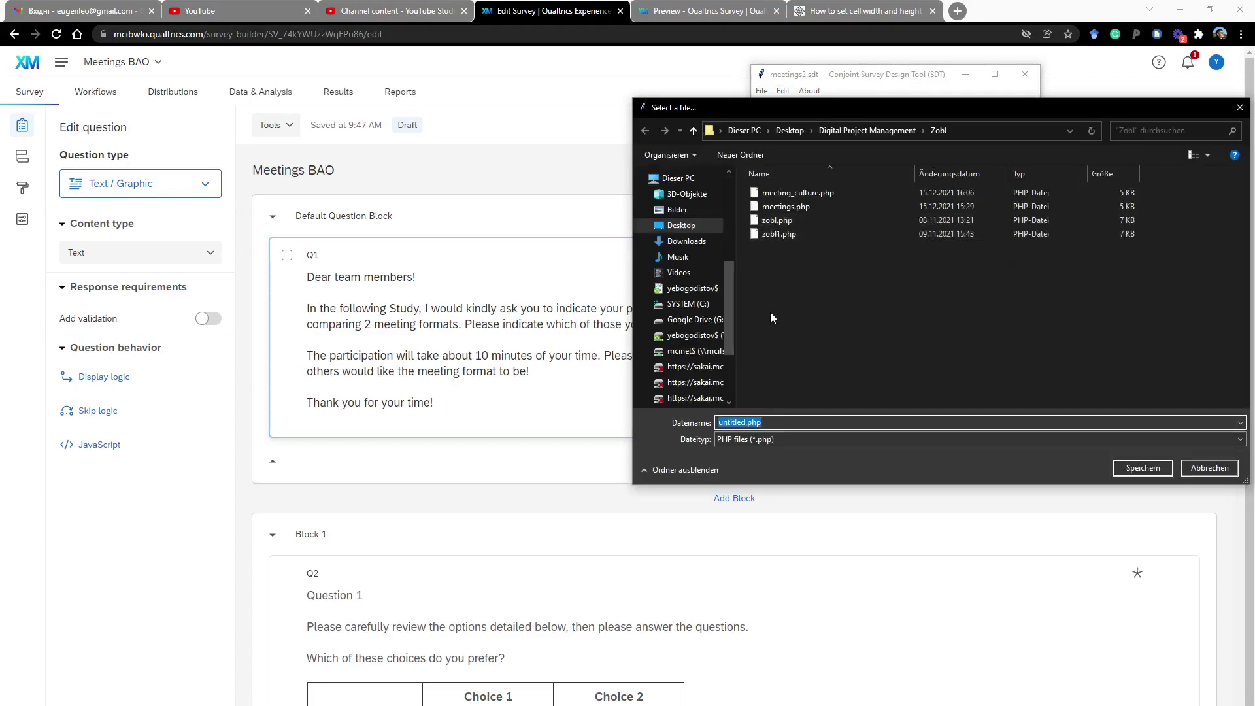
left_click(729, 423)
left_click_drag(744, 422, 719, 422)
type("meeting3")
left_click(1143, 472)
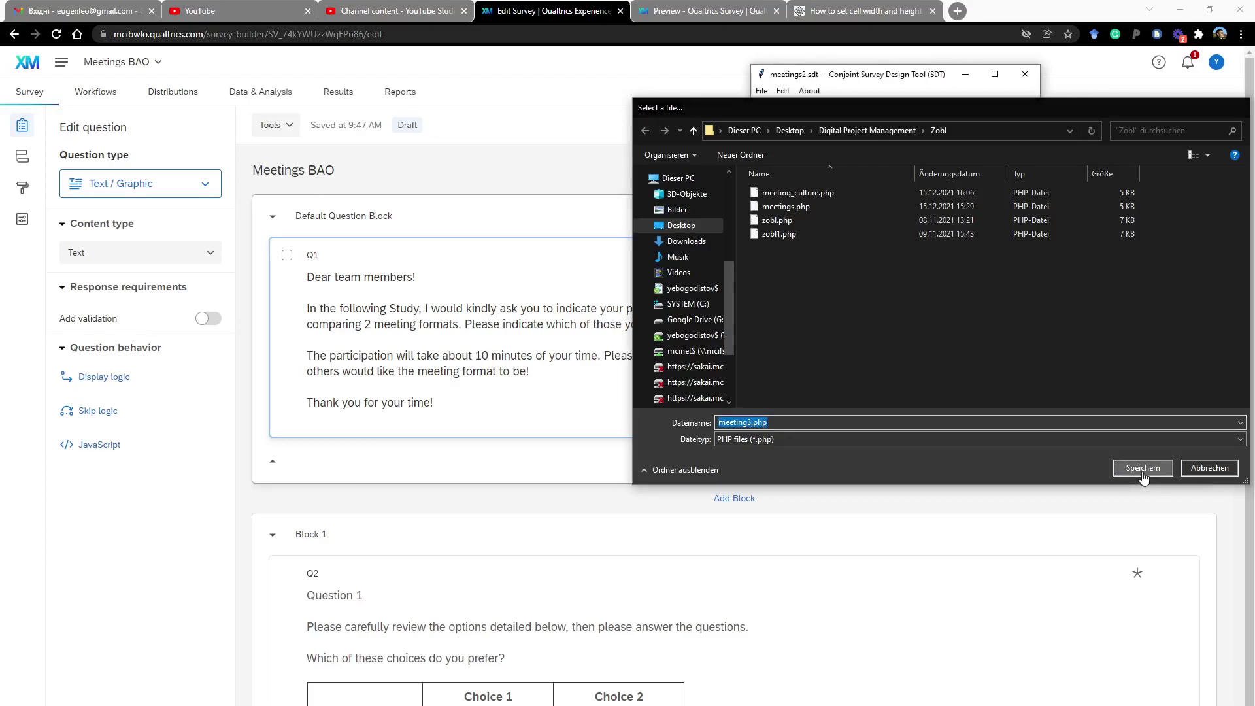
Step: Start creating Qualtrics question templates, then cancel the save dialog
left_click(762, 90)
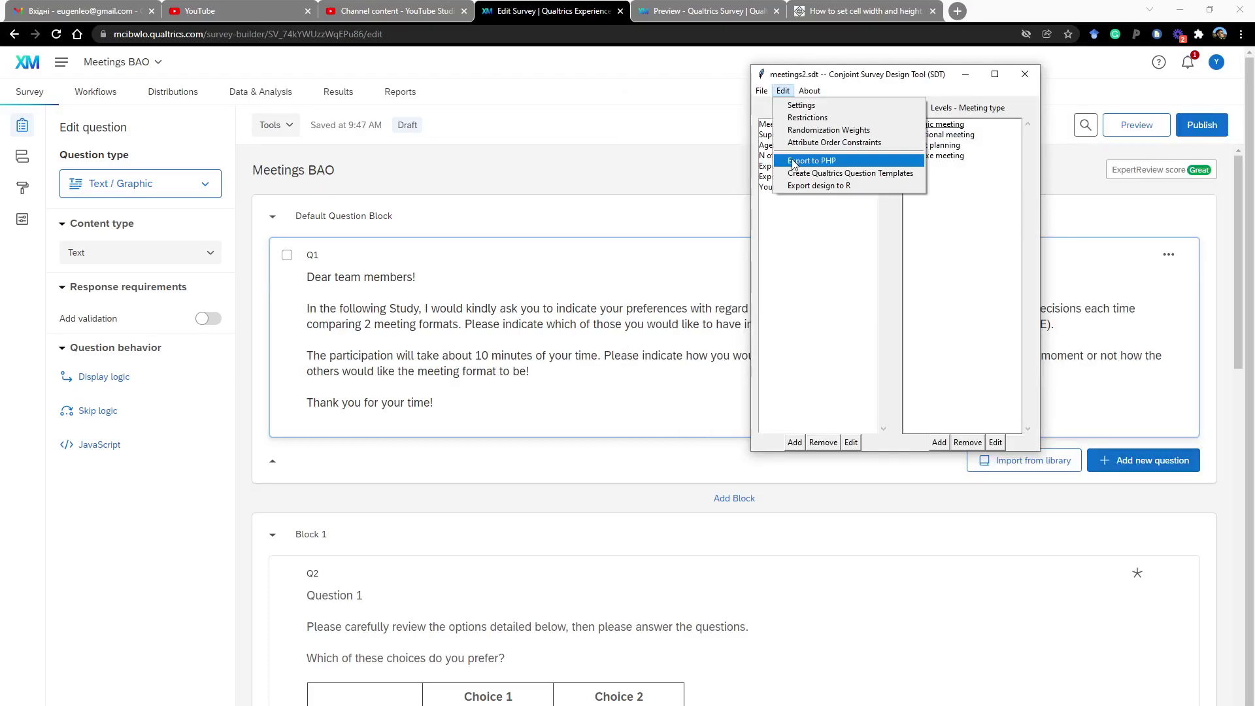
left_click(801, 173)
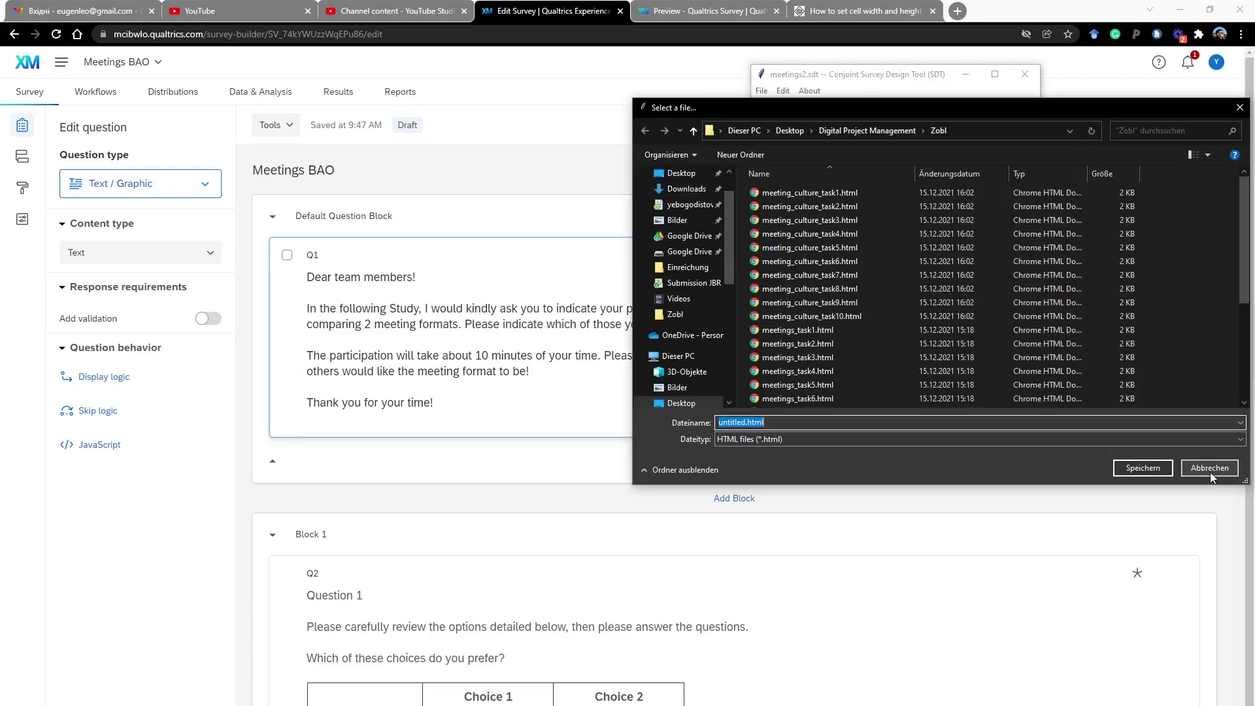
left_click(1210, 467)
Step: Dismiss the file name error and set Number of Tasks per Respondent to 14
left_click(718, 429)
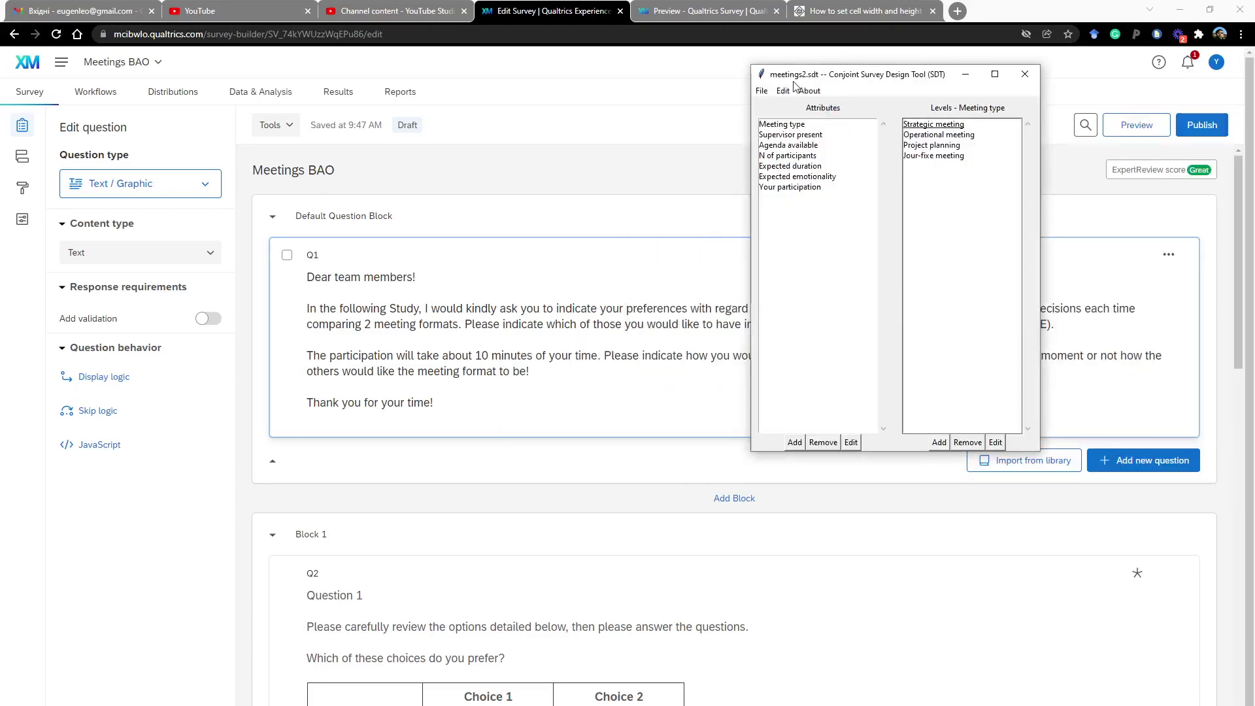
left_click(782, 91)
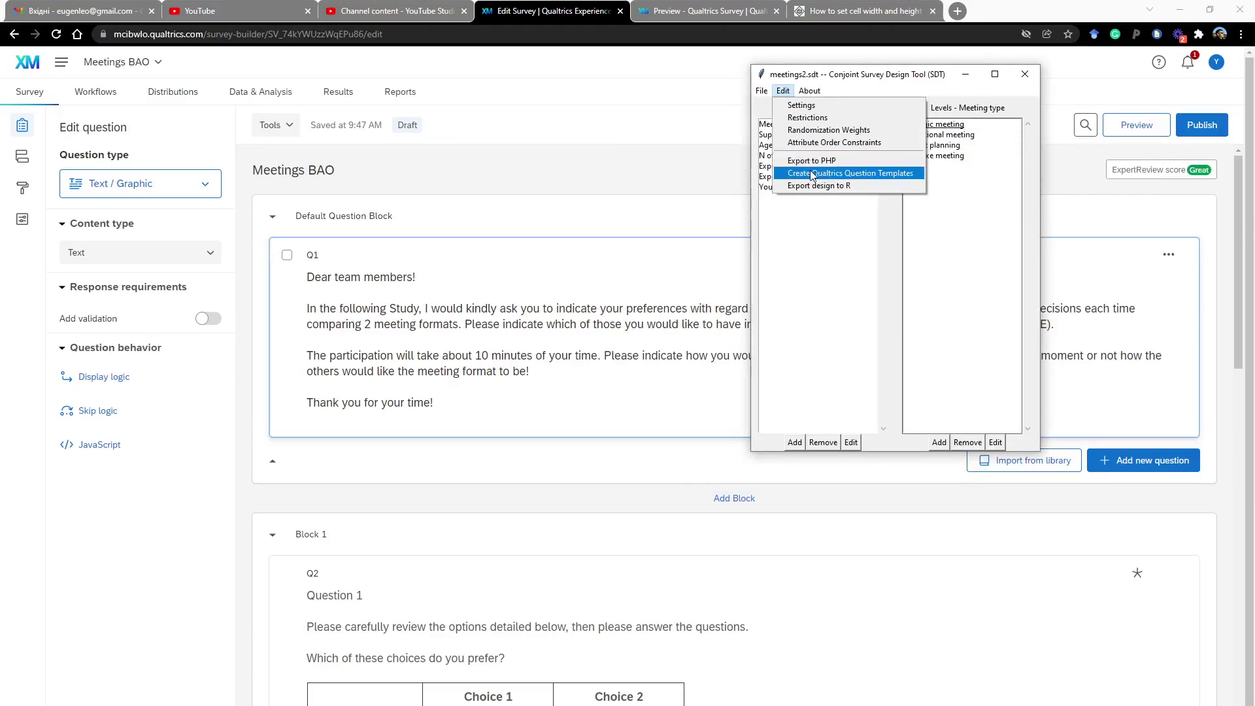
left_click(801, 106)
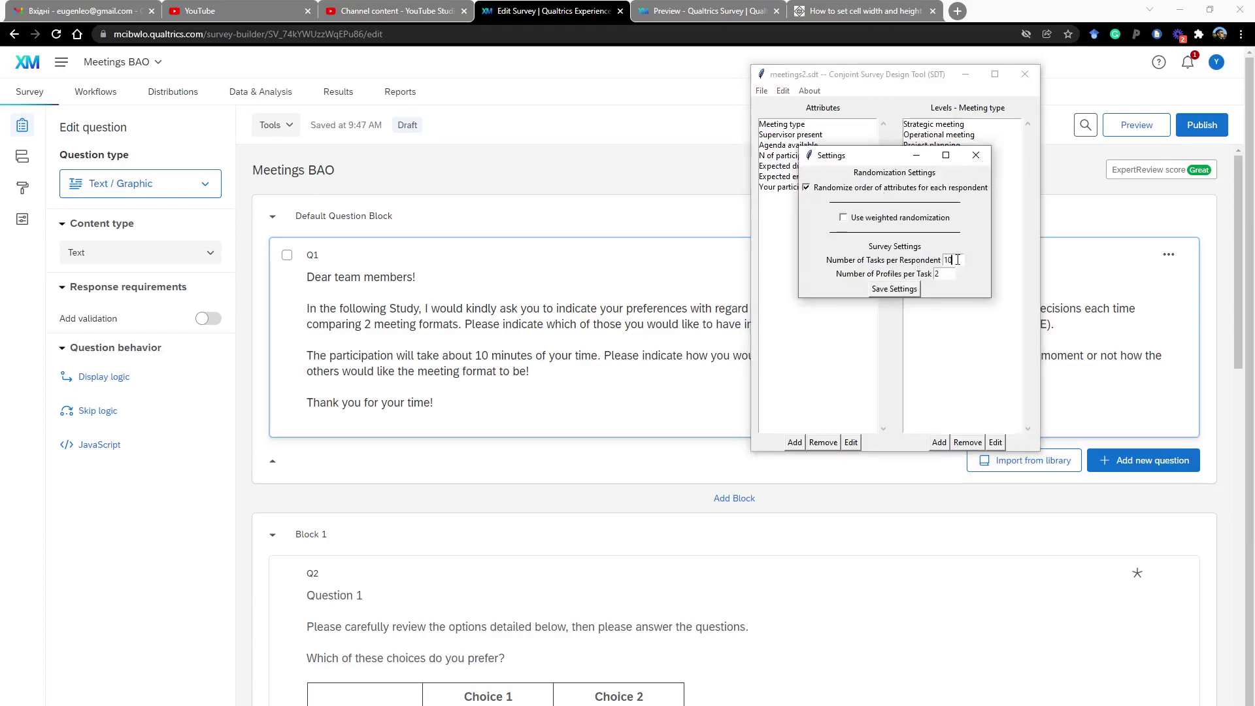
key("BackSpace")
type("4")
left_click(893, 290)
Step: Create Qualtrics question templates named meetings3, producing 14 HTML task files
left_click(782, 90)
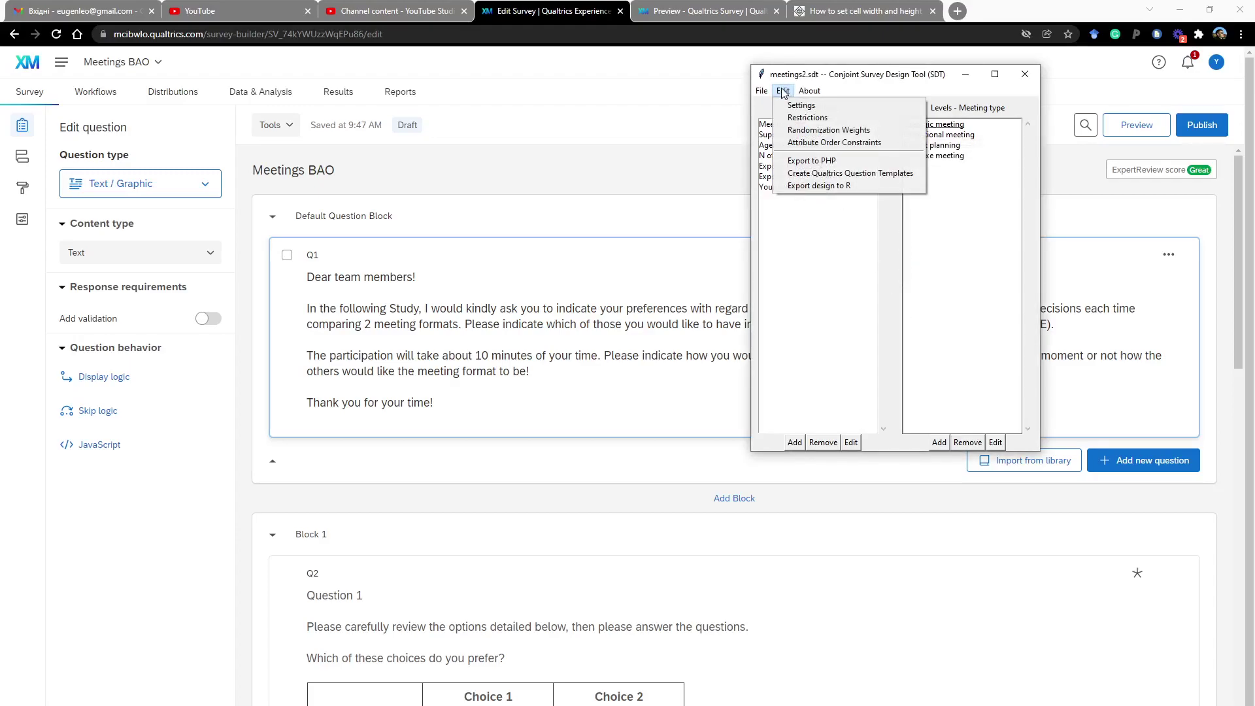
left_click(802, 173)
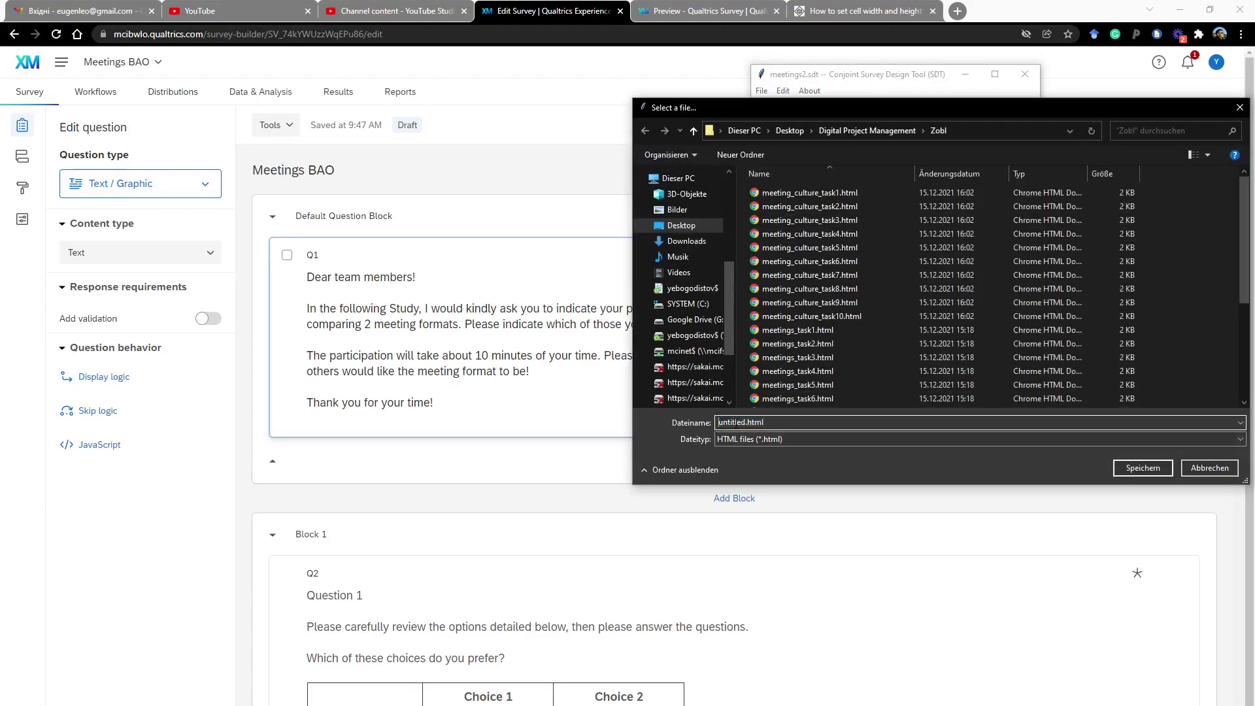
left_click(737, 422)
left_click_drag(745, 422, 719, 422)
type("meetings3")
left_click(1117, 467)
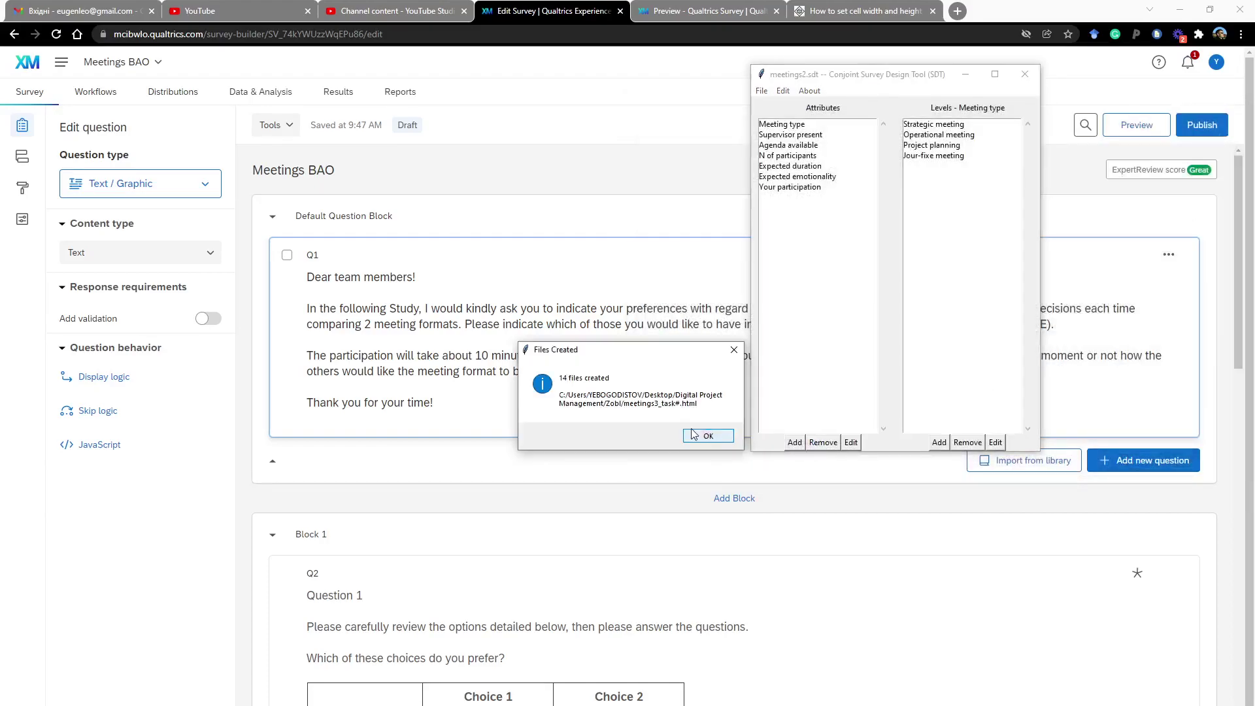
left_click(694, 435)
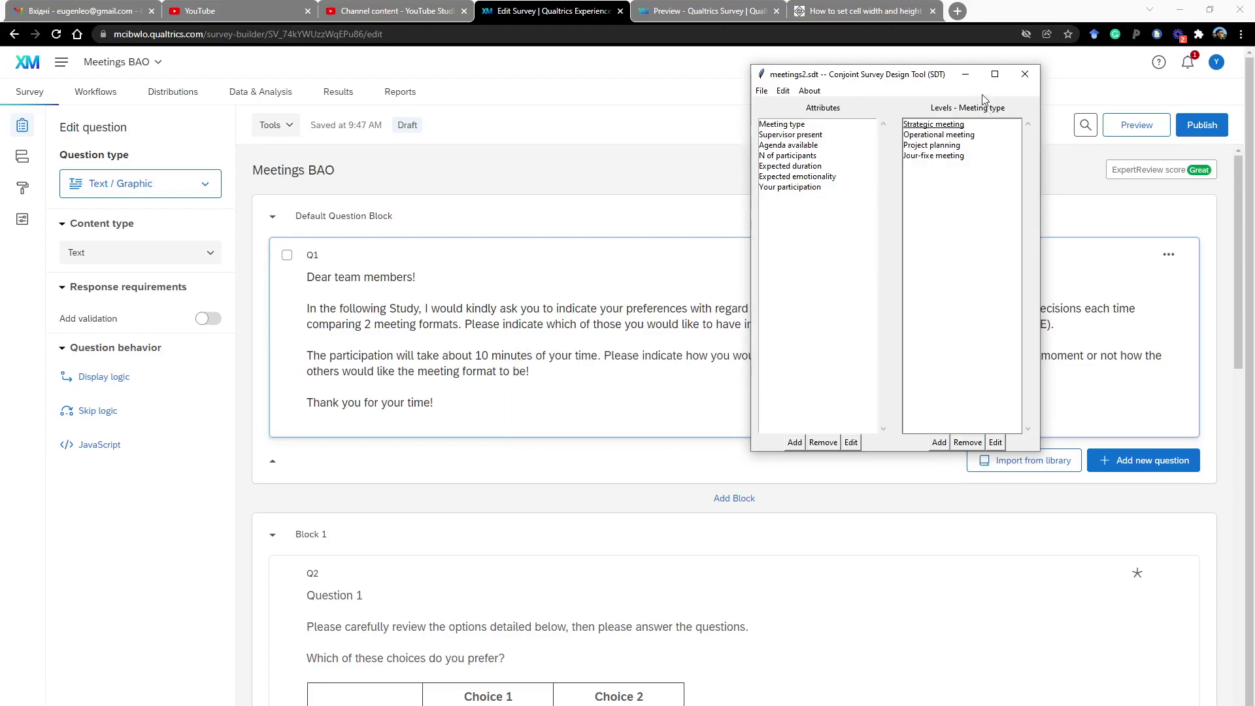
left_click(964, 74)
left_click(463, 353)
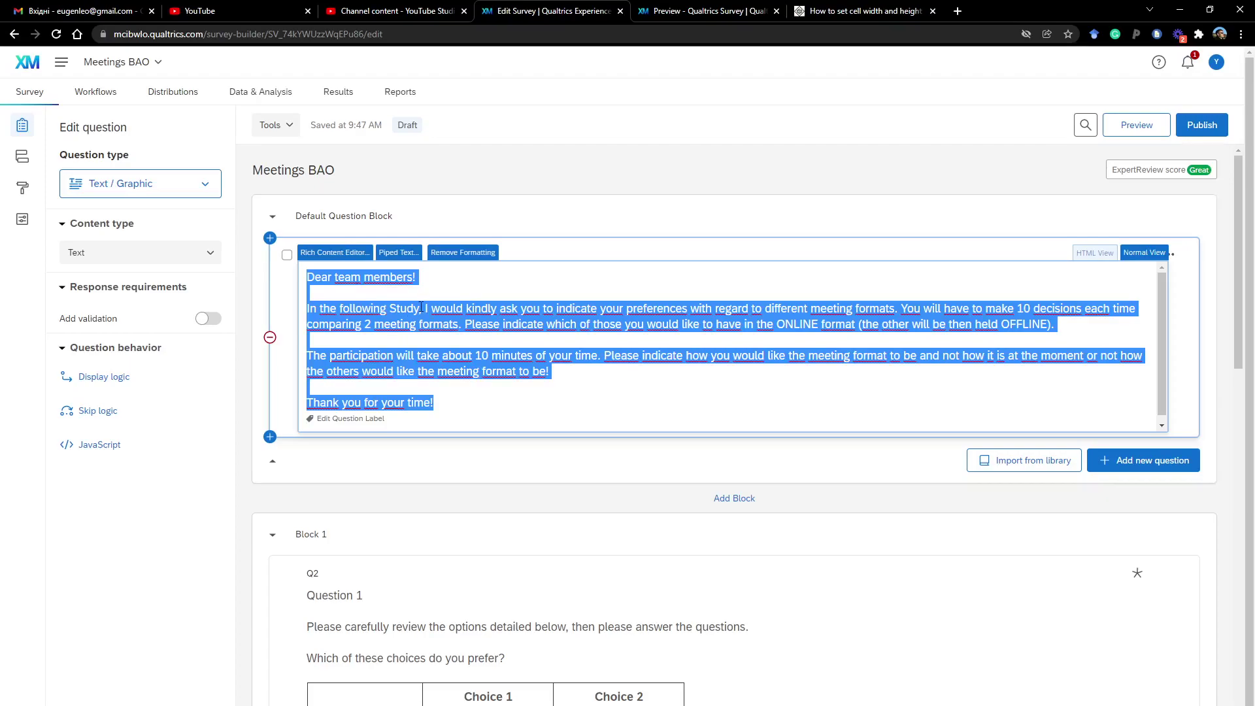
Step: Change 'Study' to lowercase 'study' in the welcome question text
left_click(396, 309)
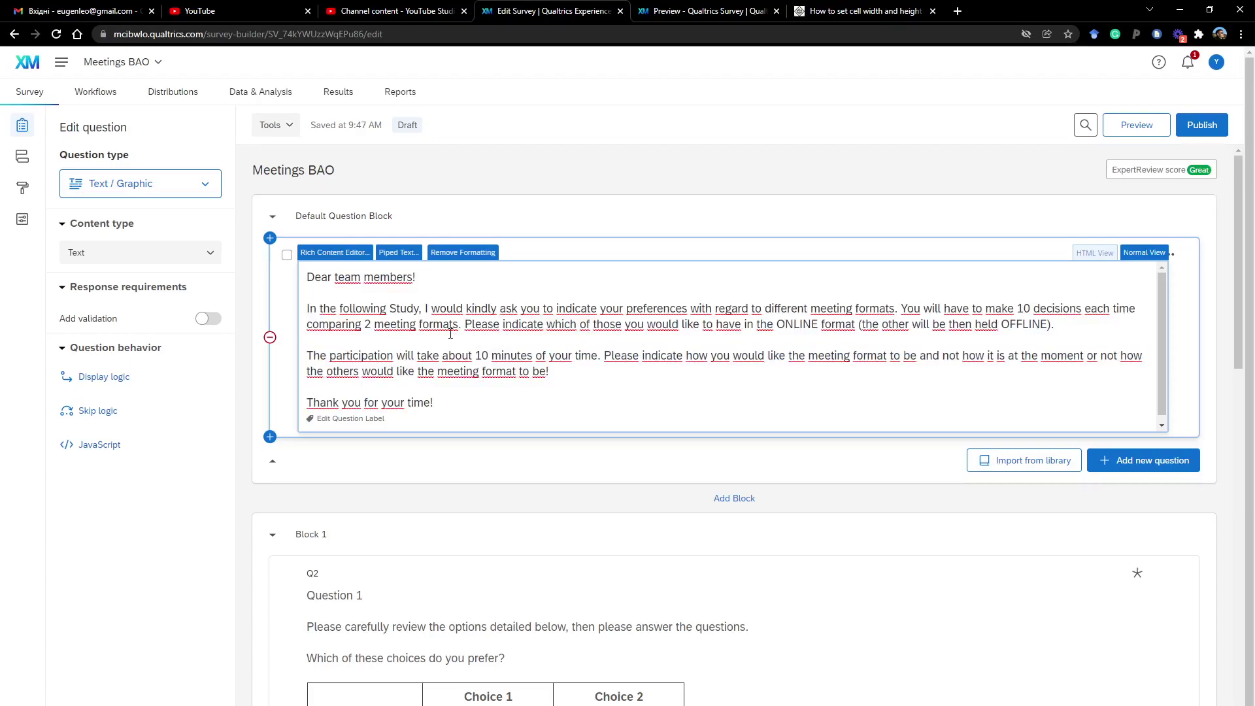
key("BackSpace")
type("s")
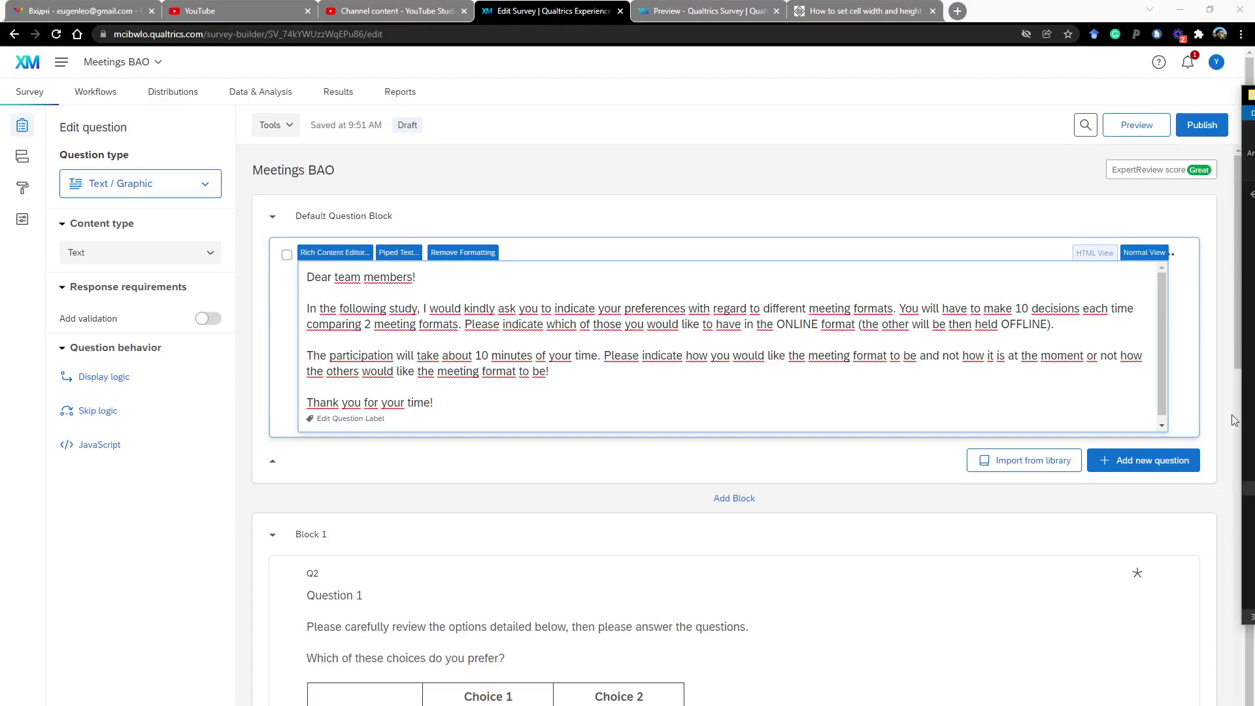
left_click_drag(1254, 91, 869, 112)
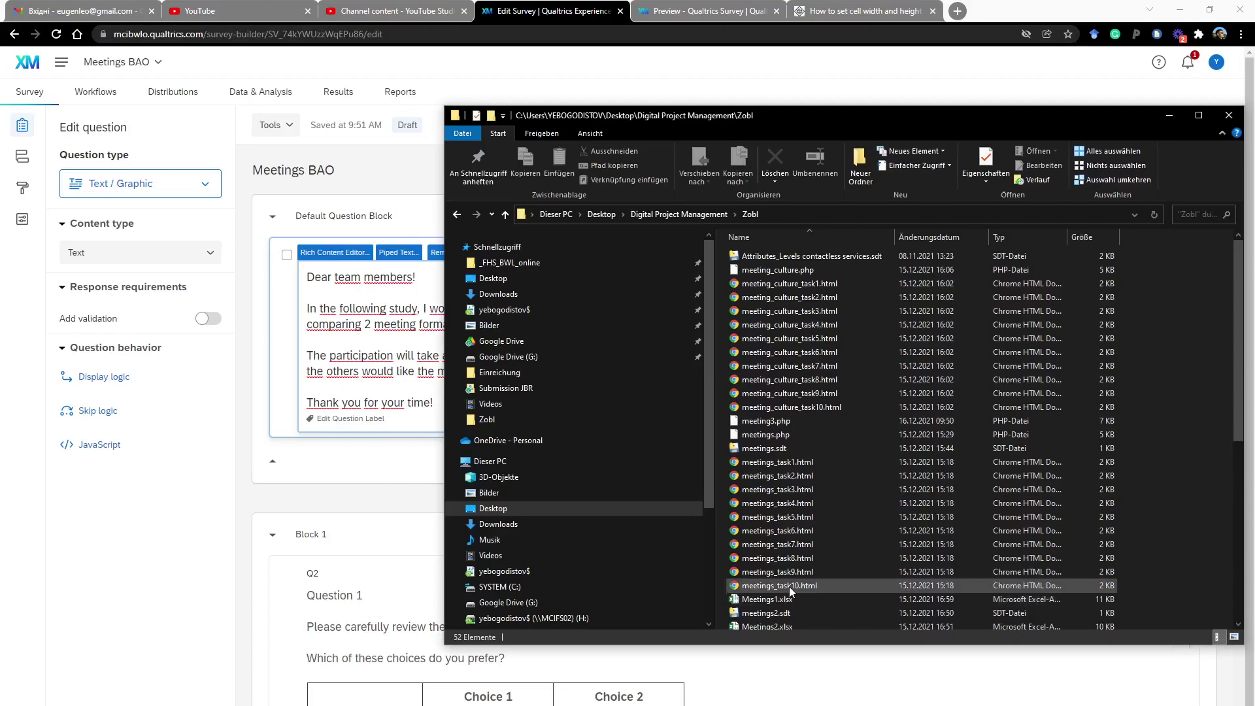
scroll(797, 569, "down", 3)
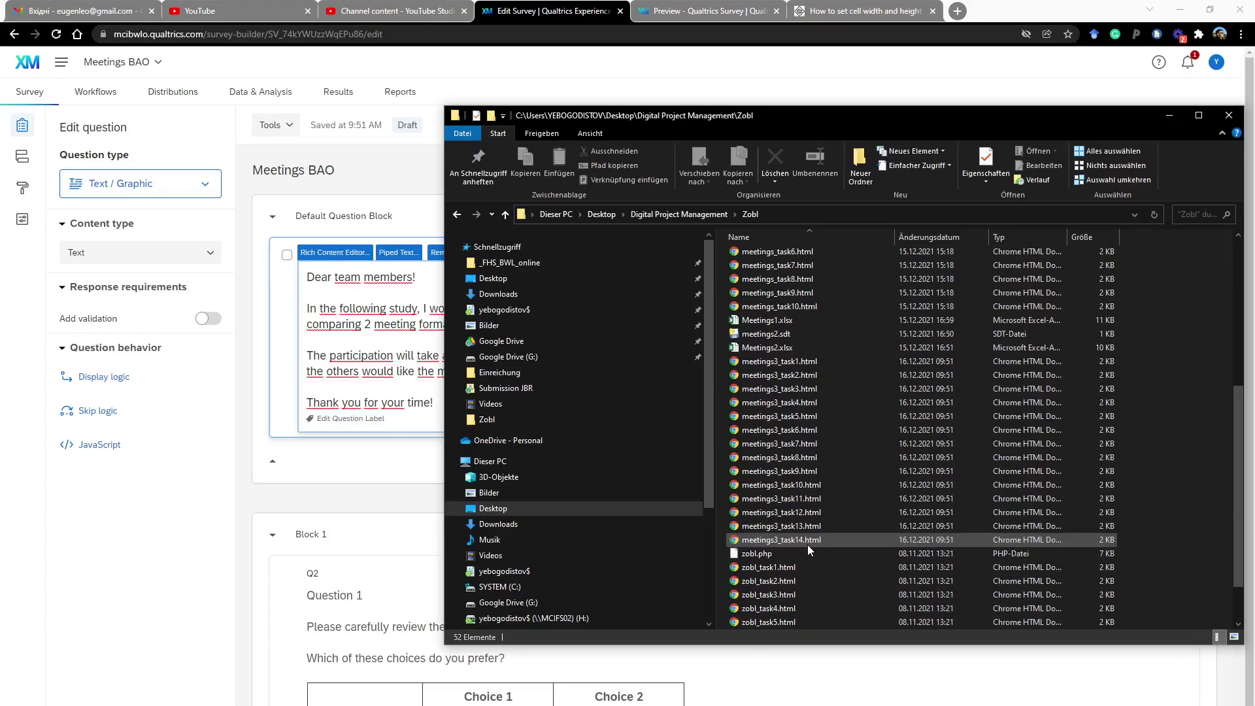
left_click(978, 661)
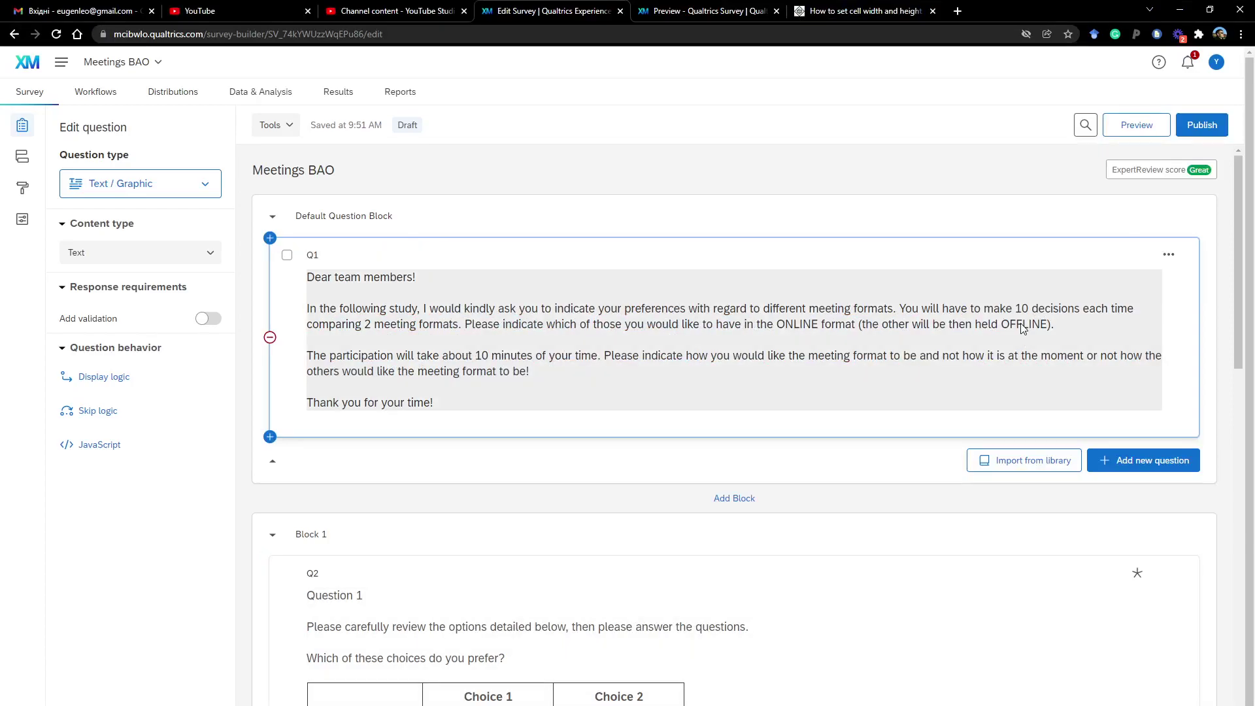
Step: Change '10 decisions' to '14 decisions' in the welcome text
left_click(1025, 321)
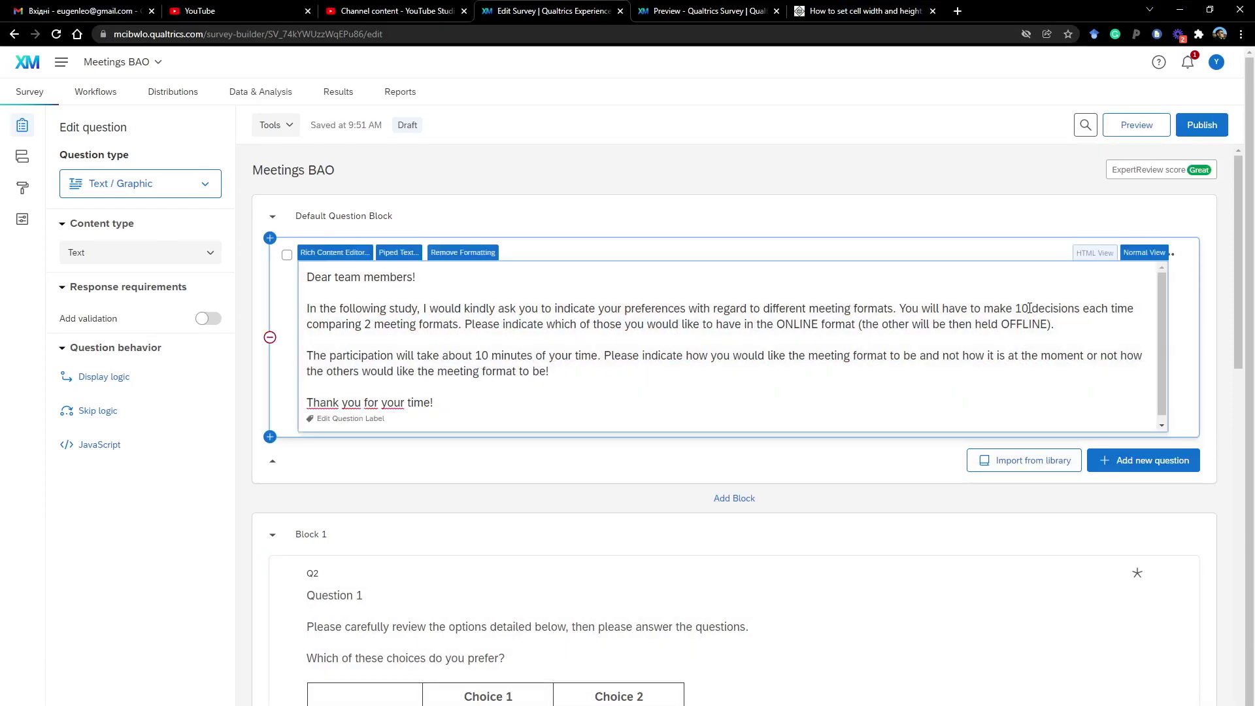
key("BackSpace")
type("4")
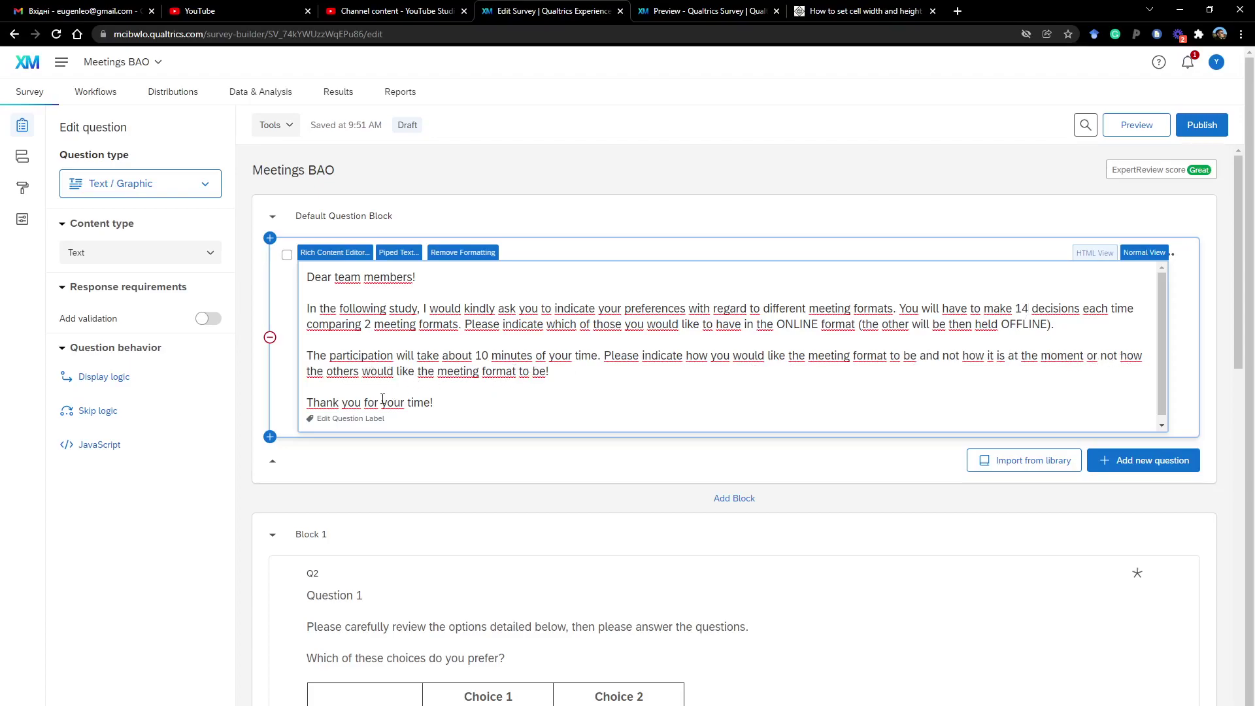
Step: Add a 'Faithfully' sign-off with the author's name below 'Thank you for your time!'
scroll(445, 395, "down", 1)
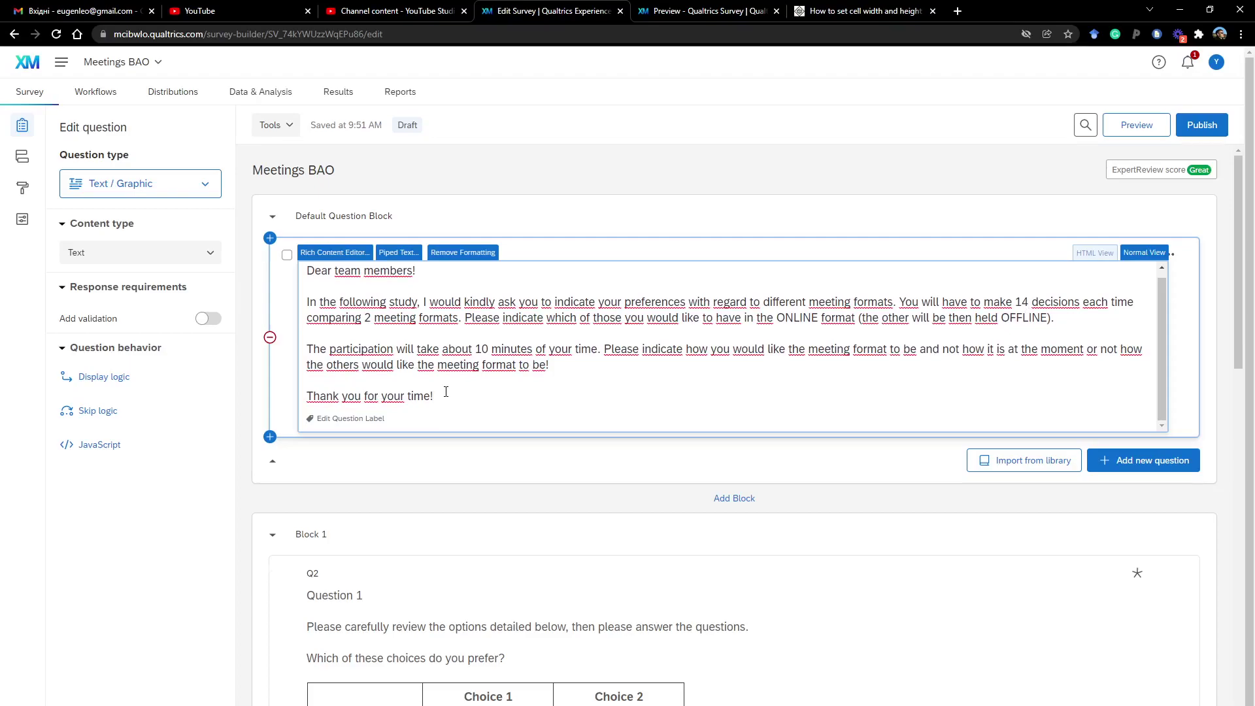
left_click(446, 391)
key("Return")
type("Faithfulyy")
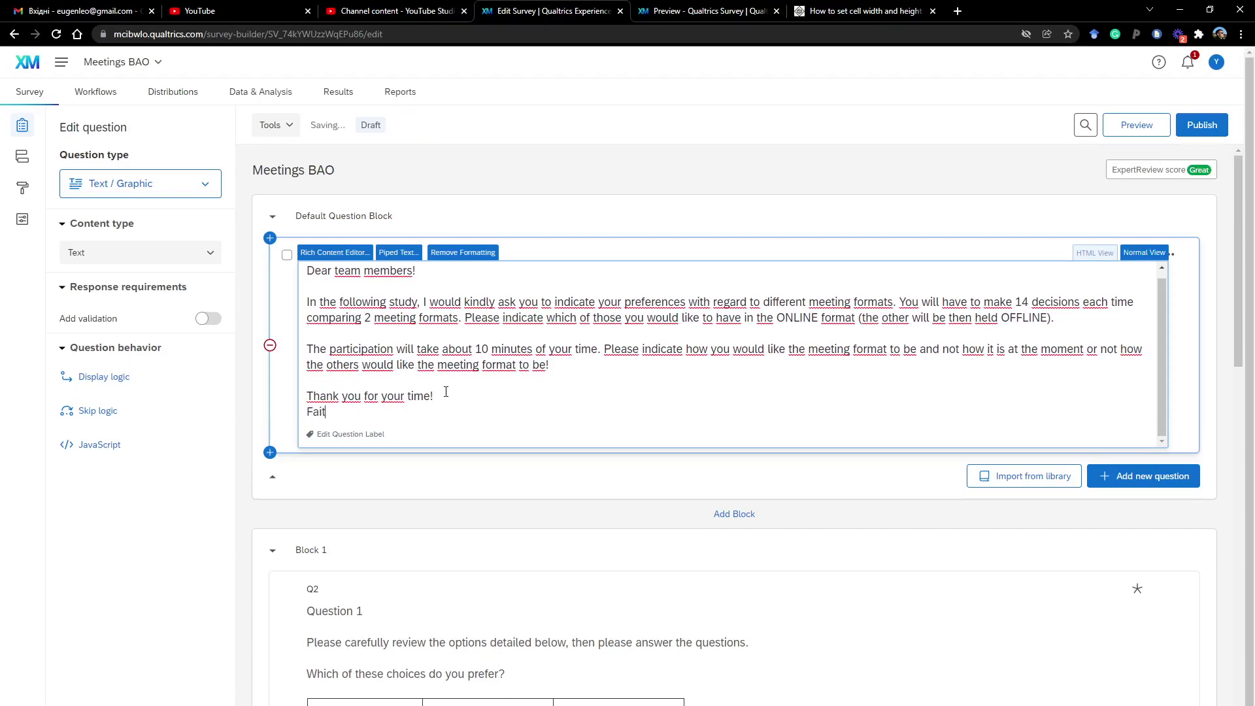
key("BackSpace")
key("BackSpace")
type("ly")
key("Return")
type("Dr ")
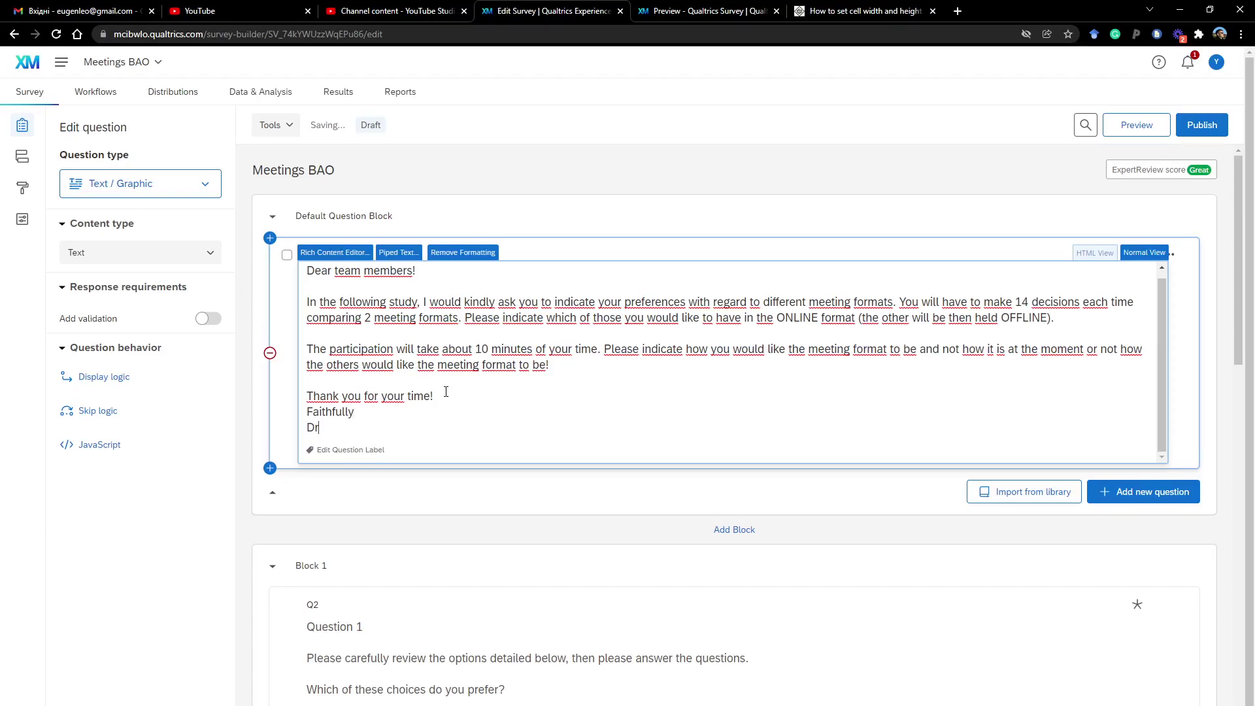
type("Yevgen Bogodistov")
left_click(1180, 406)
scroll(628, 429, "down", 1)
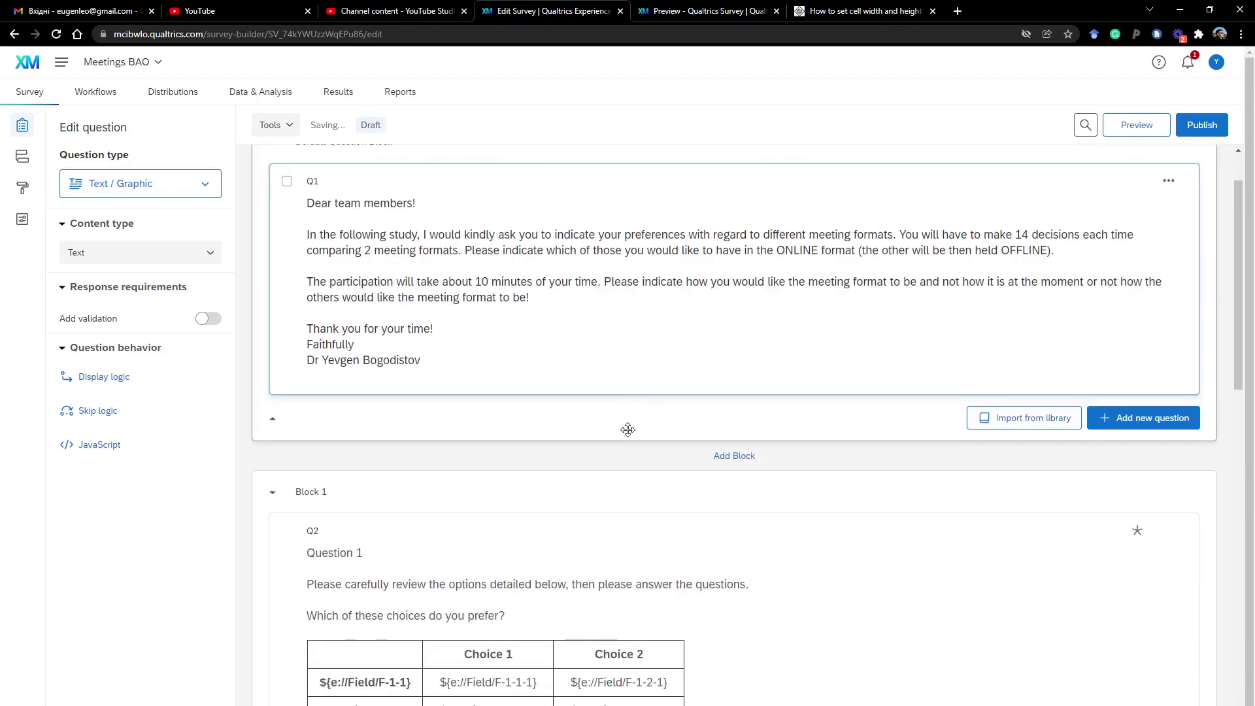
scroll(627, 429, "down", 3)
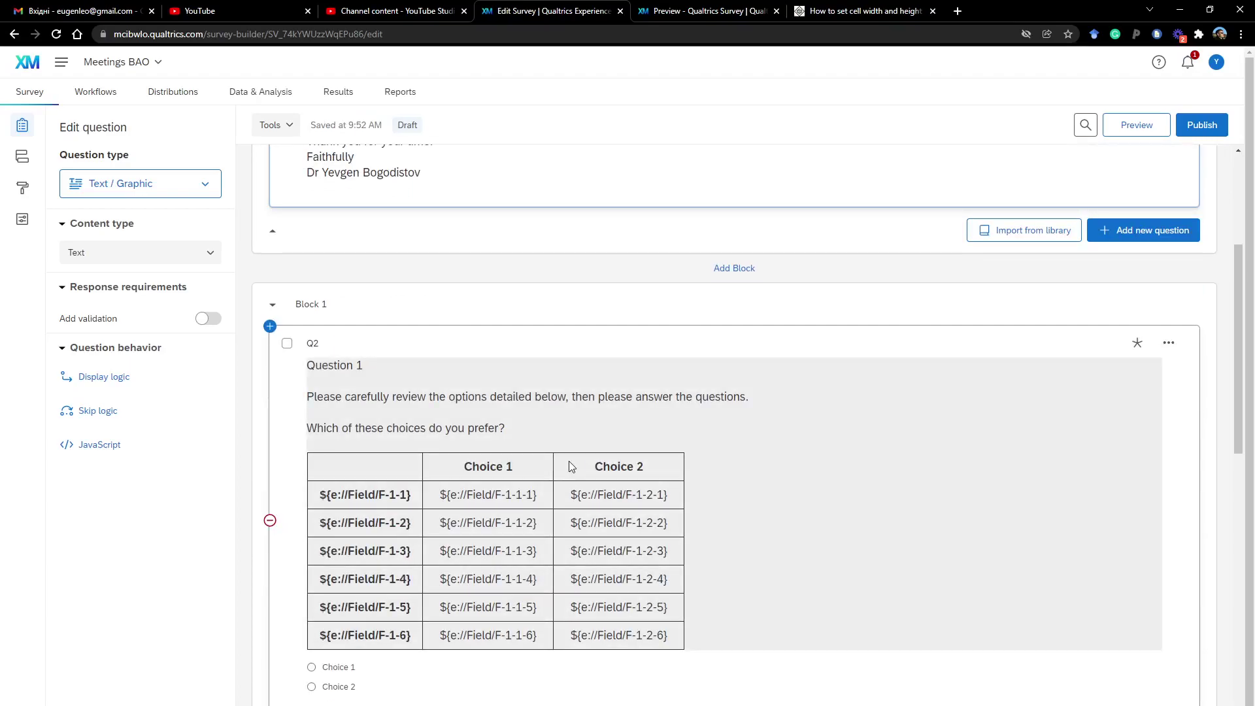
Step: Open meetings3_task1.html in Notepad++ and copy its entire HTML code
left_click(588, 436)
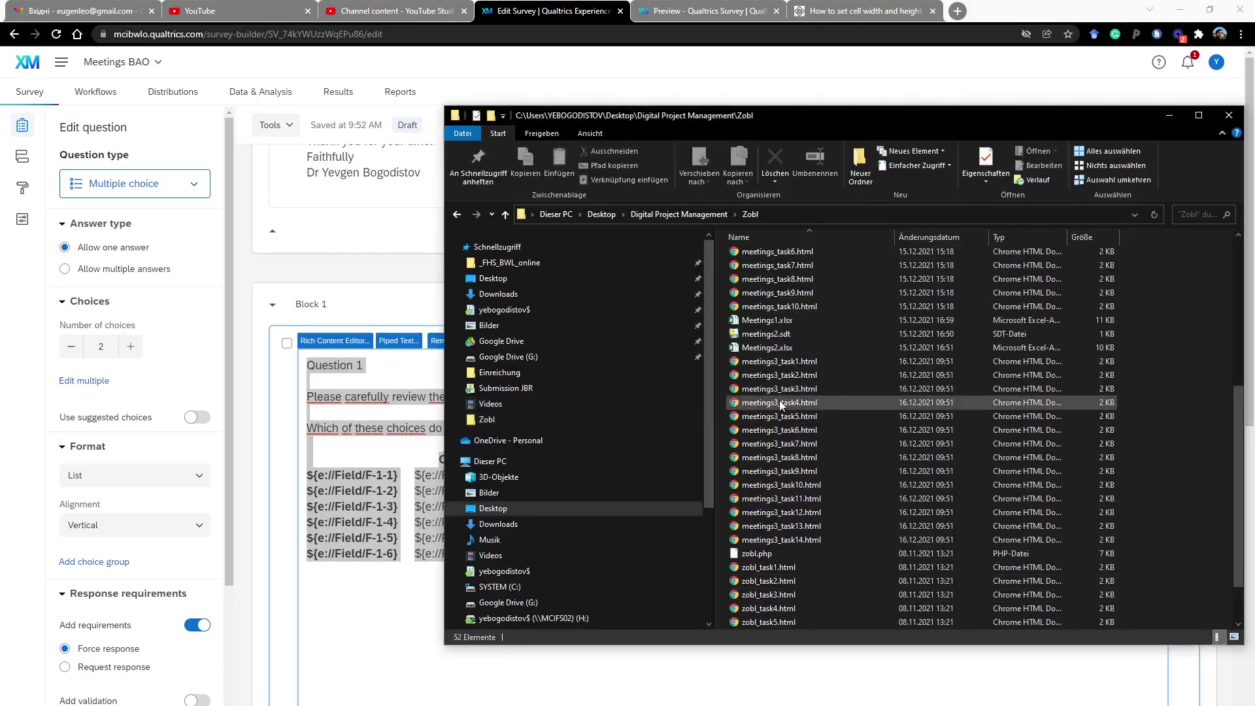
left_click(780, 363)
right_click(782, 366)
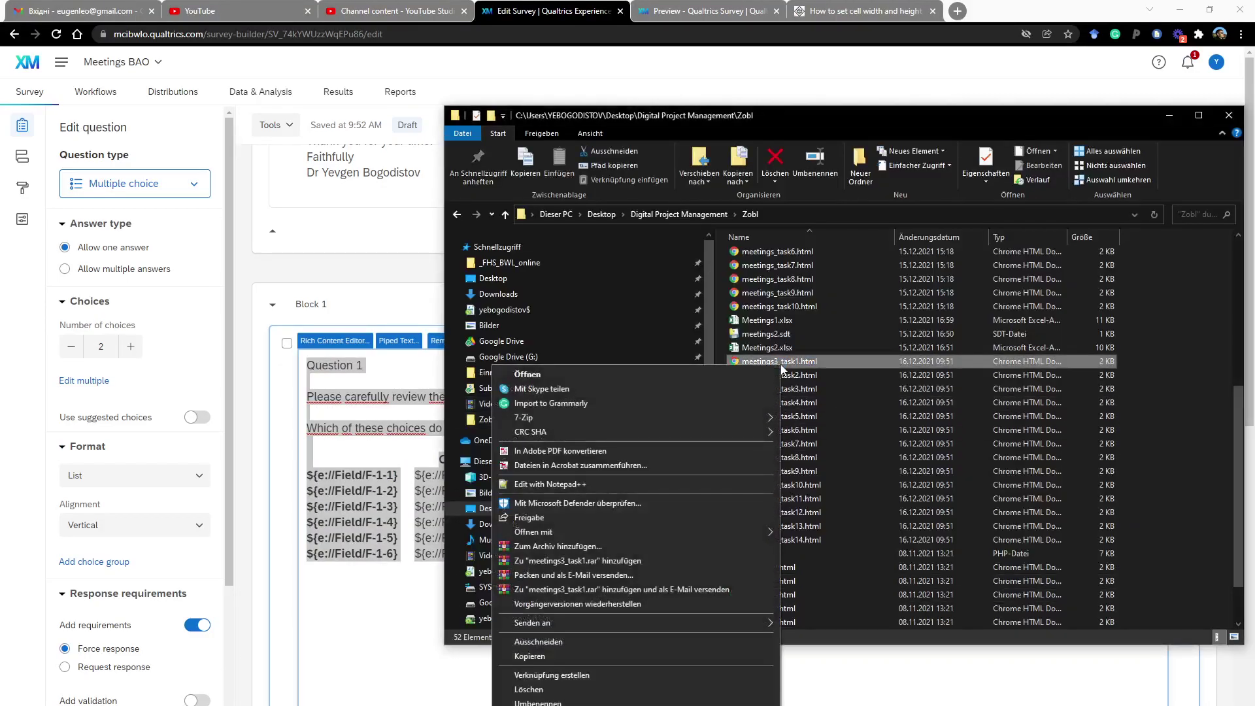
left_click(558, 487)
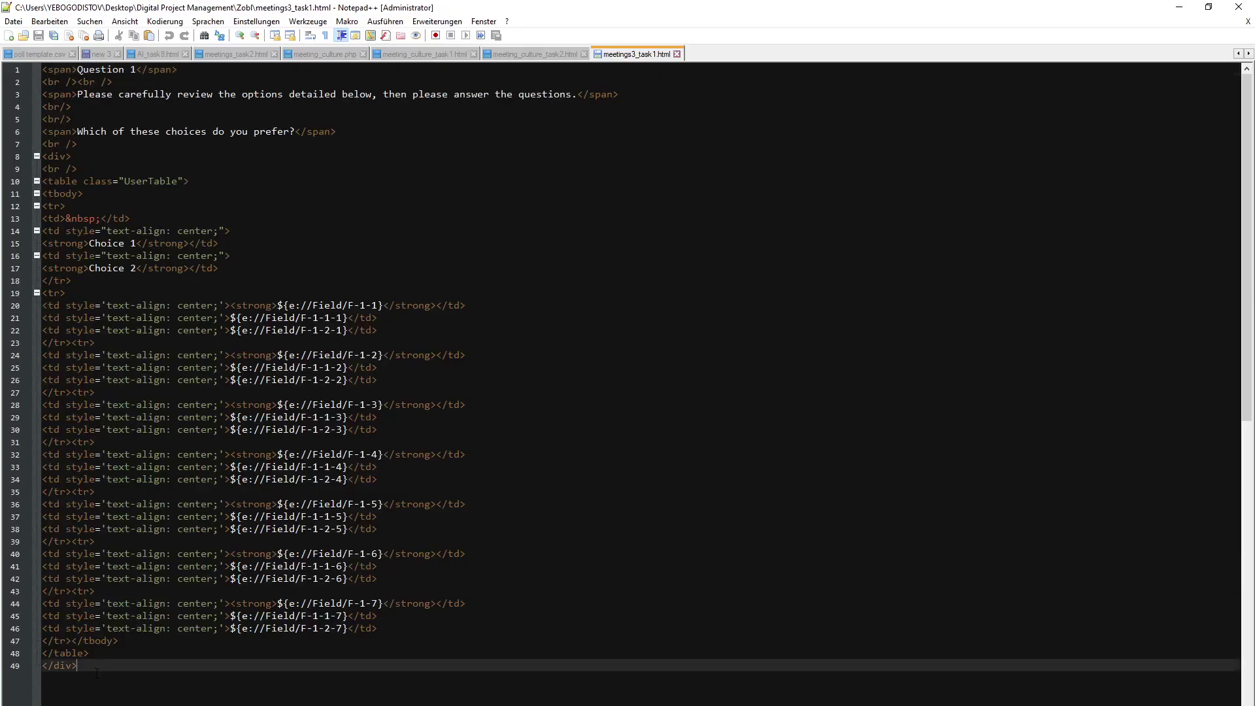
key("ctrl+a")
key("ctrl+c")
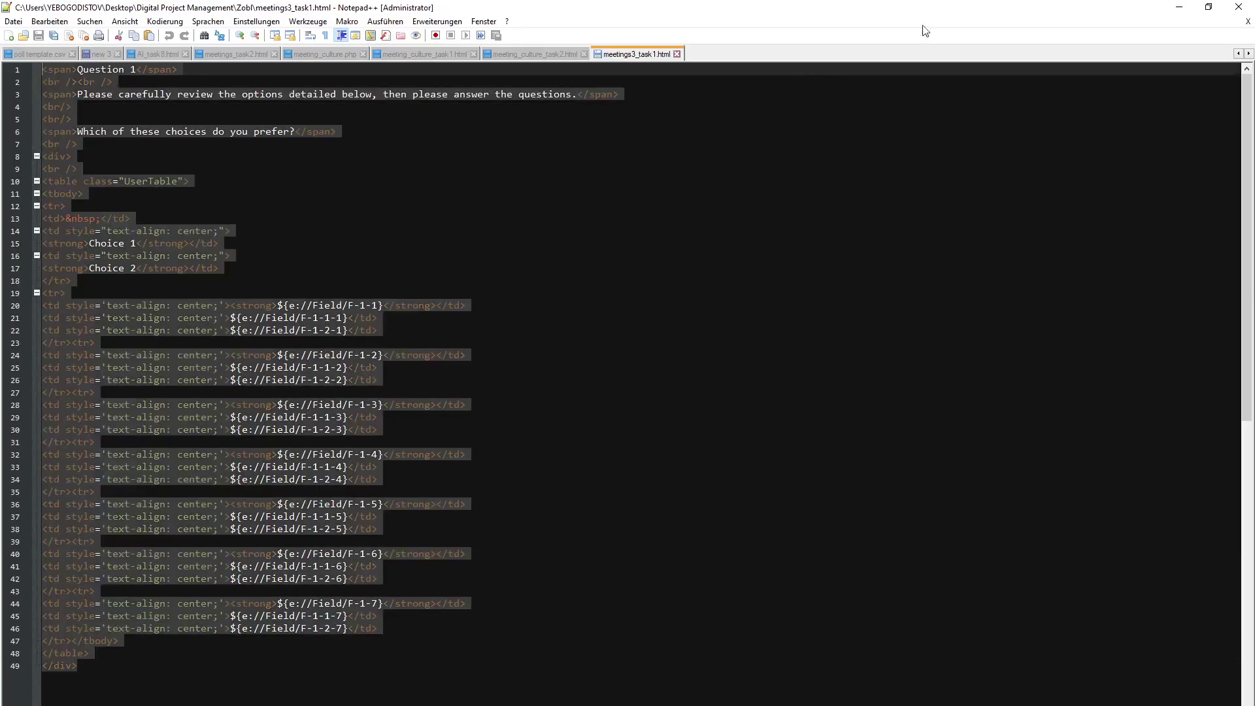
left_click(1179, 7)
Step: Replace the question's HTML source with the copied meetings3 task1 table code
left_click(376, 351)
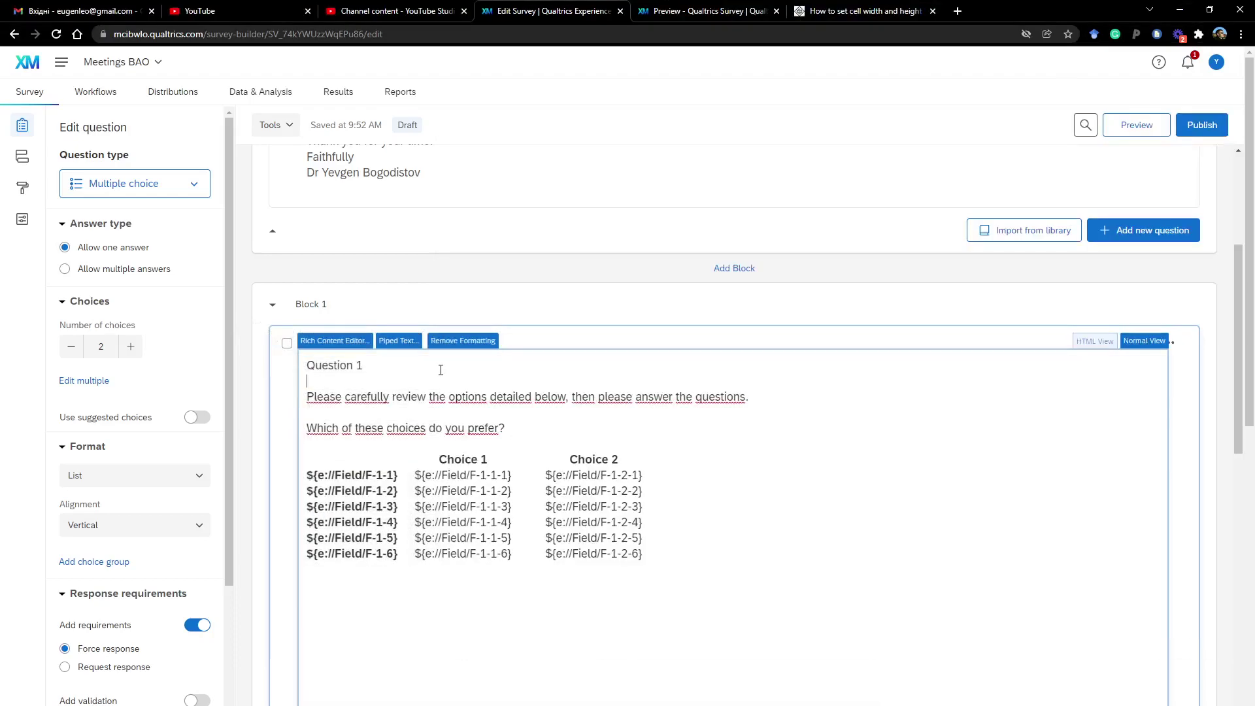
left_click(345, 347)
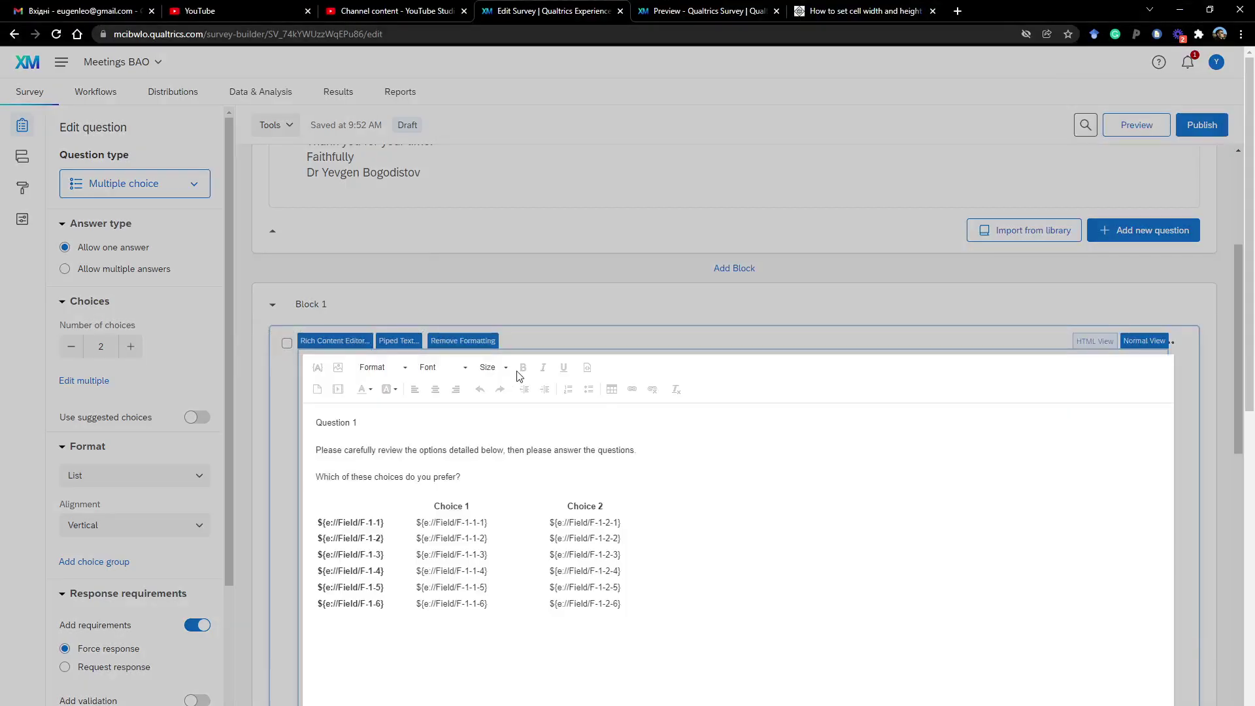
left_click(587, 367)
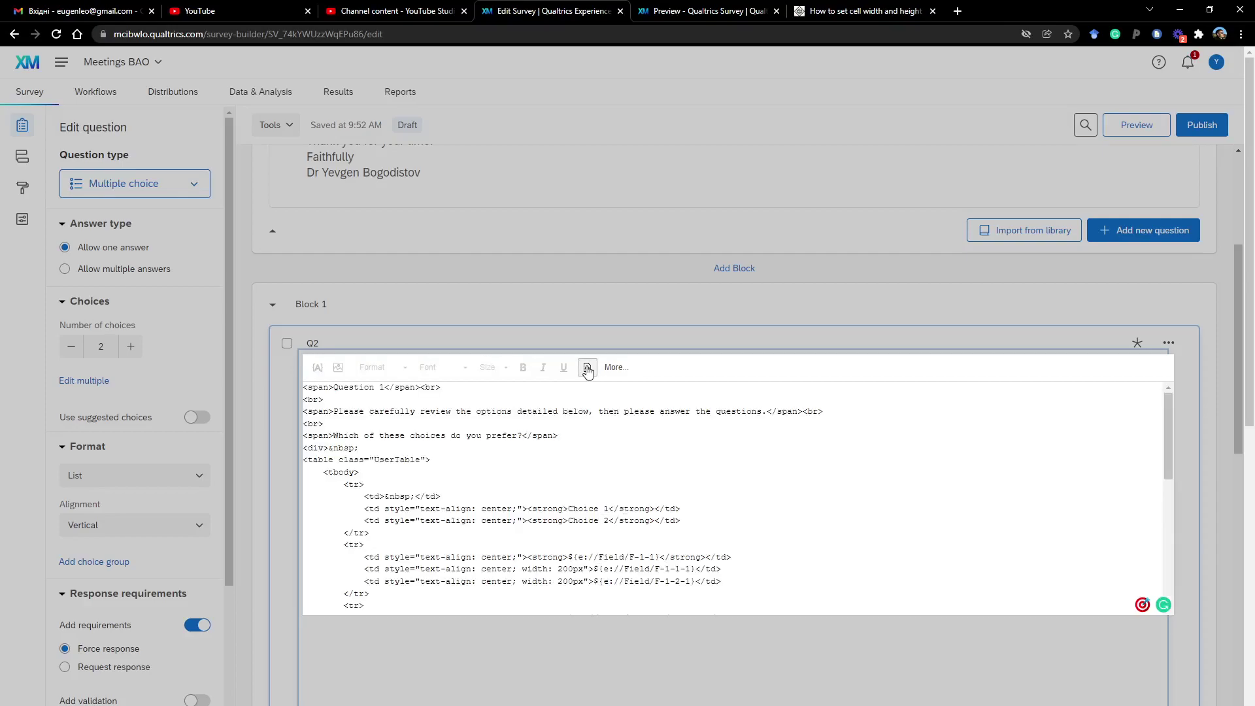
key("ctrl+a")
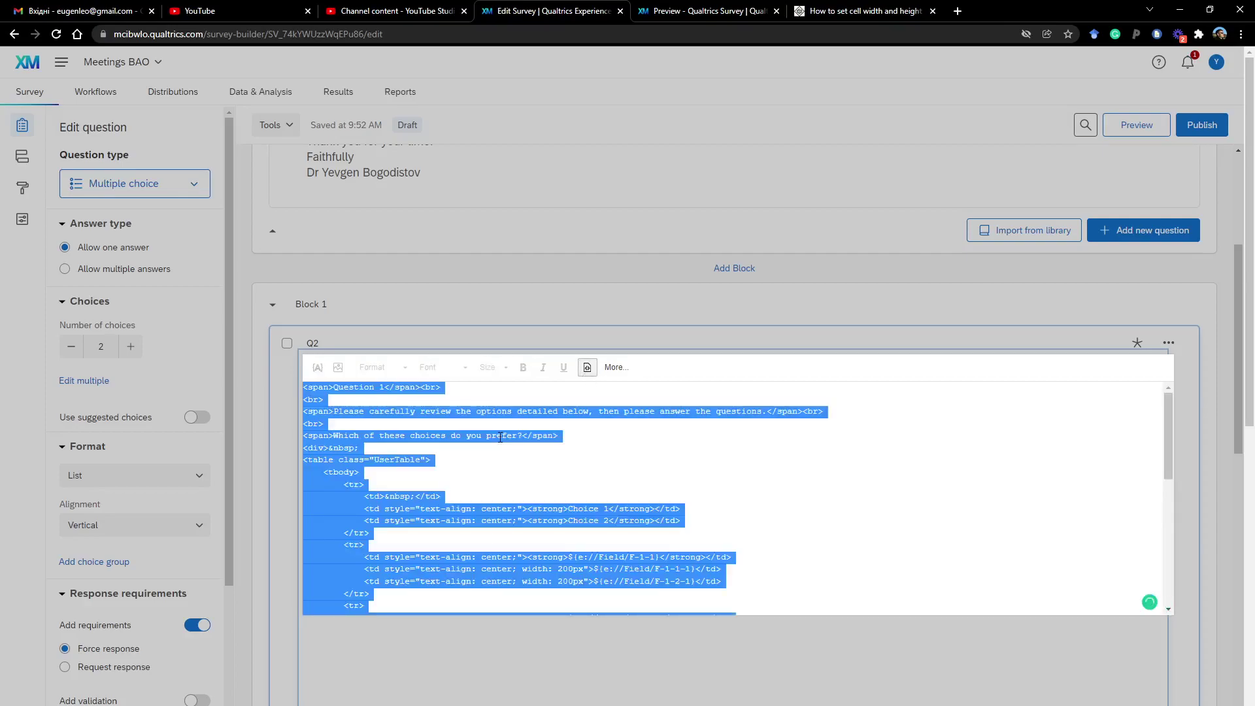
key("ctrl+v")
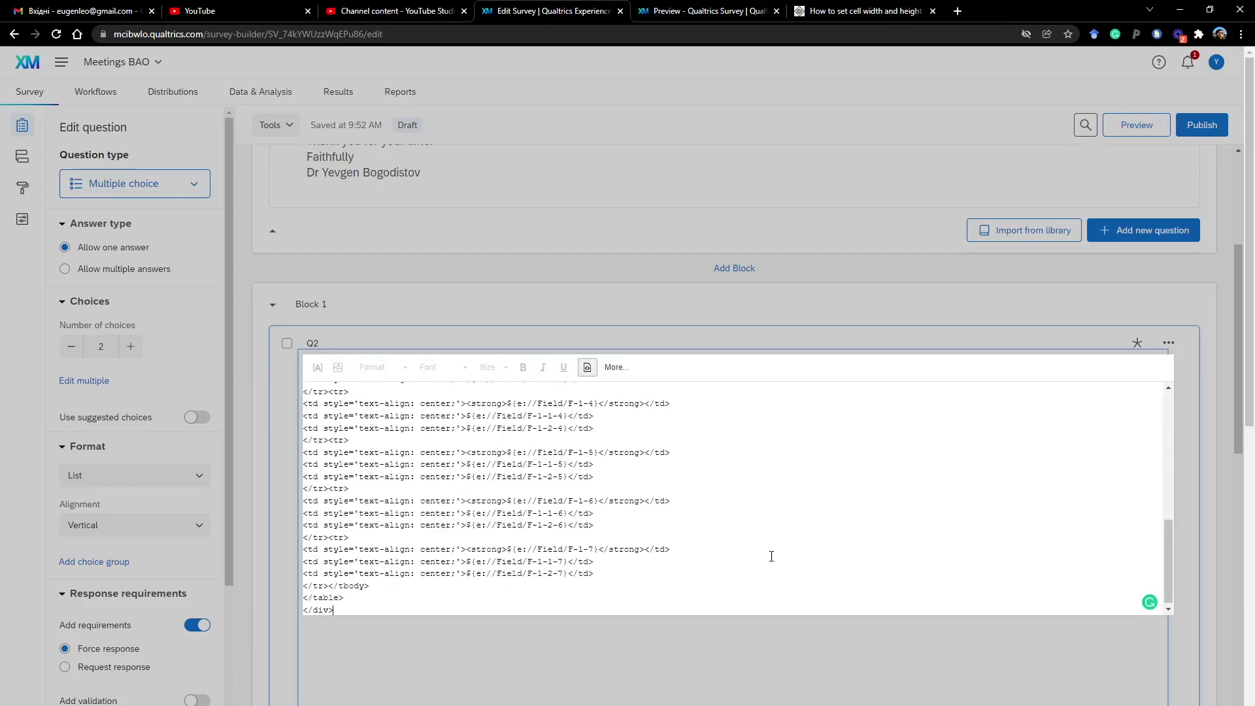
left_click(586, 367)
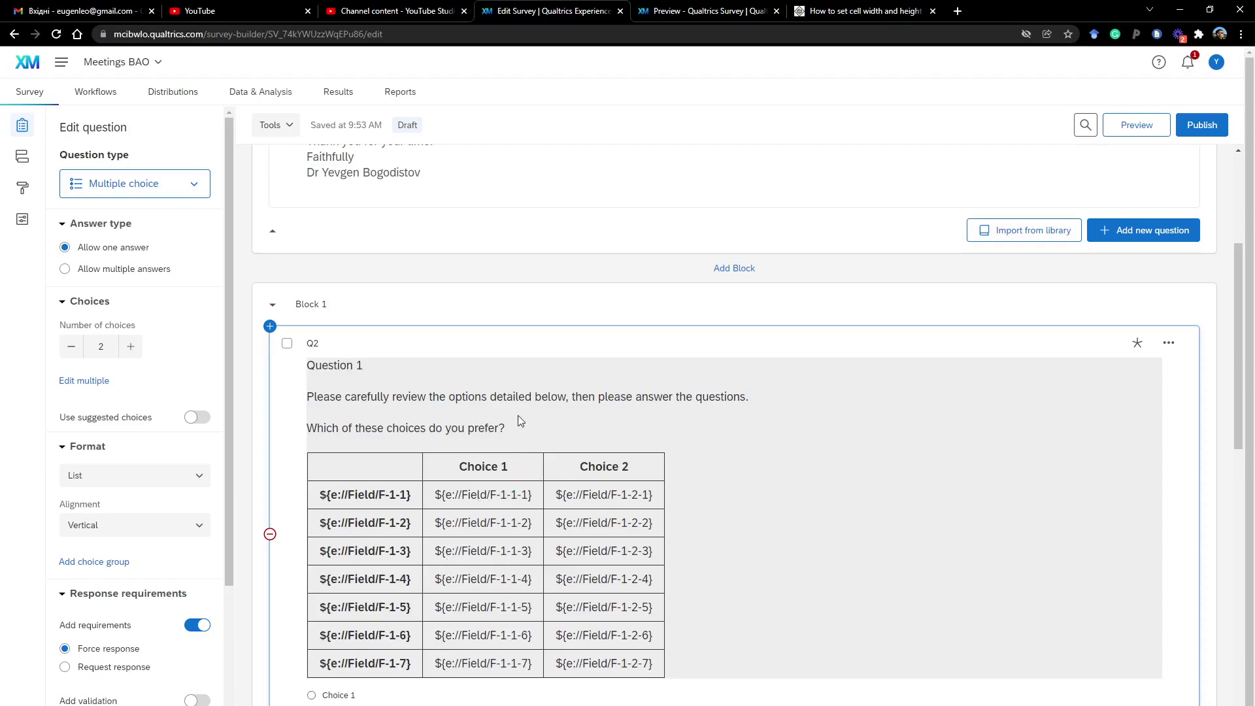
Step: Add 'width: 200px' to the F-1-1-1 and F-1-2-1 cell styles in the source
left_click(412, 382)
left_click(337, 351)
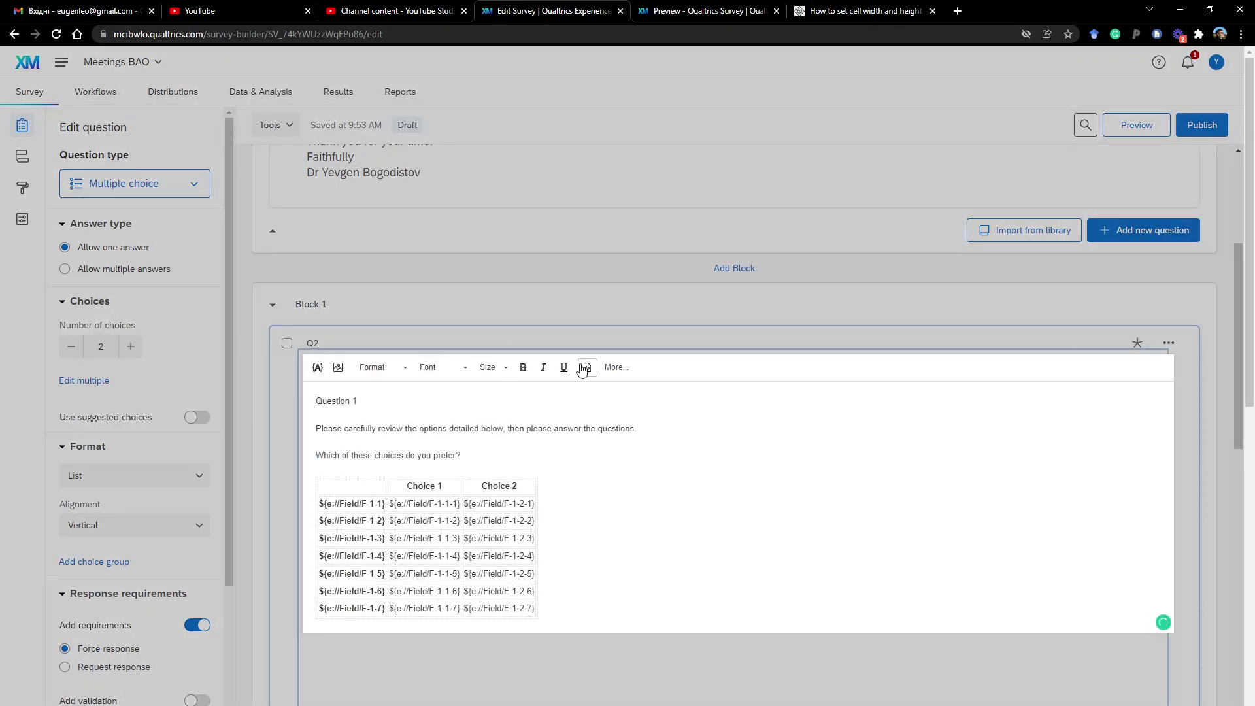
left_click(585, 368)
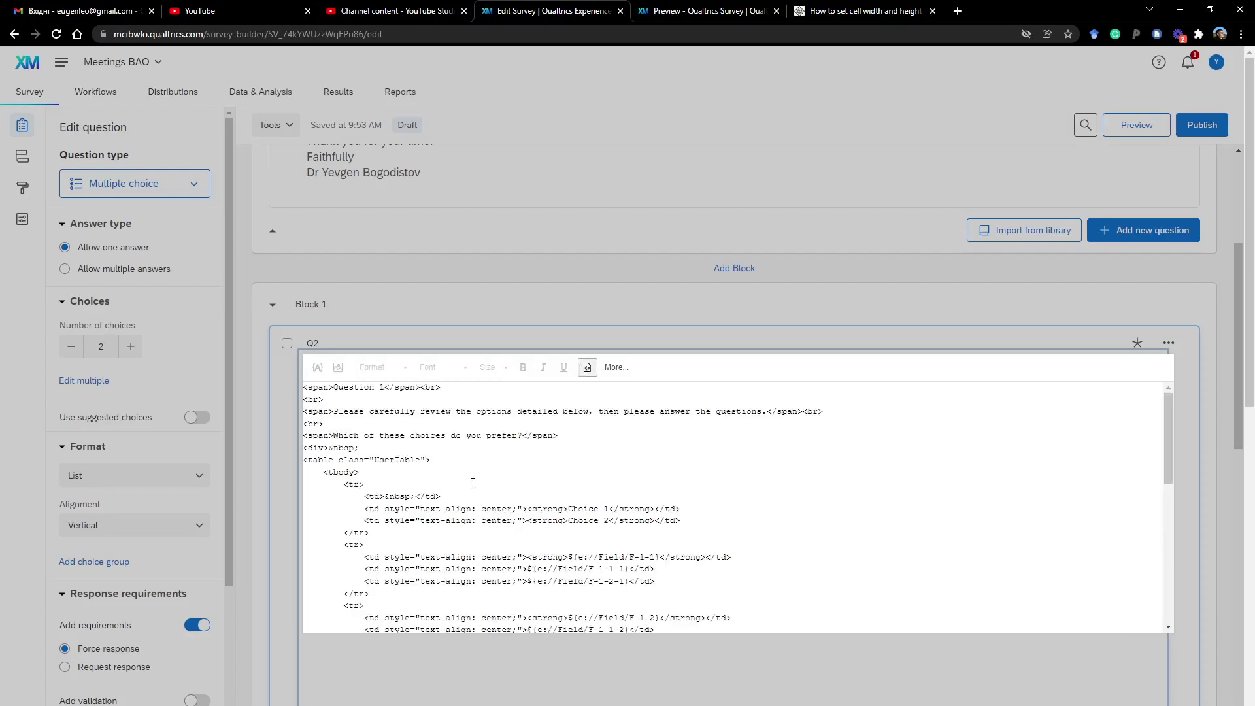
scroll(498, 475, "down", 1)
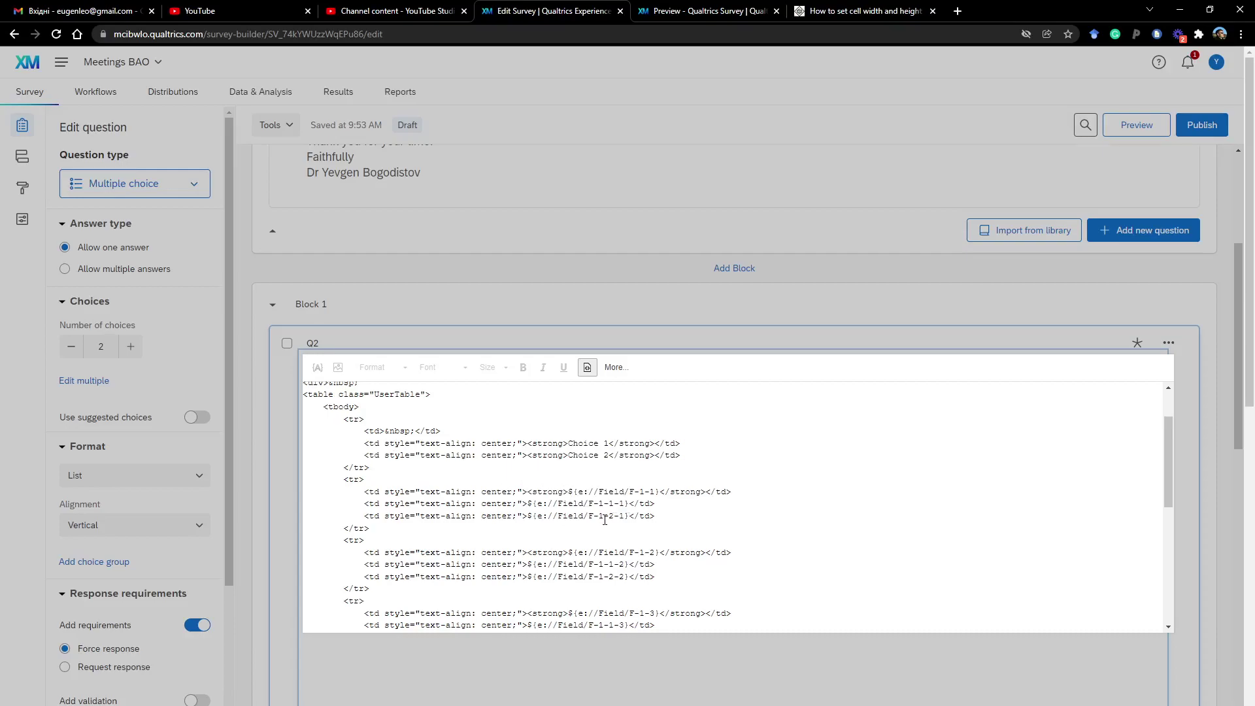
left_click(518, 503)
type("width:")
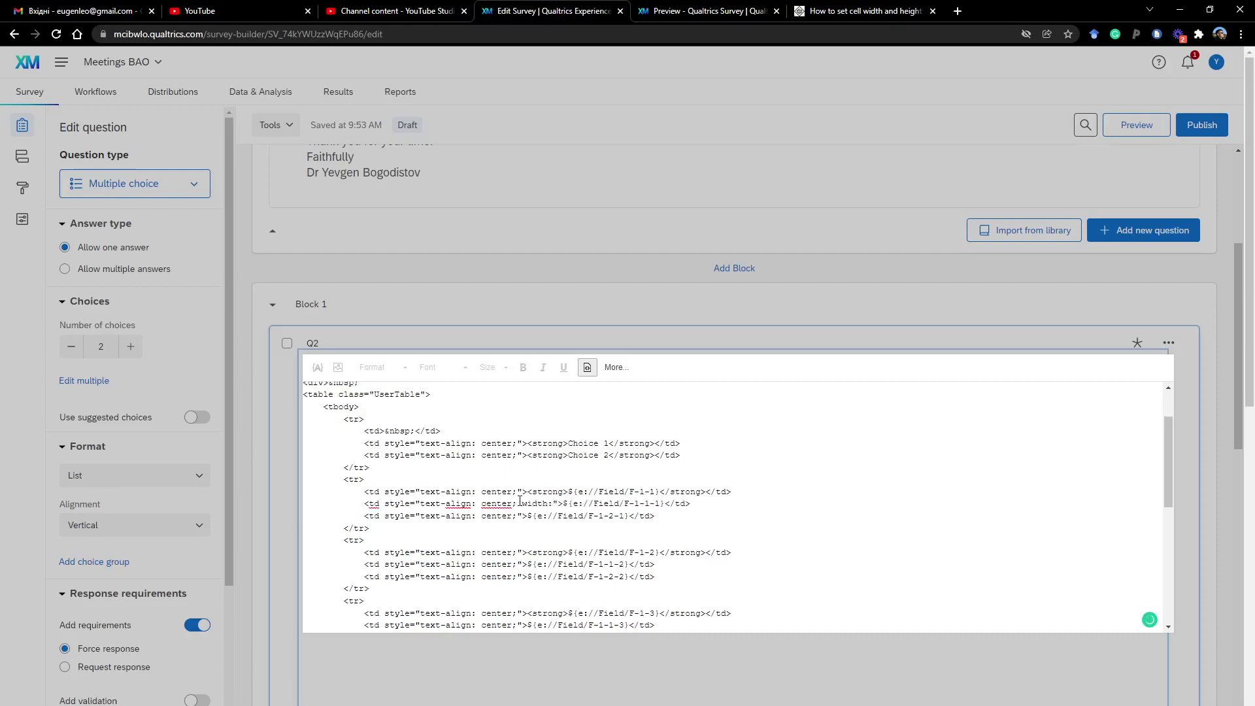
type(" 200px")
type(" width:2")
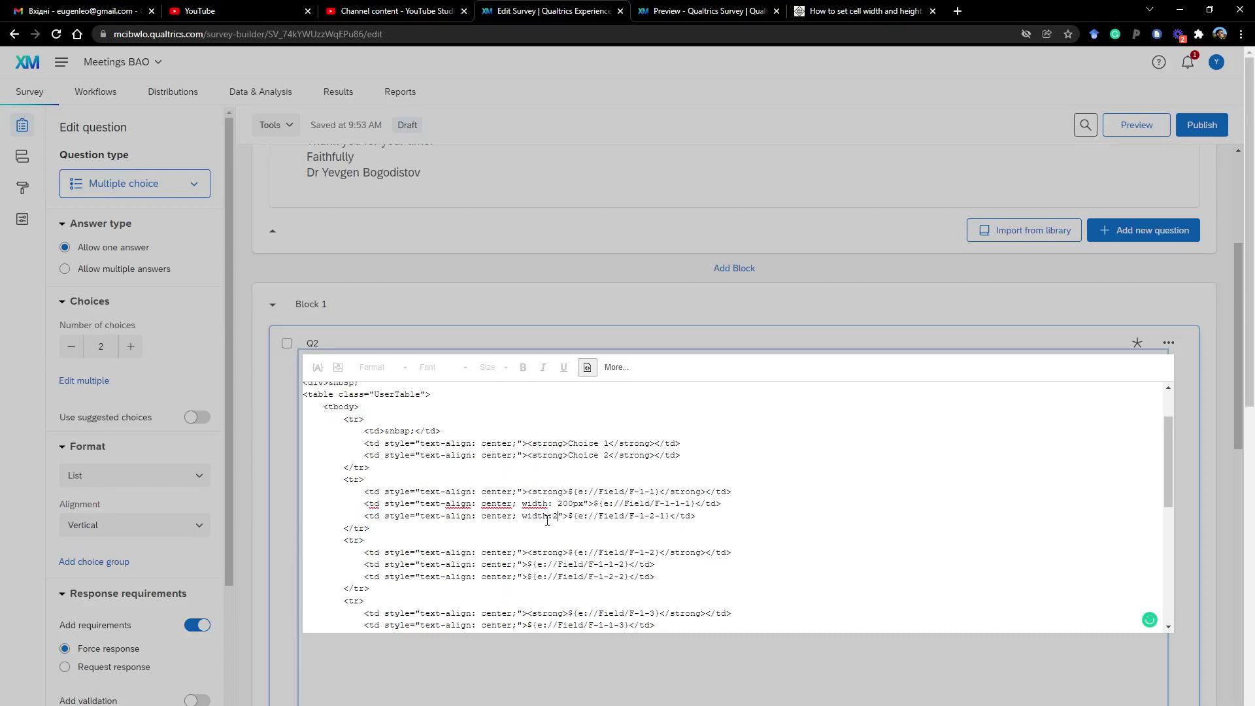
type("00px")
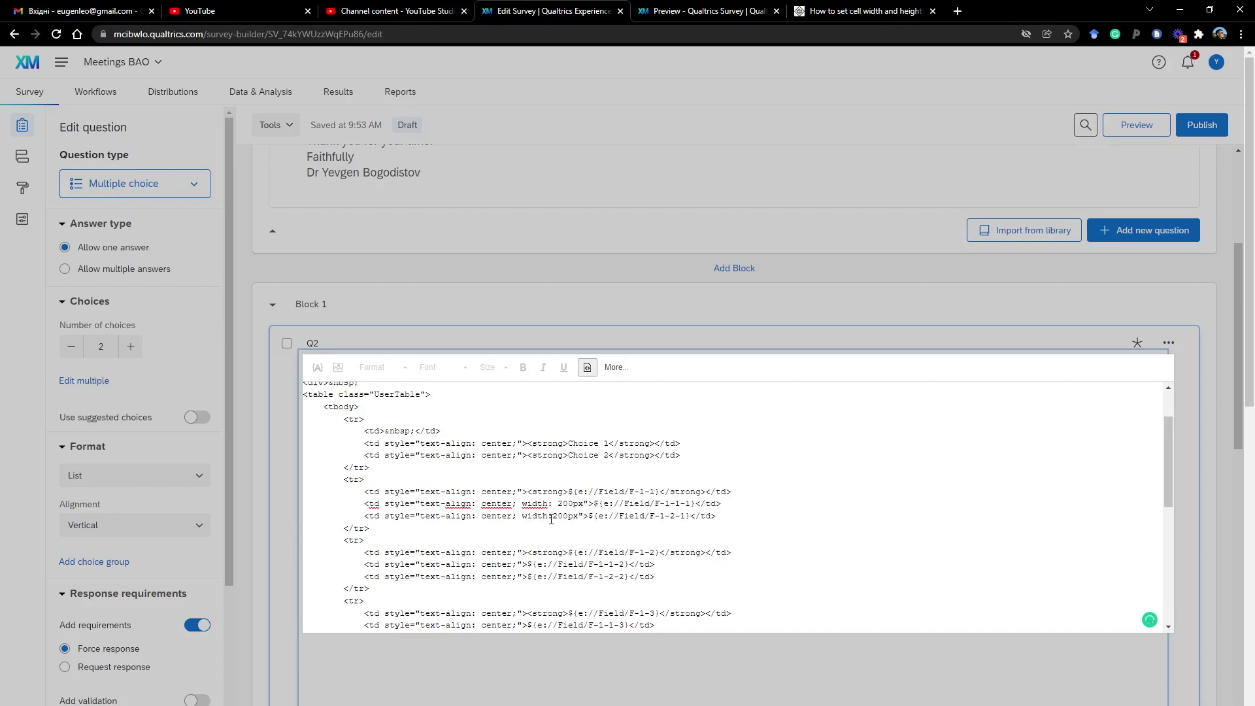
left_click(553, 517)
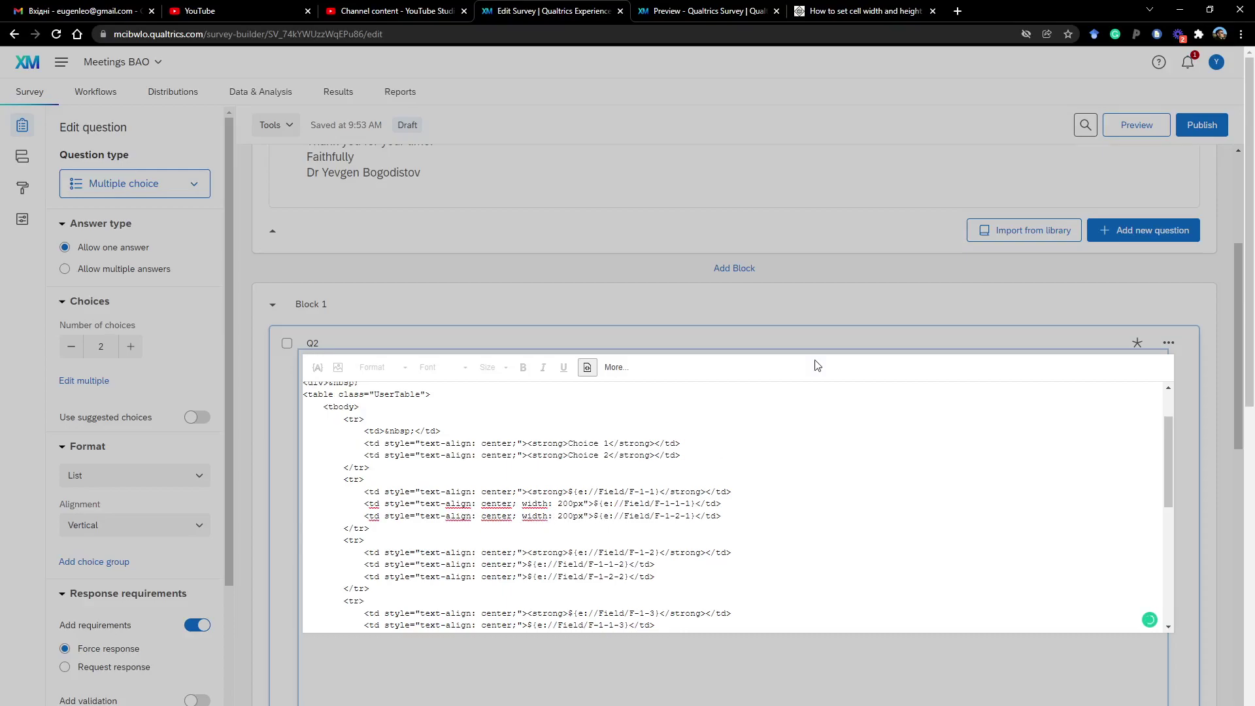
left_click(793, 345)
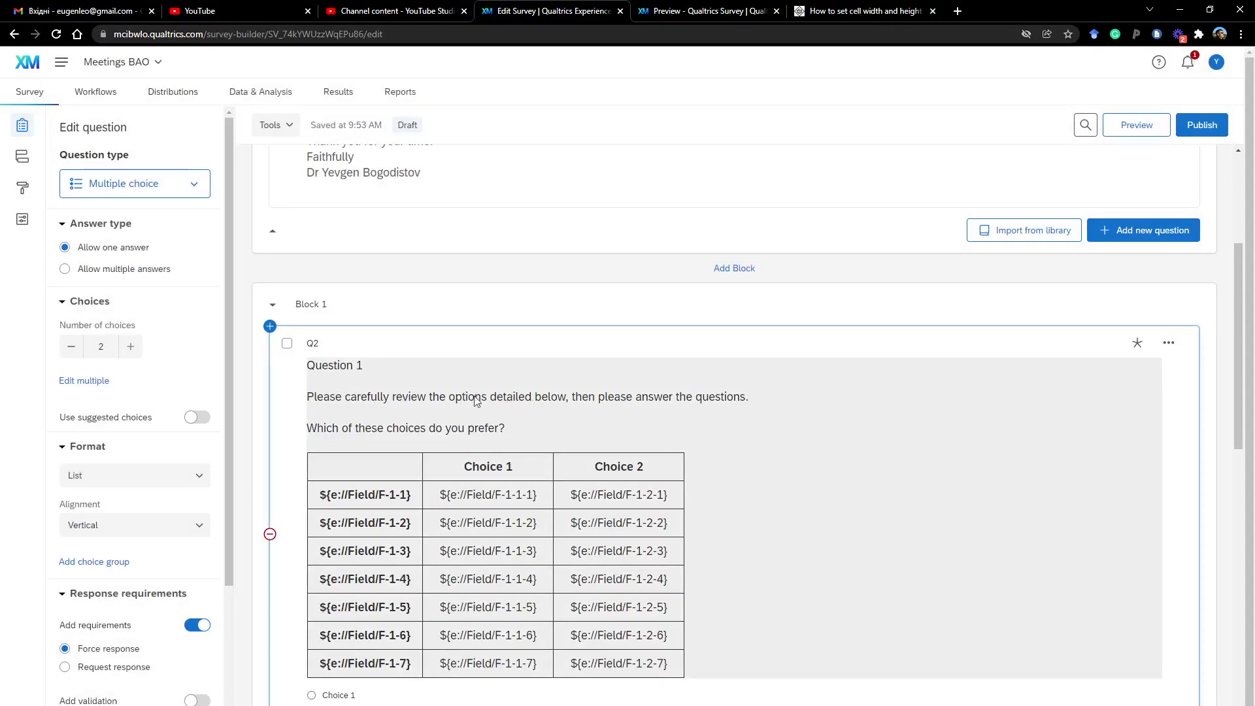
Step: Reword the prompt to ask which meeting formats to hold ONLINE, the other OFFLINE
double_click(454, 397)
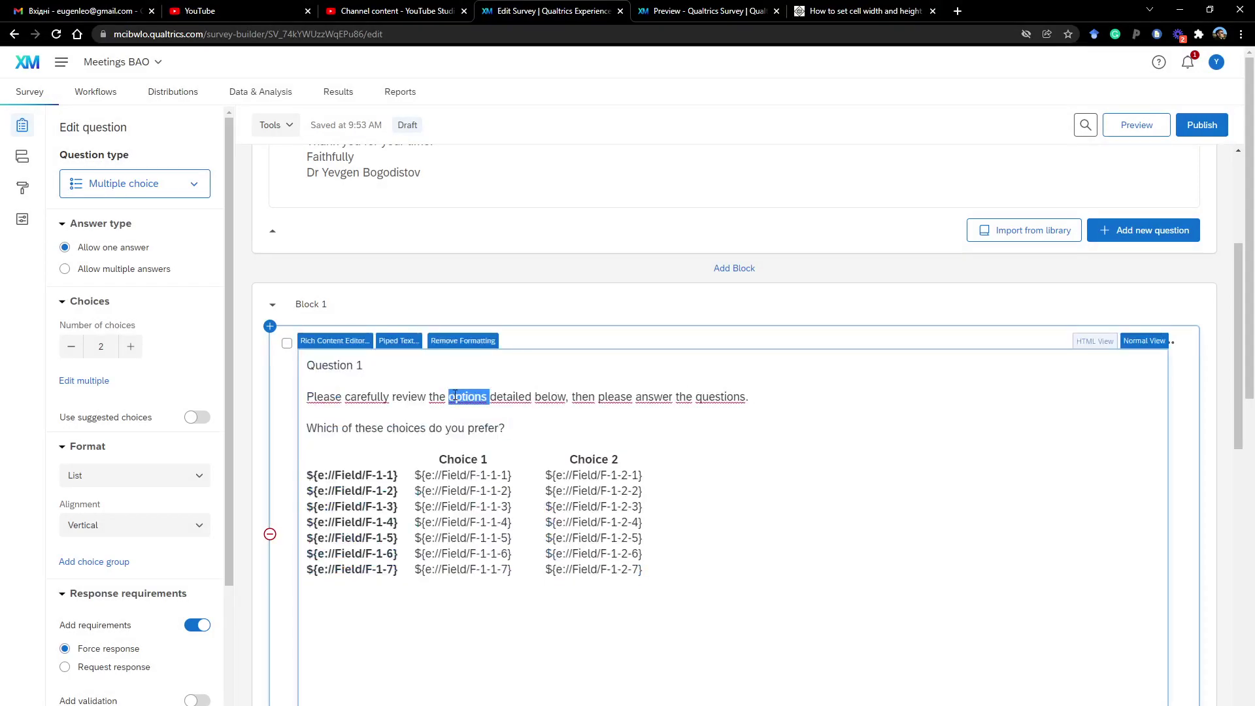
type("meet")
type("ing format")
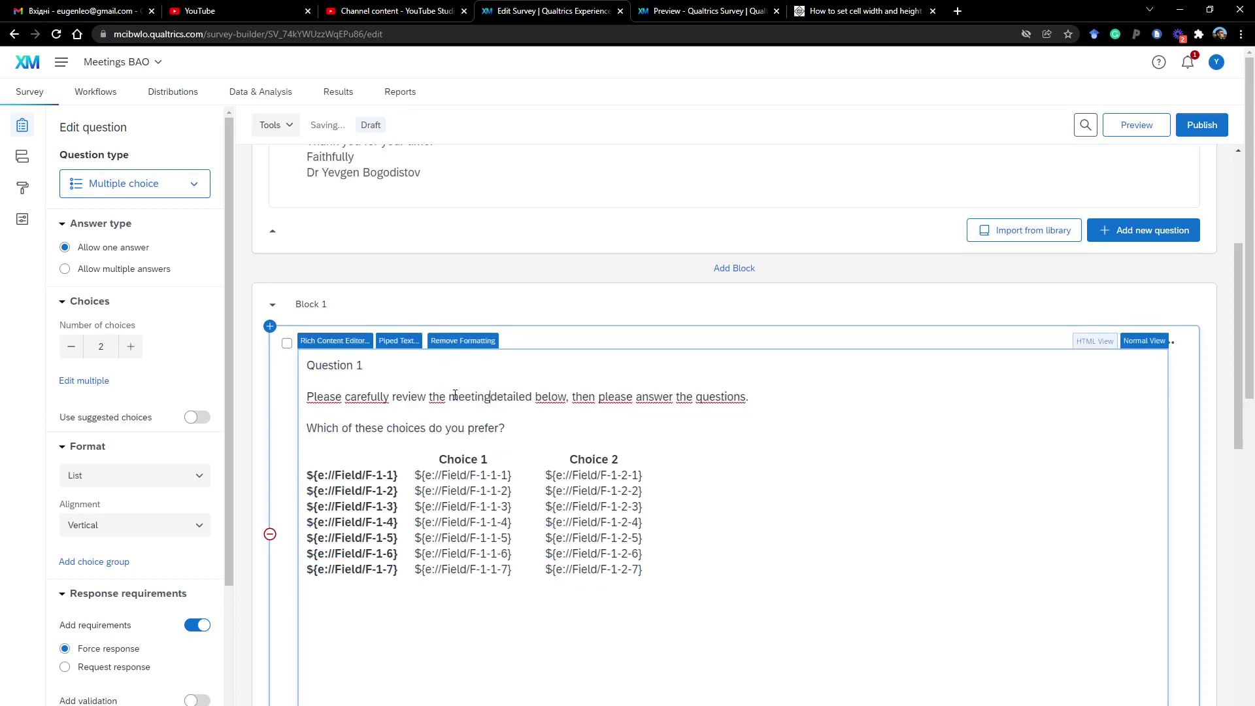
type("s")
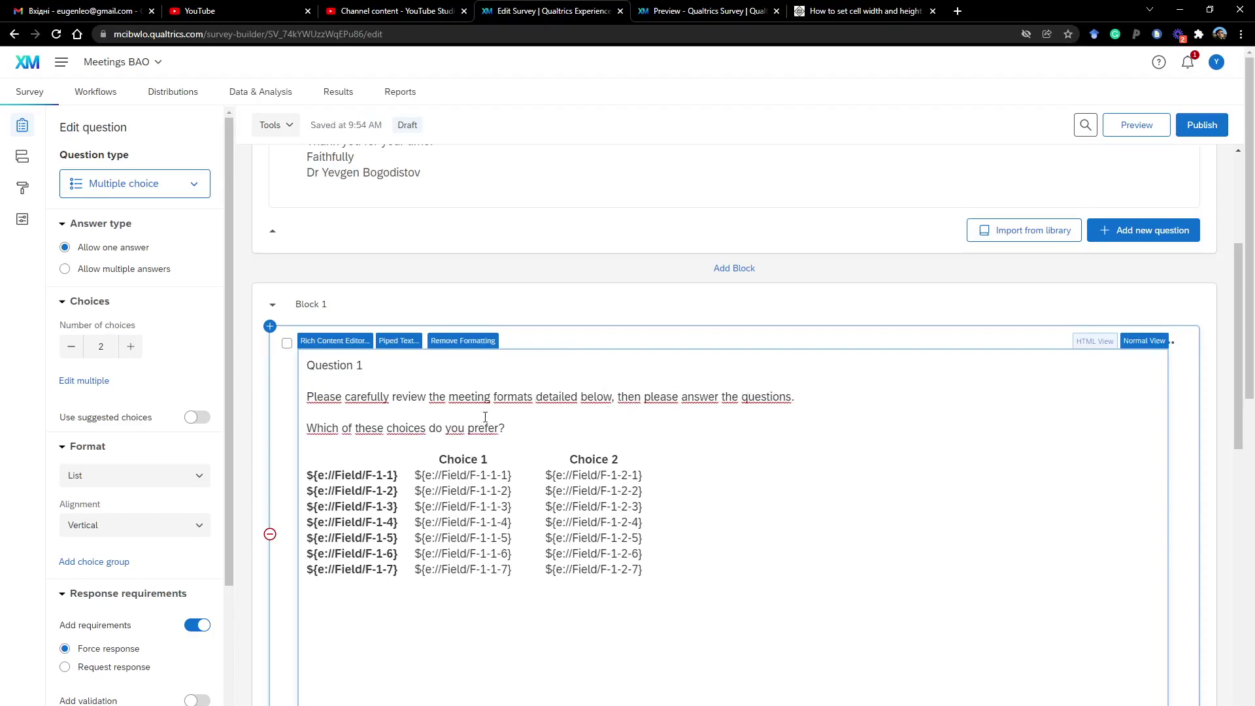
double_click(396, 429)
type("meetings")
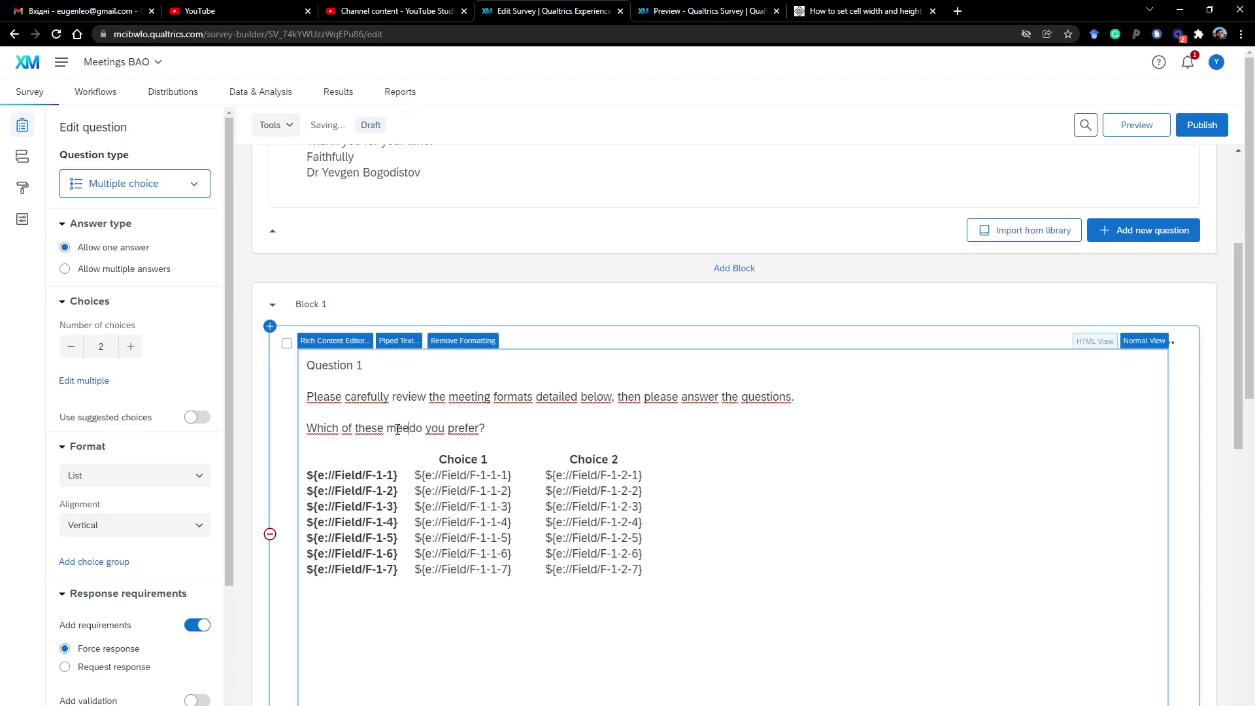
type(" do")
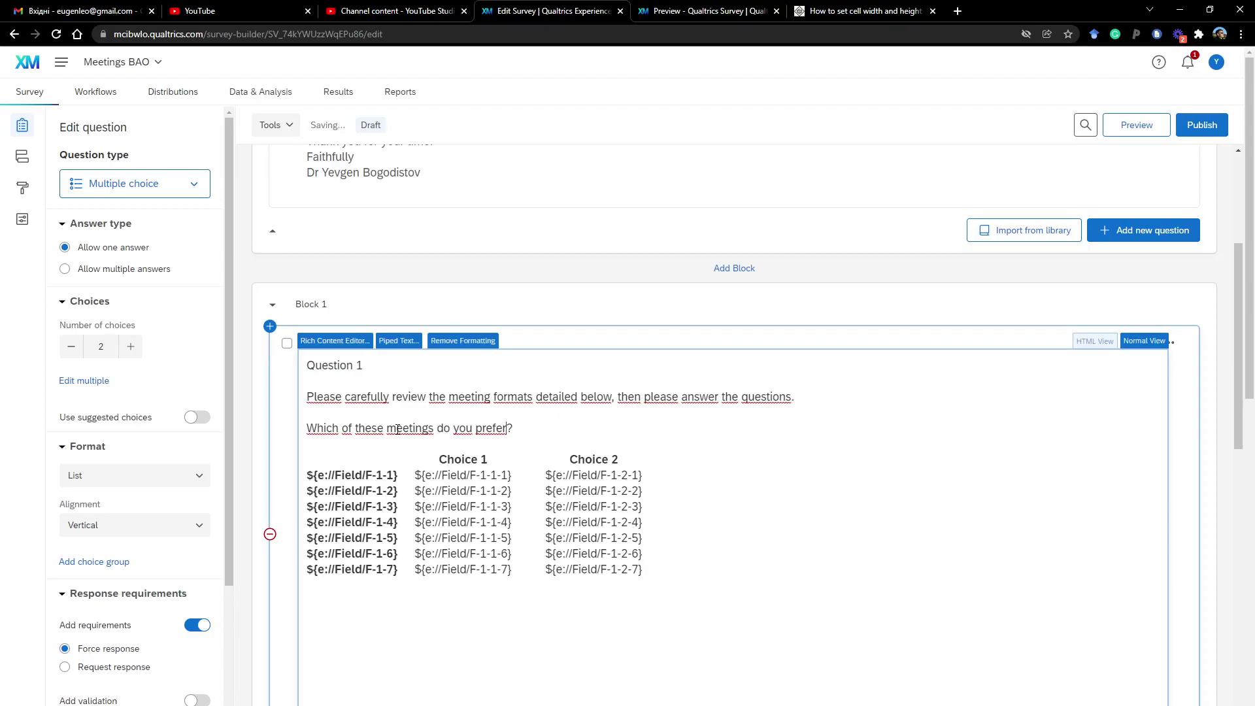
type(" you prefer to have ONLINE ()t")
key("BackSpace")
type("the other wi")
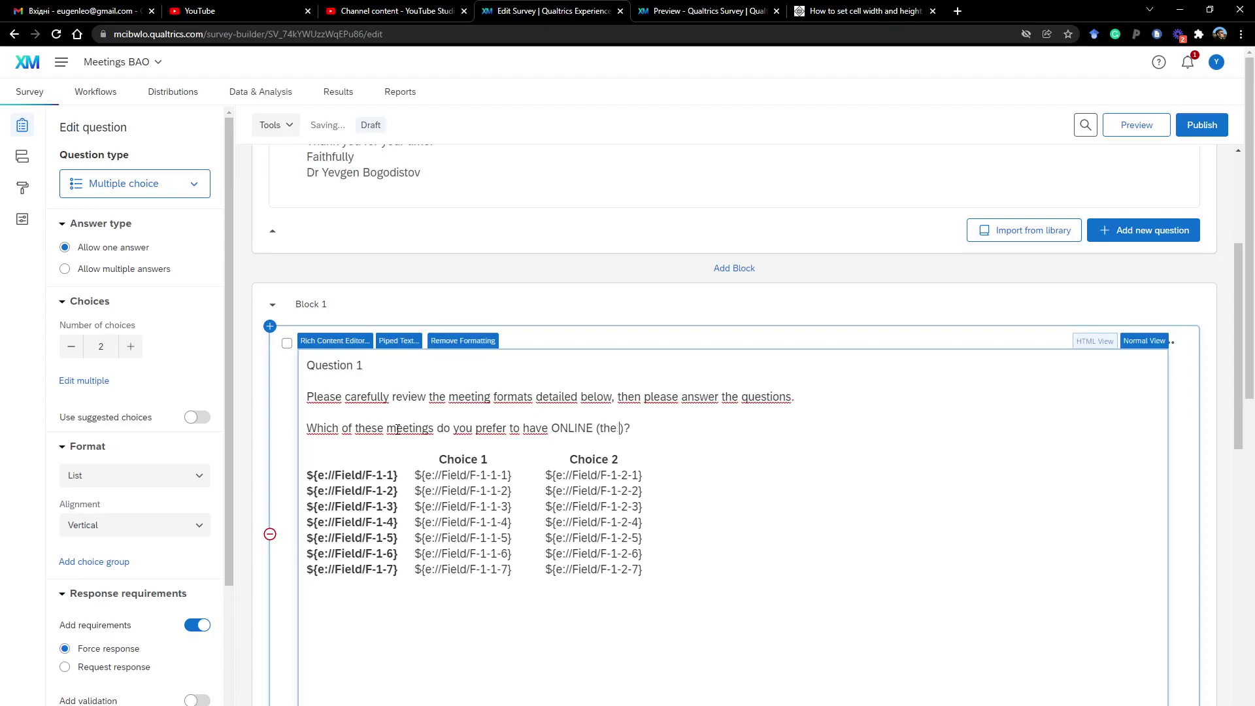
type("ll then be h")
type("eld OFF")
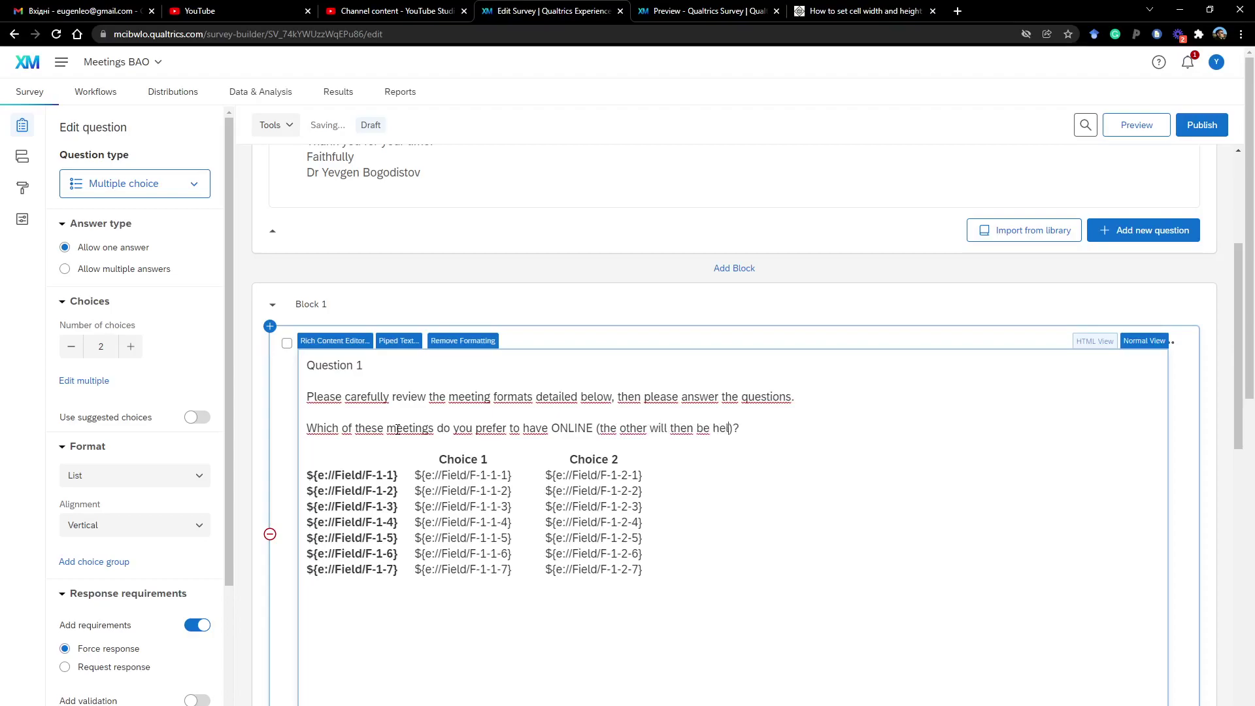
type("LINE")
Step: Rename the table column headers 'Choice 1' and 'Choice 2' to 'Meeting 1' and 'Meeting 2'
left_click_drag(440, 459, 479, 459)
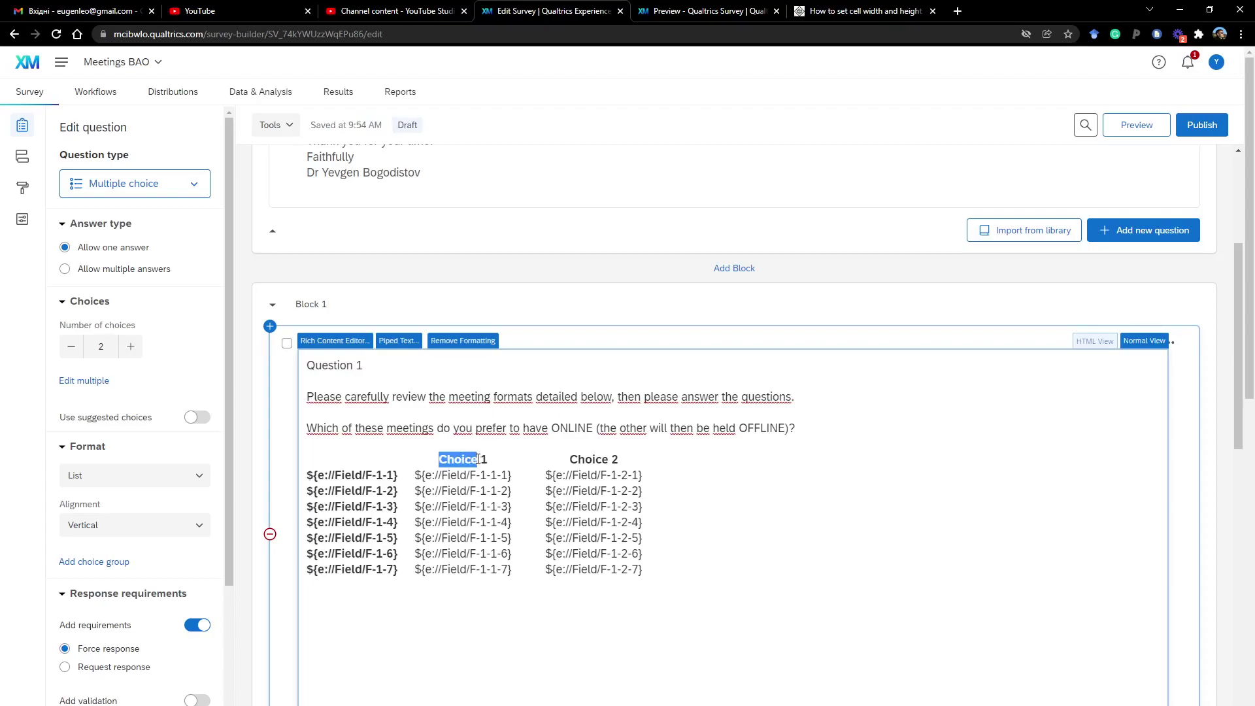
type("Meeting")
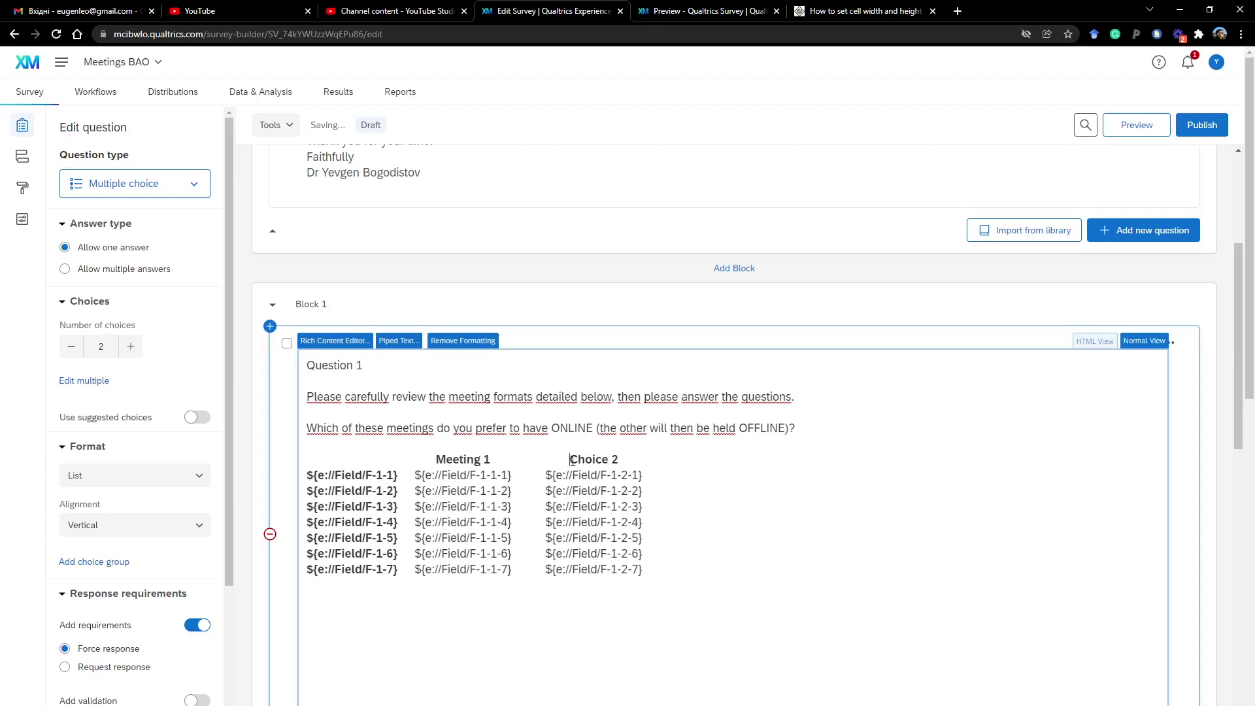
left_click_drag(570, 460, 609, 459)
type("Meeting")
Step: Rename the first answer choice below the table from 'Choice 1' to 'Meeting 1'
left_click(1192, 444)
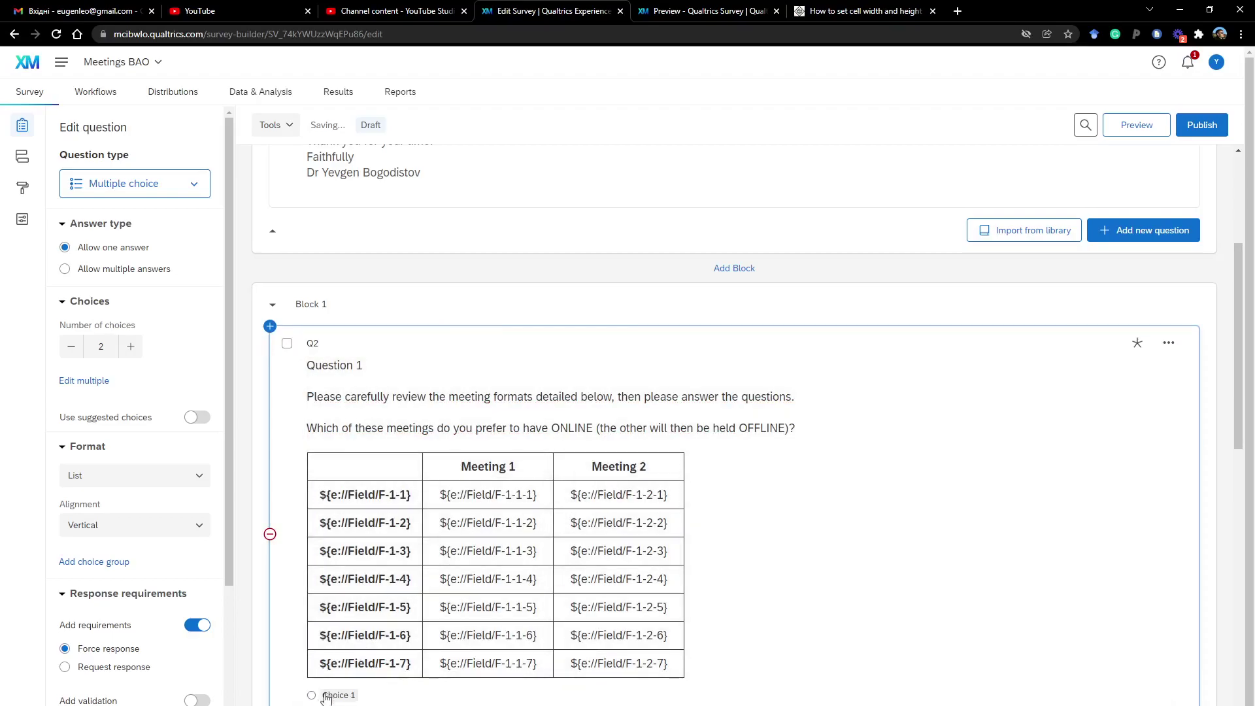
left_click(340, 695)
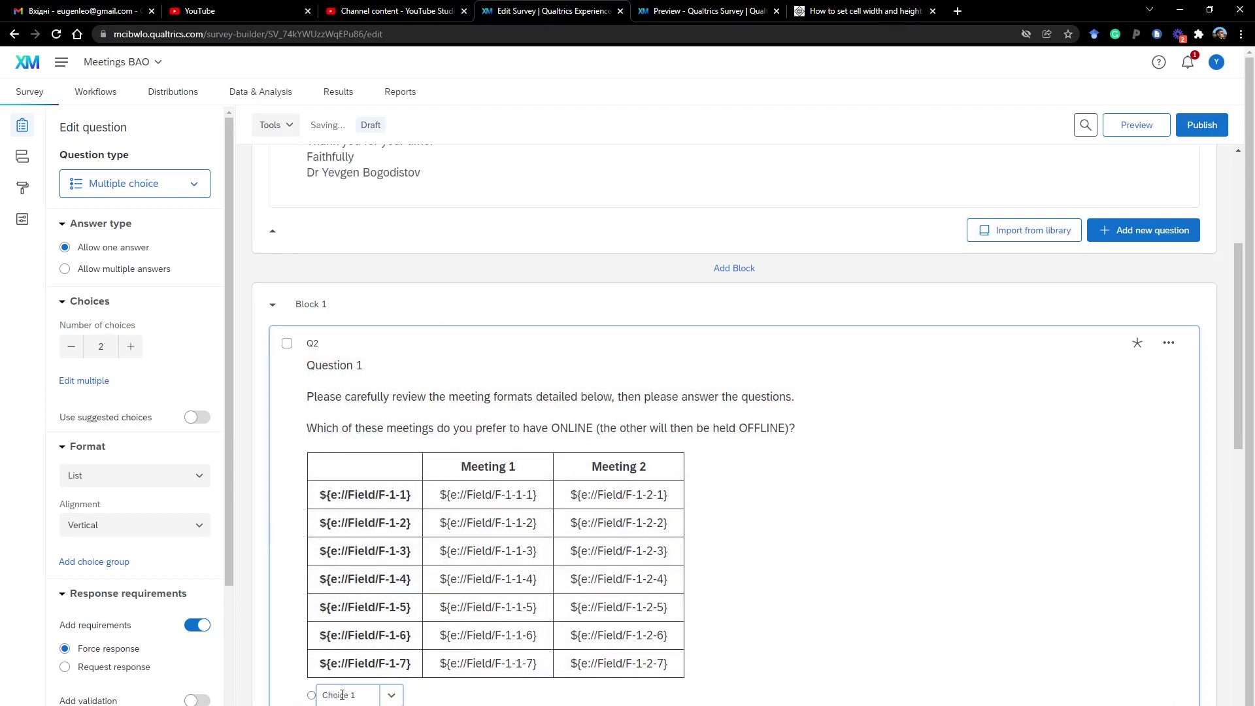
left_click_drag(349, 695, 316, 686)
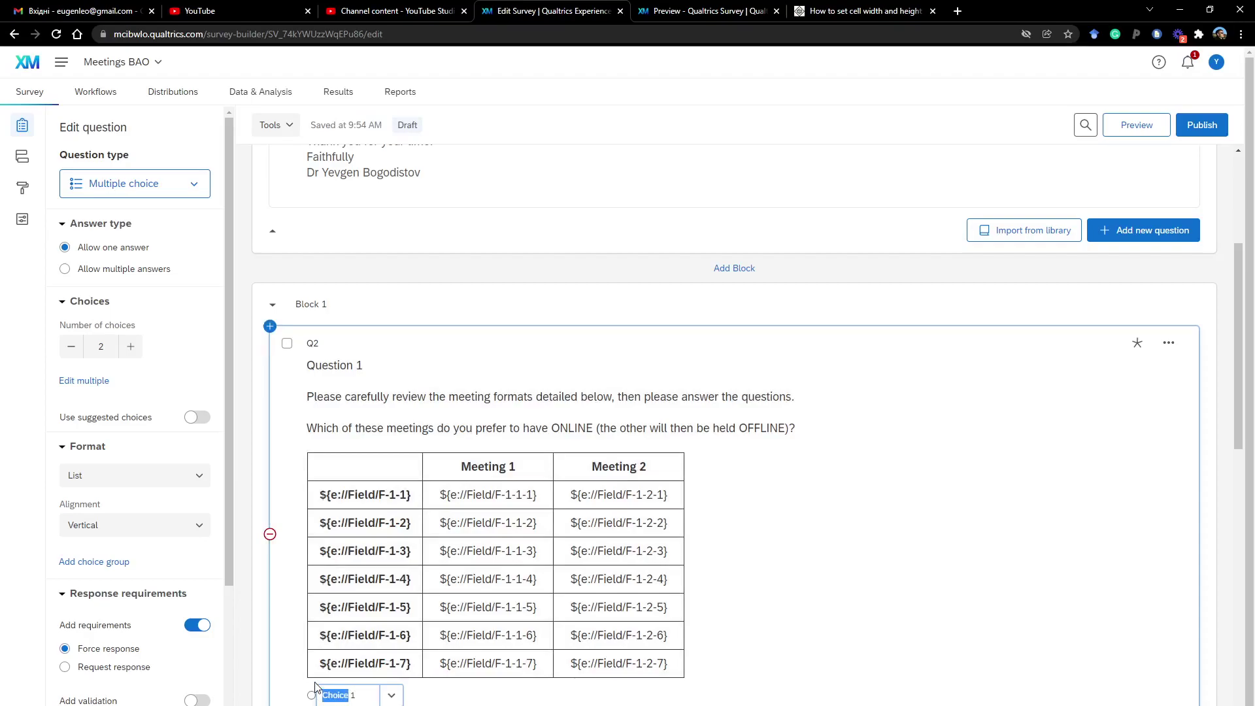
type("Meeting")
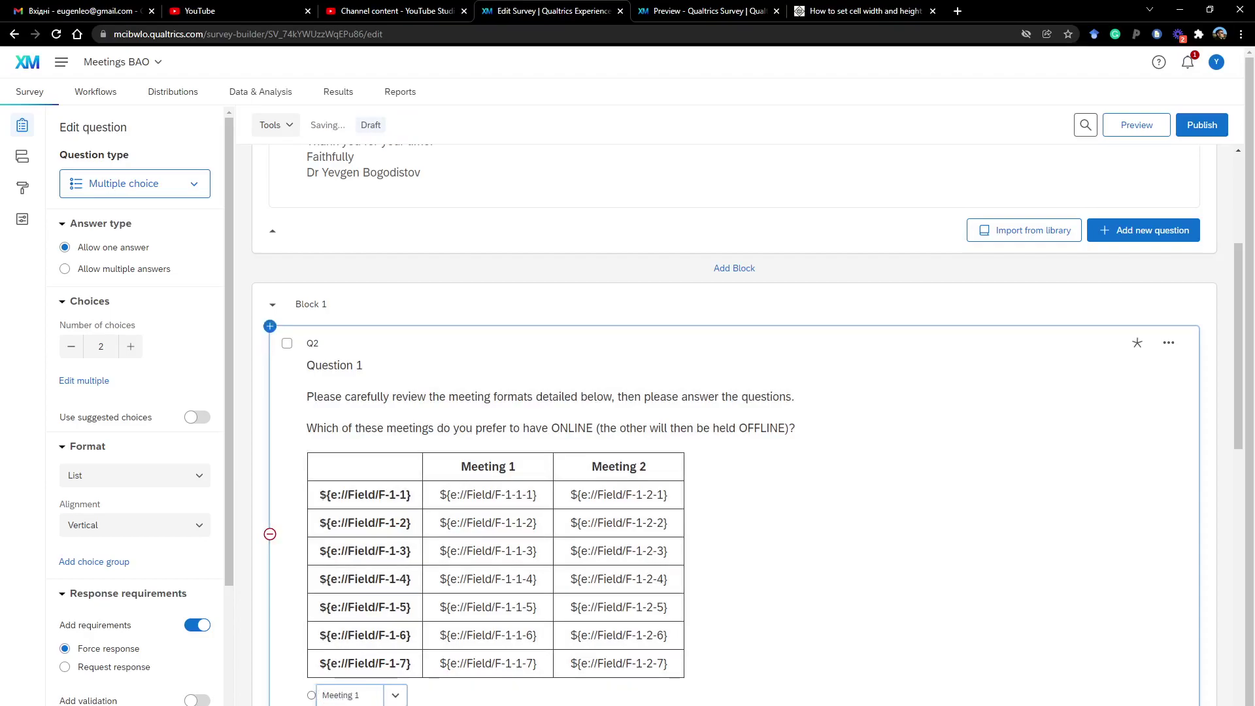
key("Return")
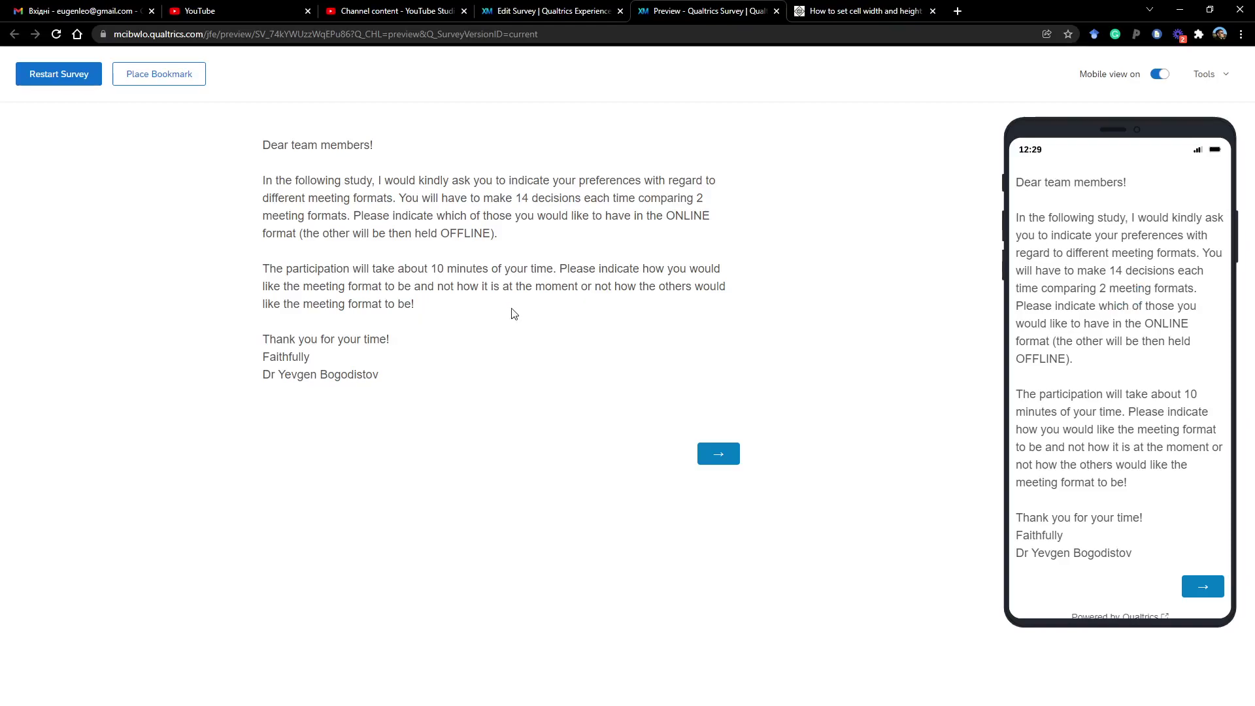
Step: Check the Web Service URL in the survey flow, then open a new browser tab
left_click(715, 452)
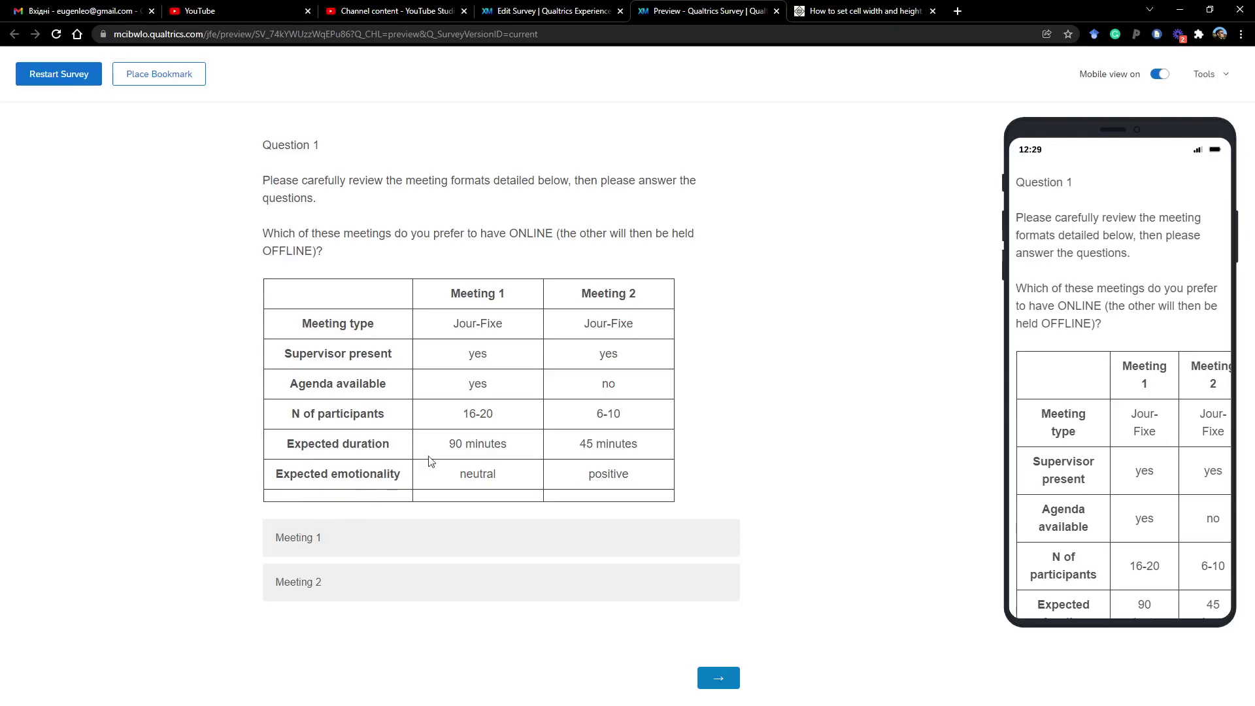
left_click(584, 17)
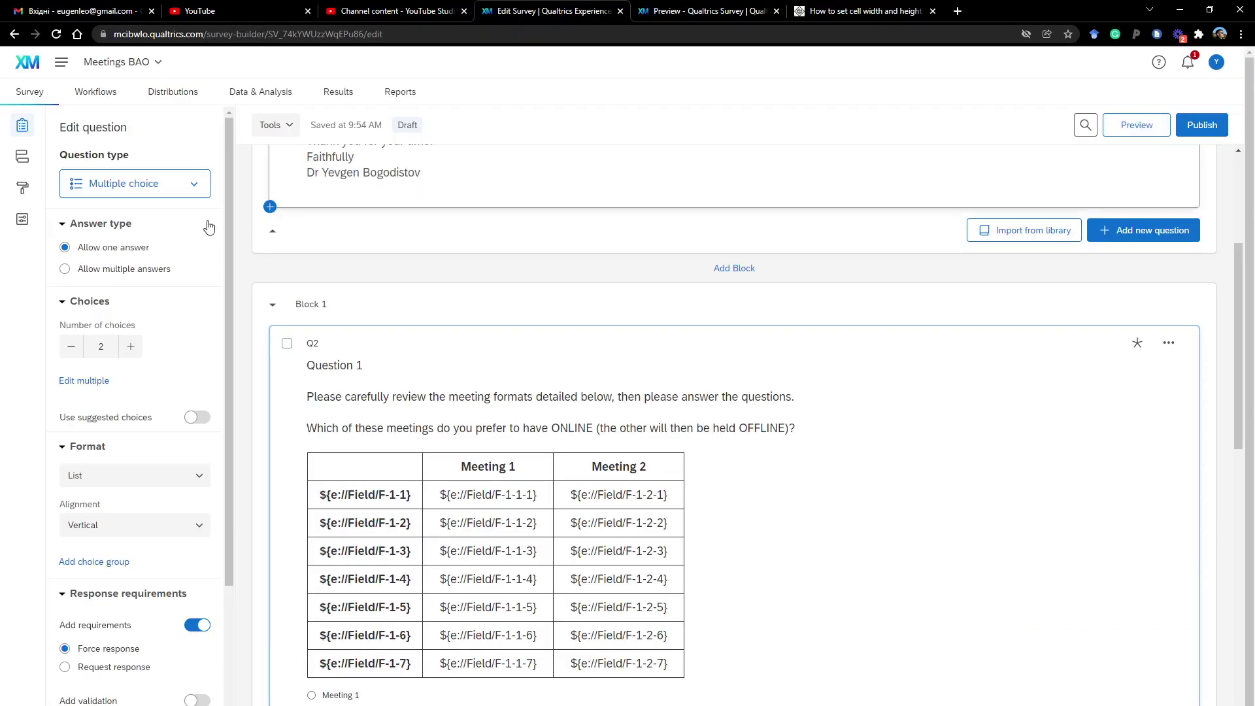
left_click(23, 160)
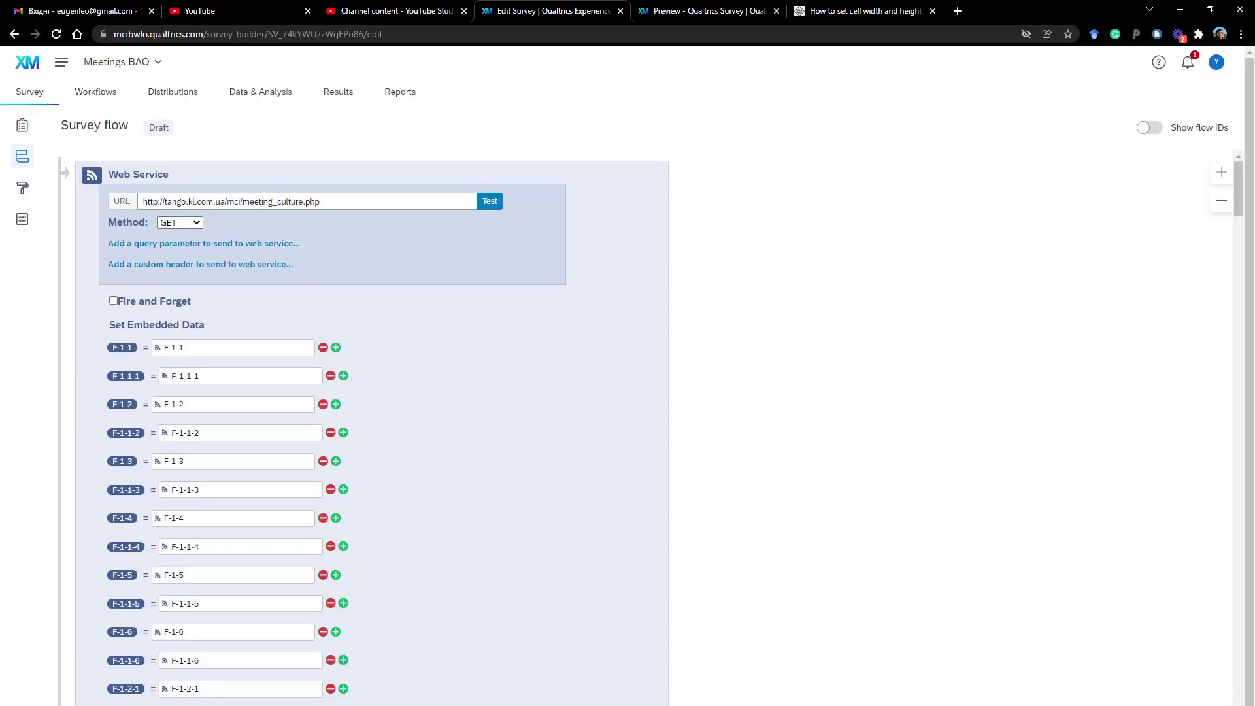
left_click(271, 203)
key("ctrl+t")
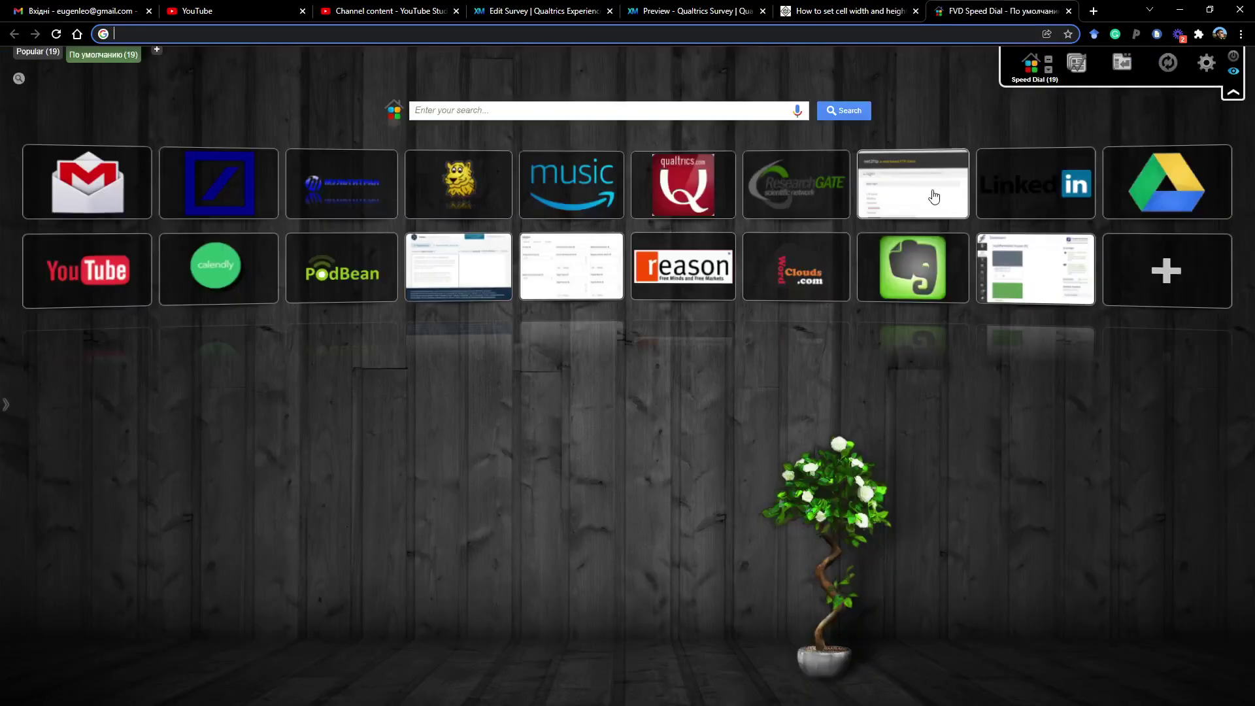
Step: Open the net2ftp login page for server 127.0.0.1 from the speed-dial tab
left_click(934, 197)
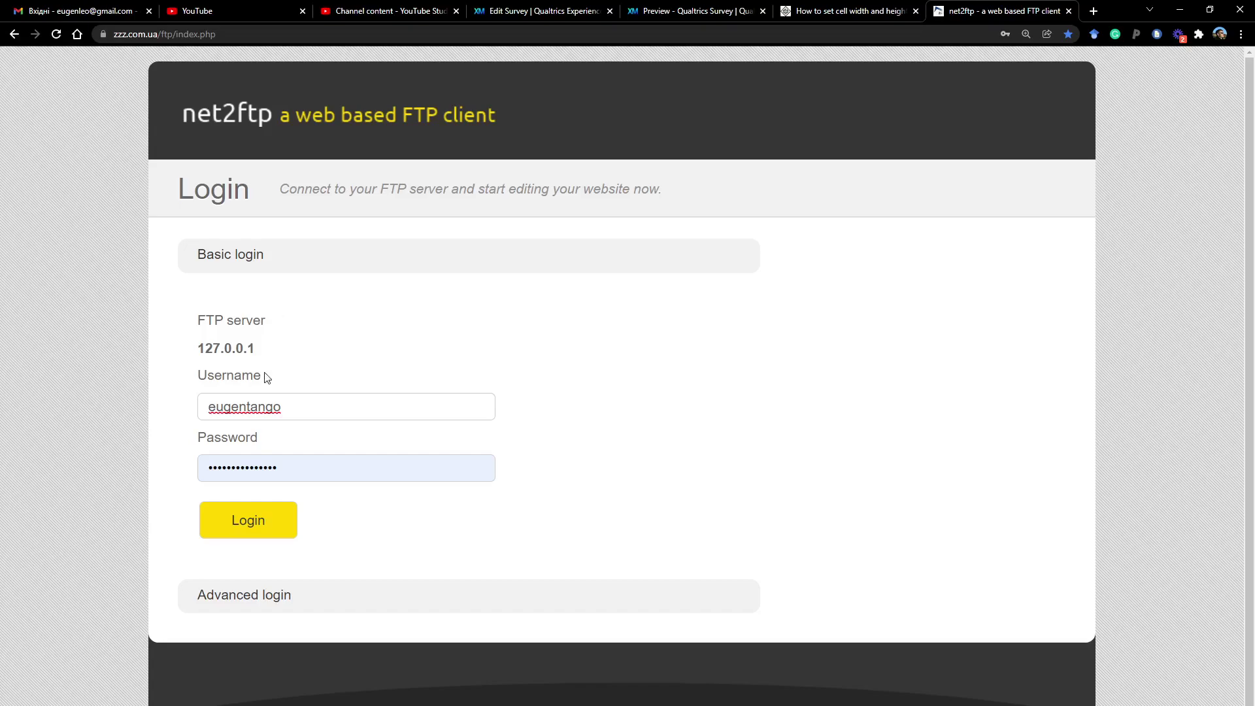
Step: Log in to net2ftp and open the /tango.kl.com.ua/mci folder
left_click(268, 517)
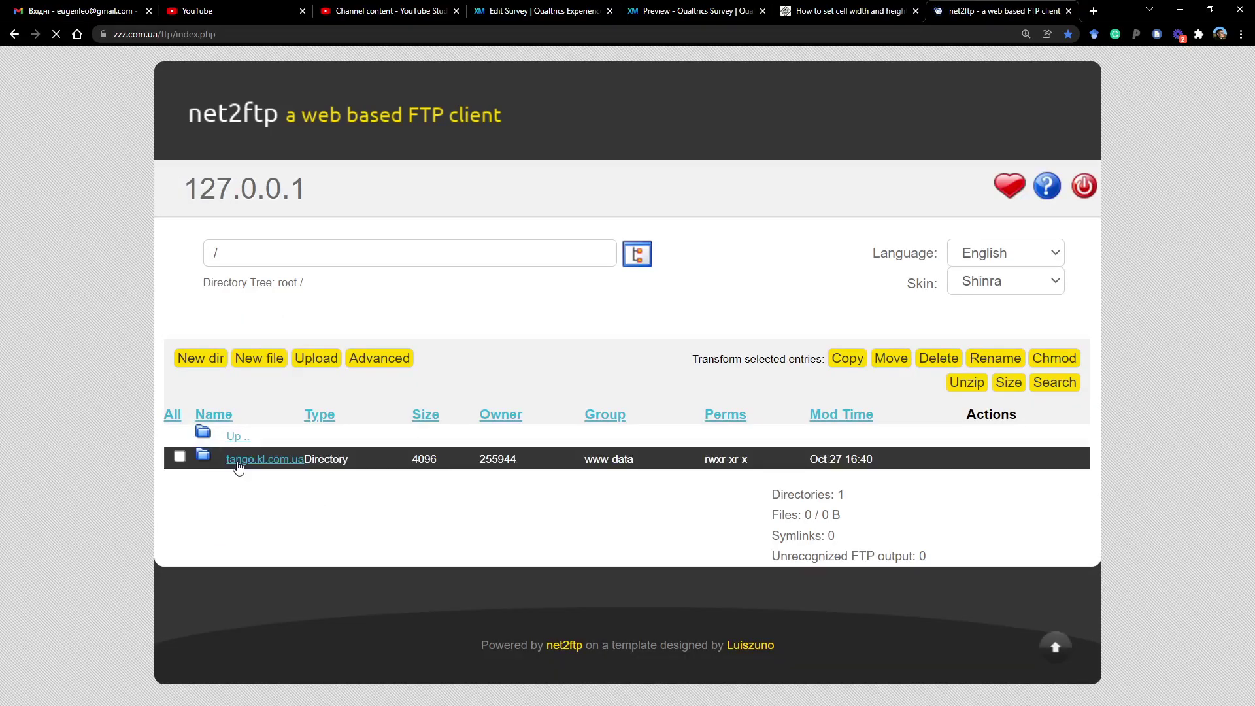
left_click(237, 461)
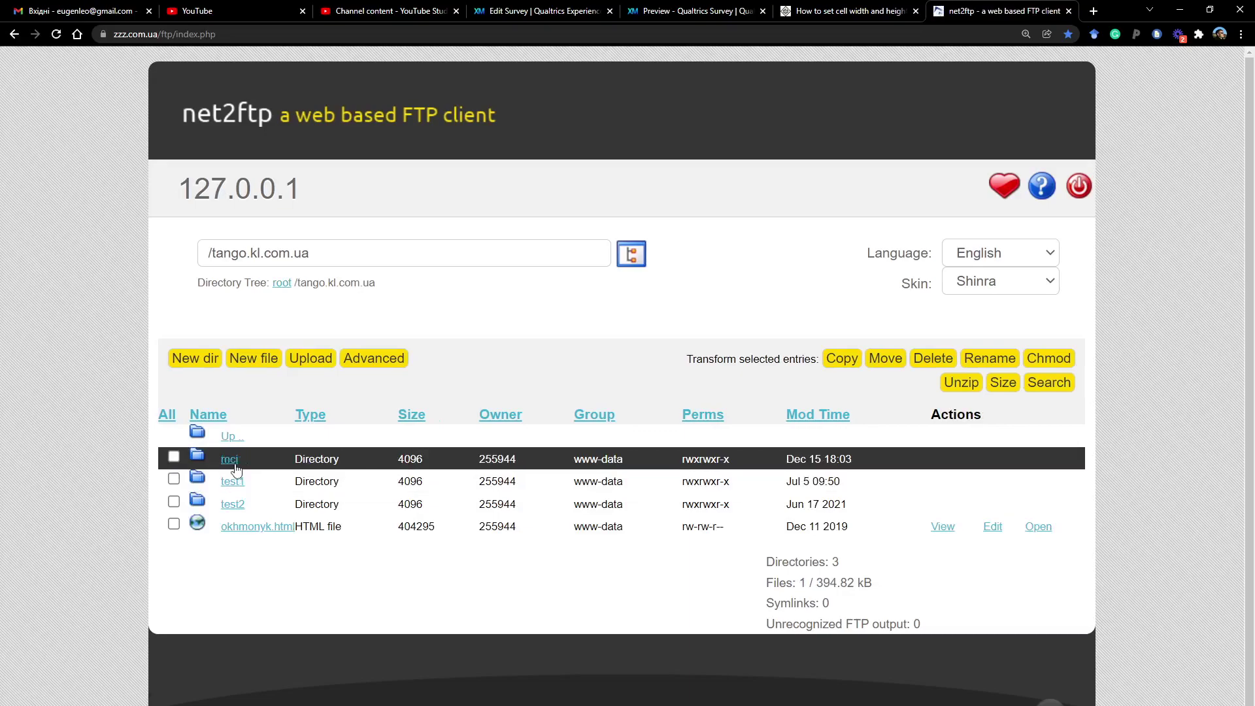
left_click(232, 461)
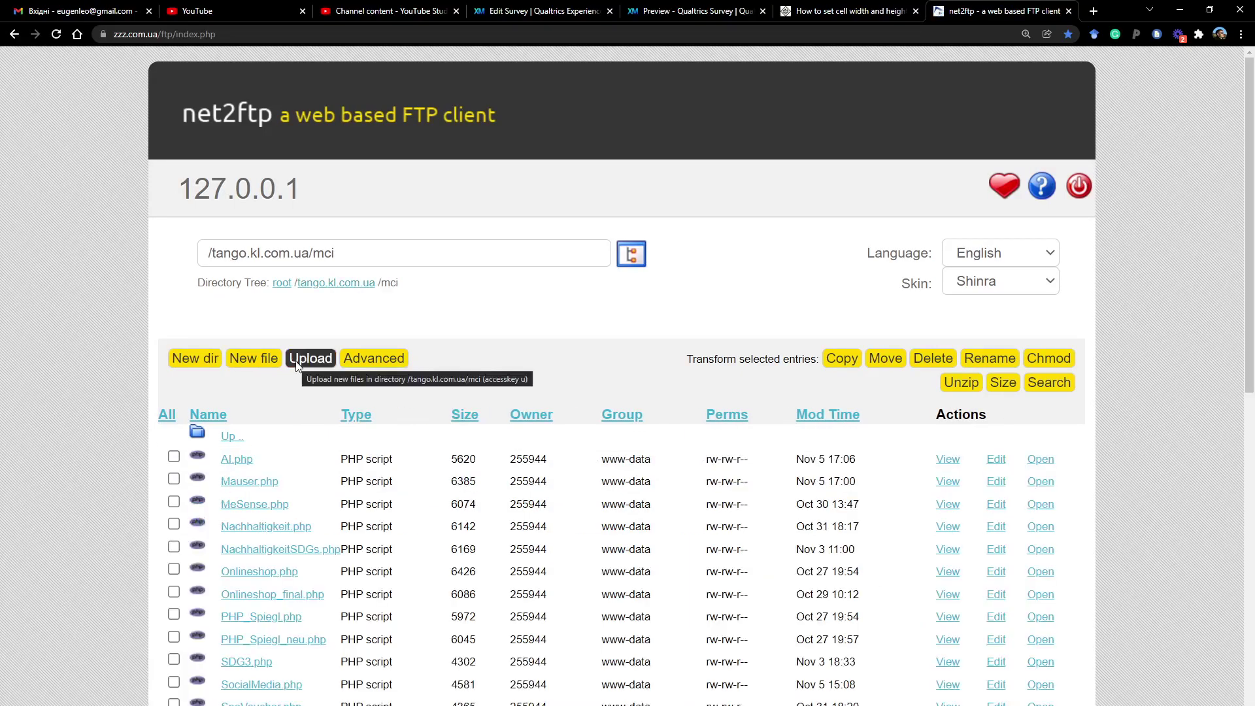
Step: Upload meeting3.php into the mci folder, then enter its web path ending in /meeting3.php
left_click(297, 363)
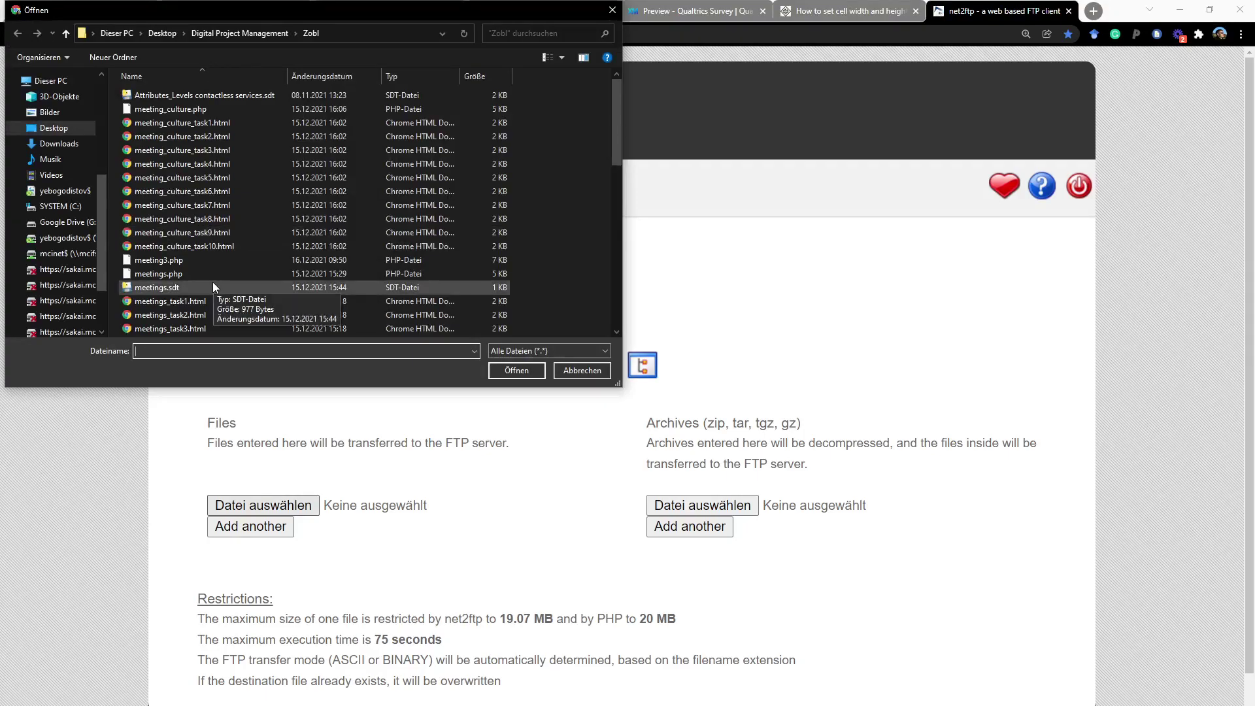
left_click(177, 262)
scroll(252, 287, "down", 6)
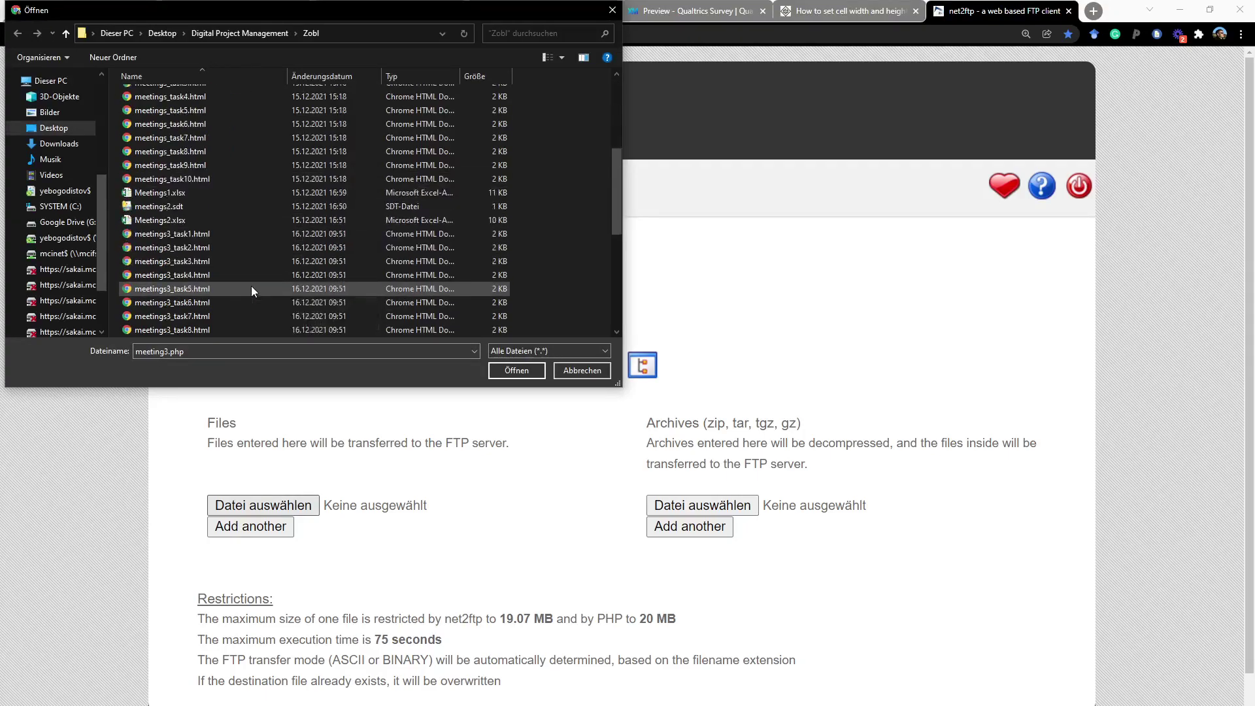
scroll(251, 288, "down", 3)
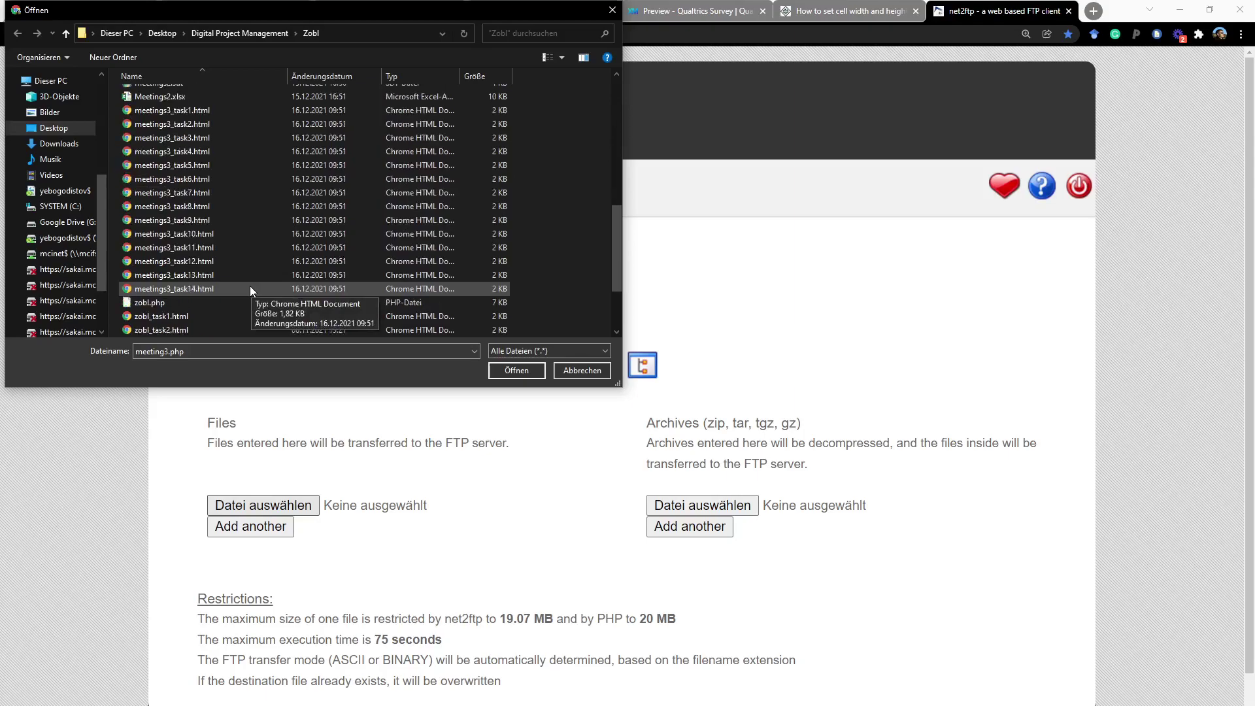
scroll(250, 285, "up", 8)
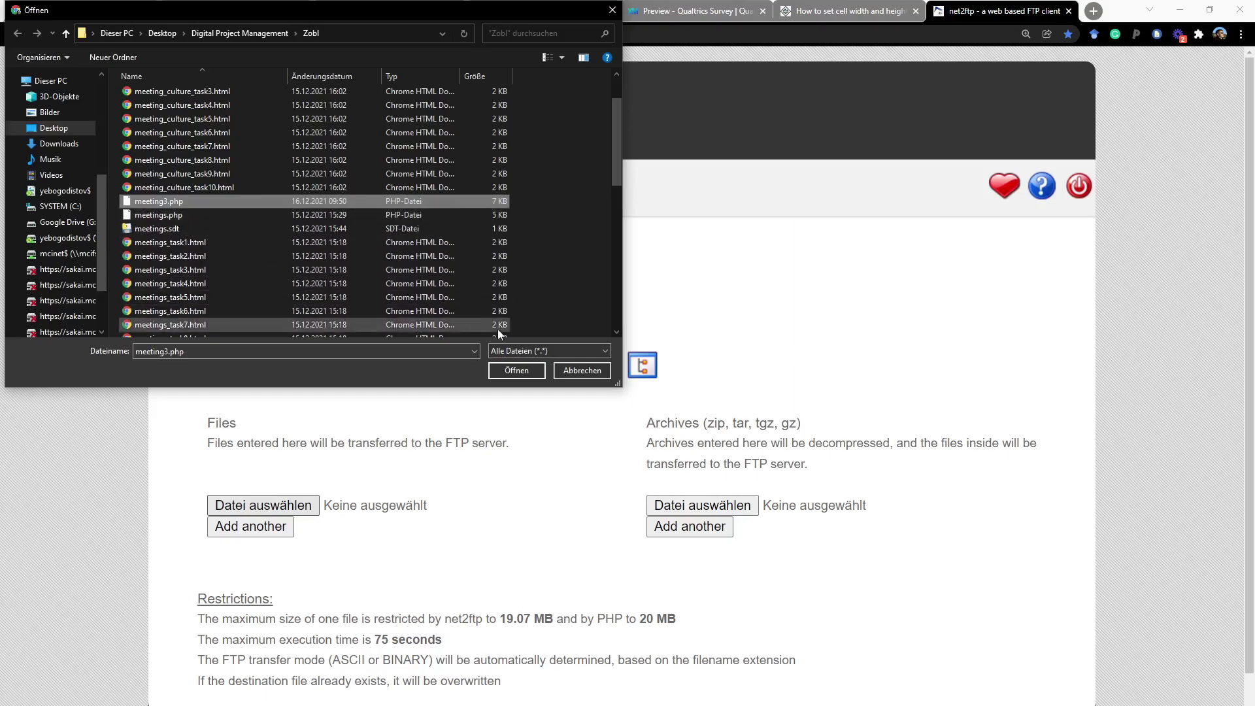
left_click(520, 368)
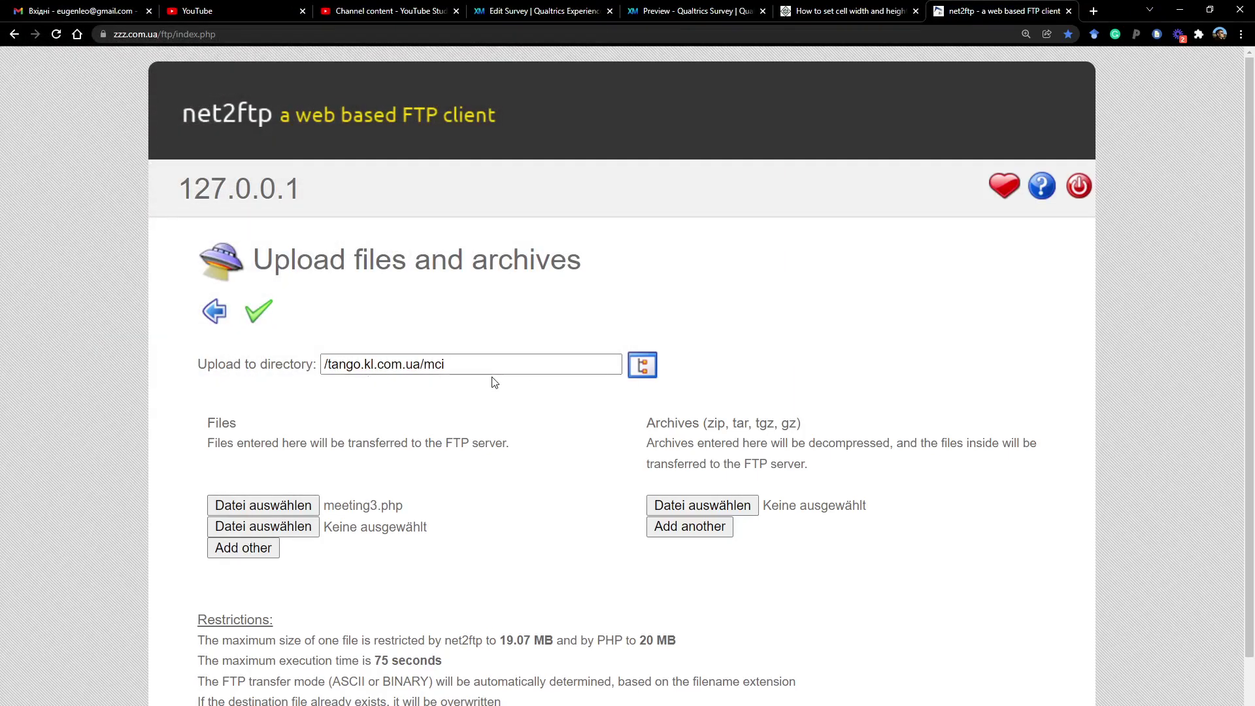
left_click(255, 317)
left_click_drag(528, 507, 410, 507)
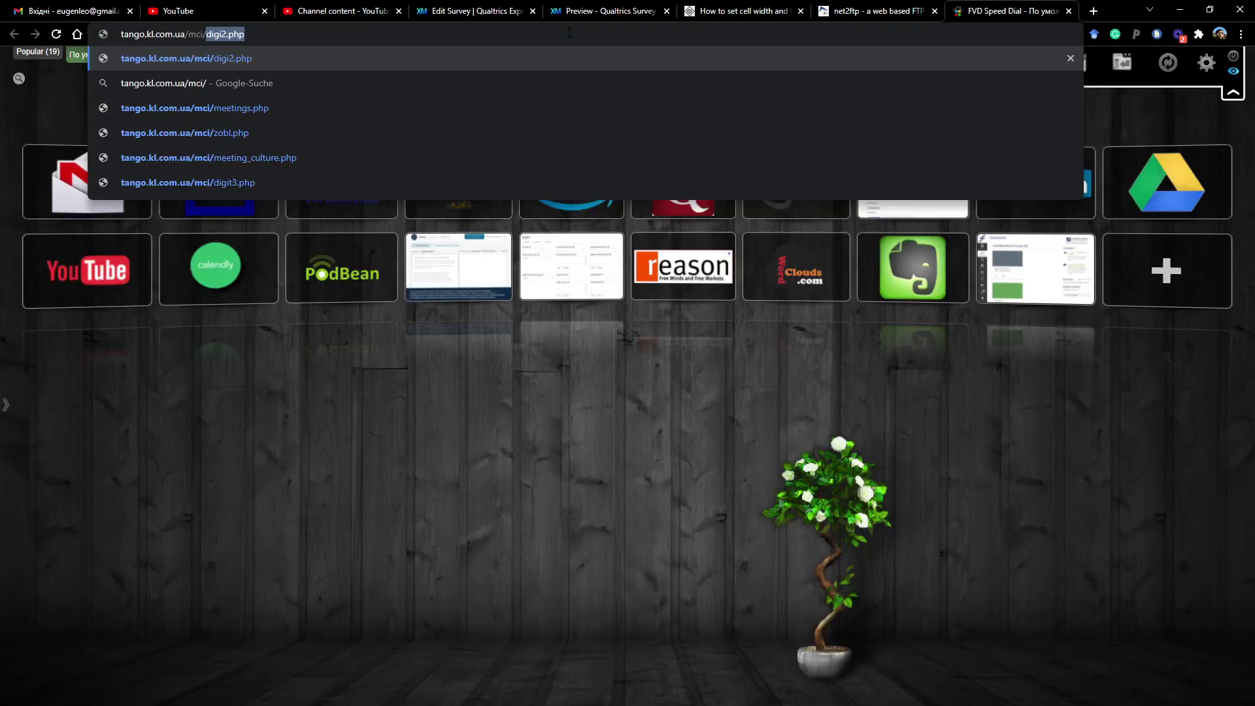
type("mee")
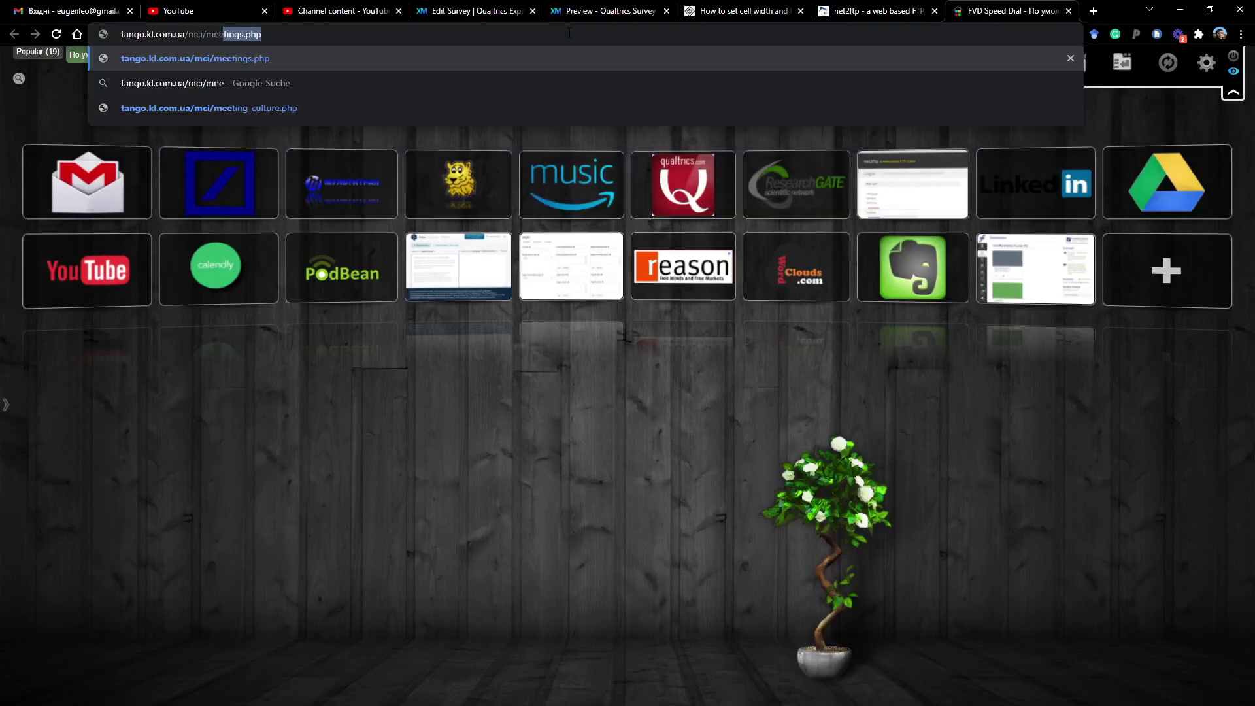
type("ting3.php")
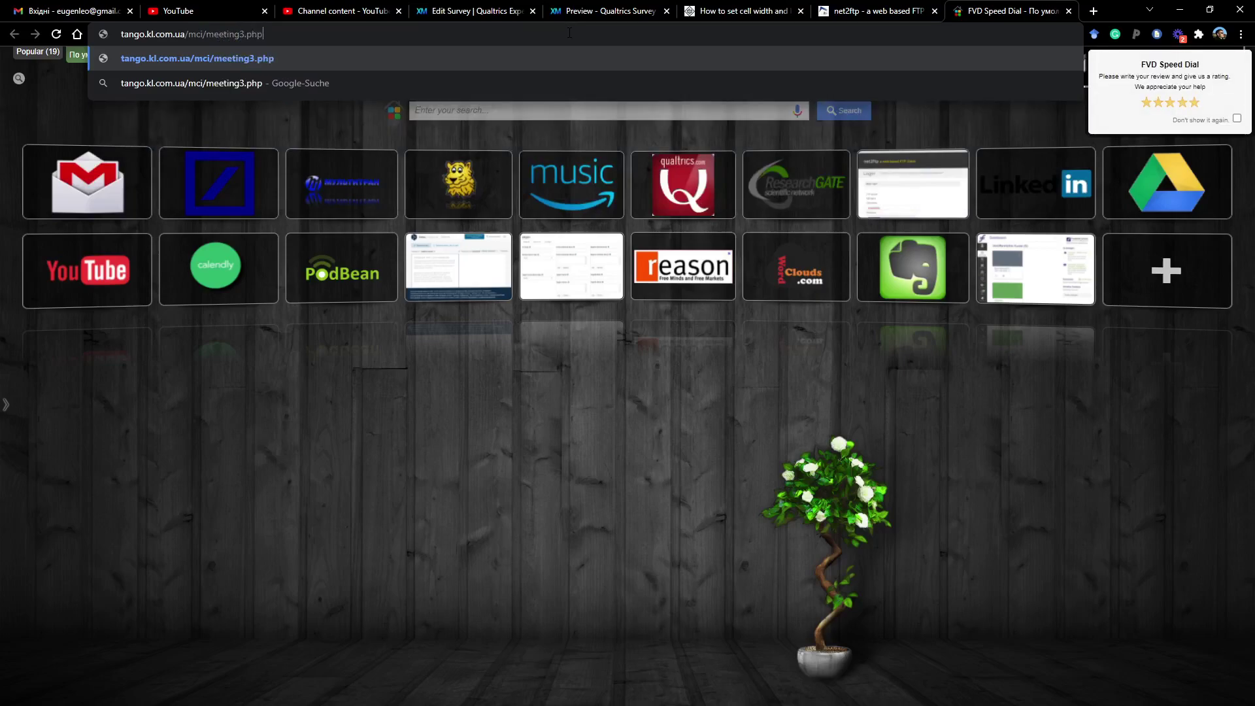
Step: Load tango.kl.com.ua/mci/meeting3.php to view its randomized attribute-level JSON
key("Return")
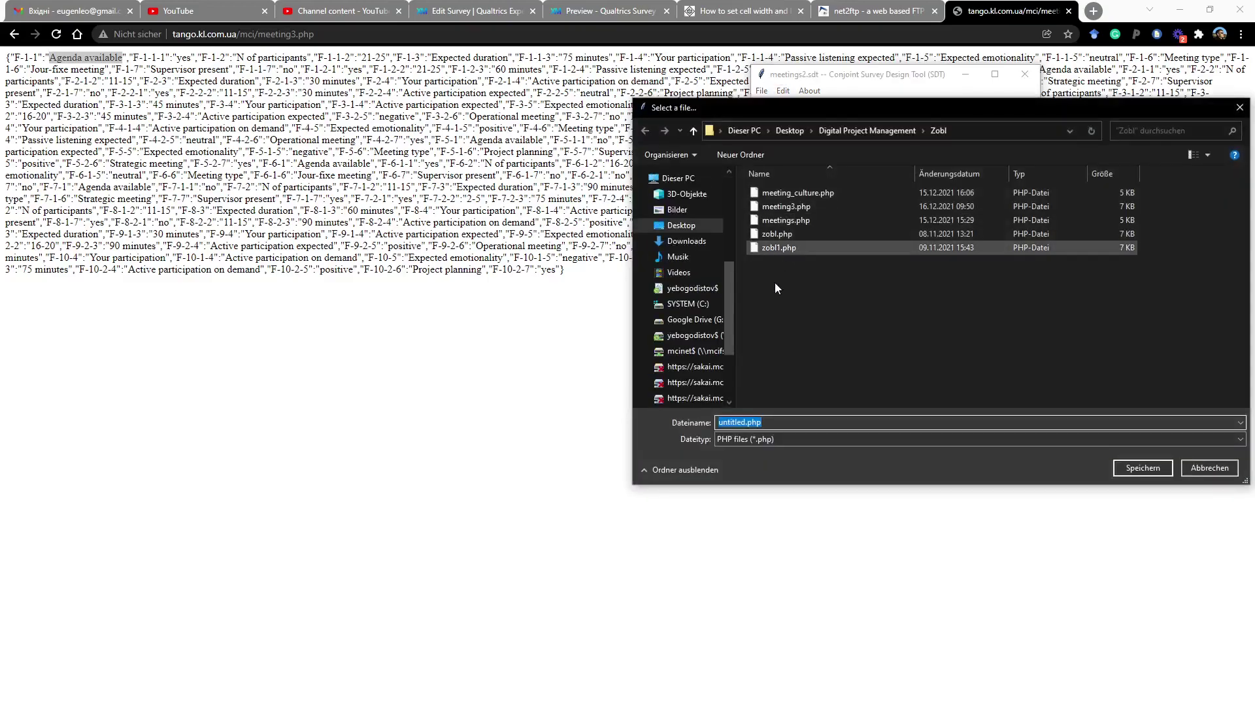
Step: Save the export over the existing meeting3.php in the Zobl folder
left_click(794, 208)
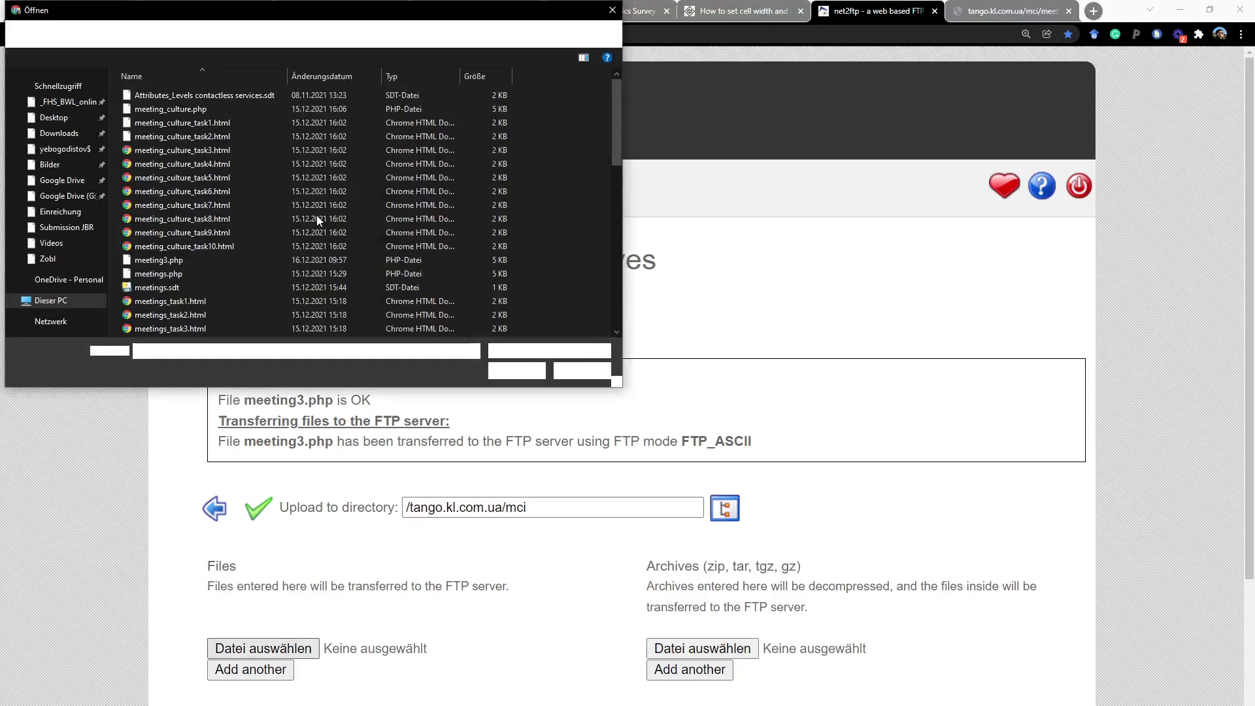
Step: Upload the regenerated meeting3.php, replacing the old copy in /tango.kl.com.ua/mci
left_click(189, 260)
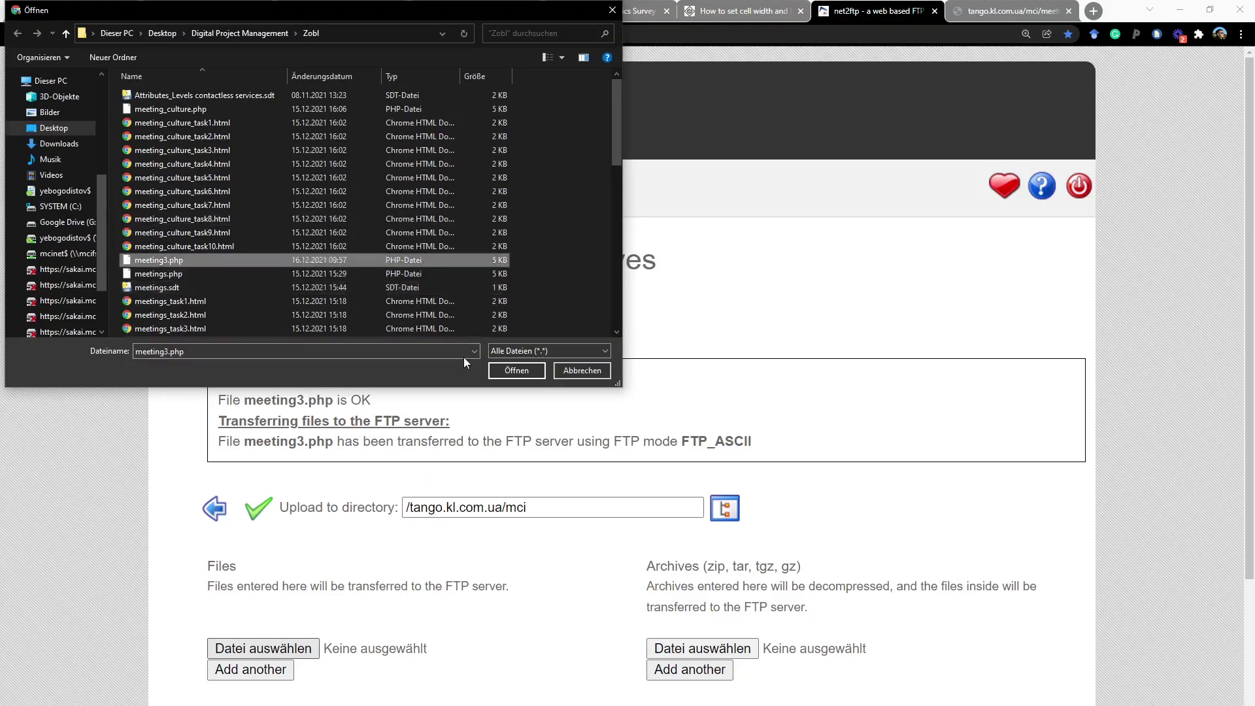
left_click(515, 370)
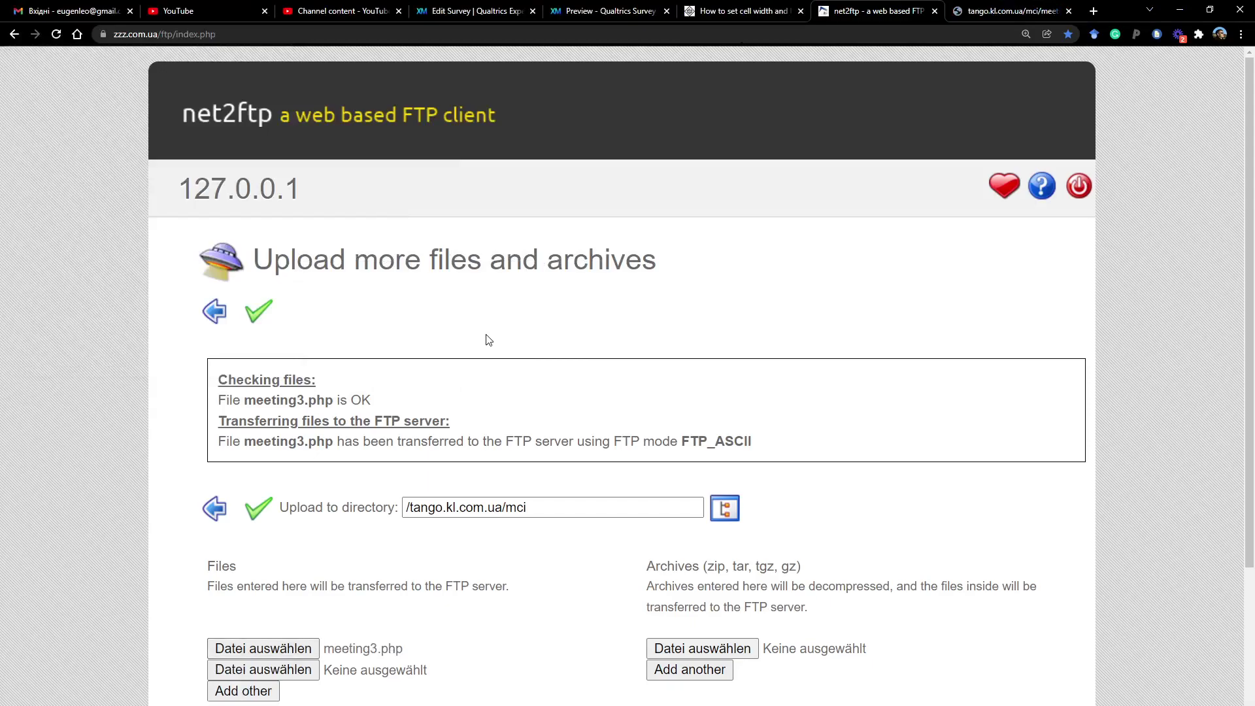
left_click(258, 508)
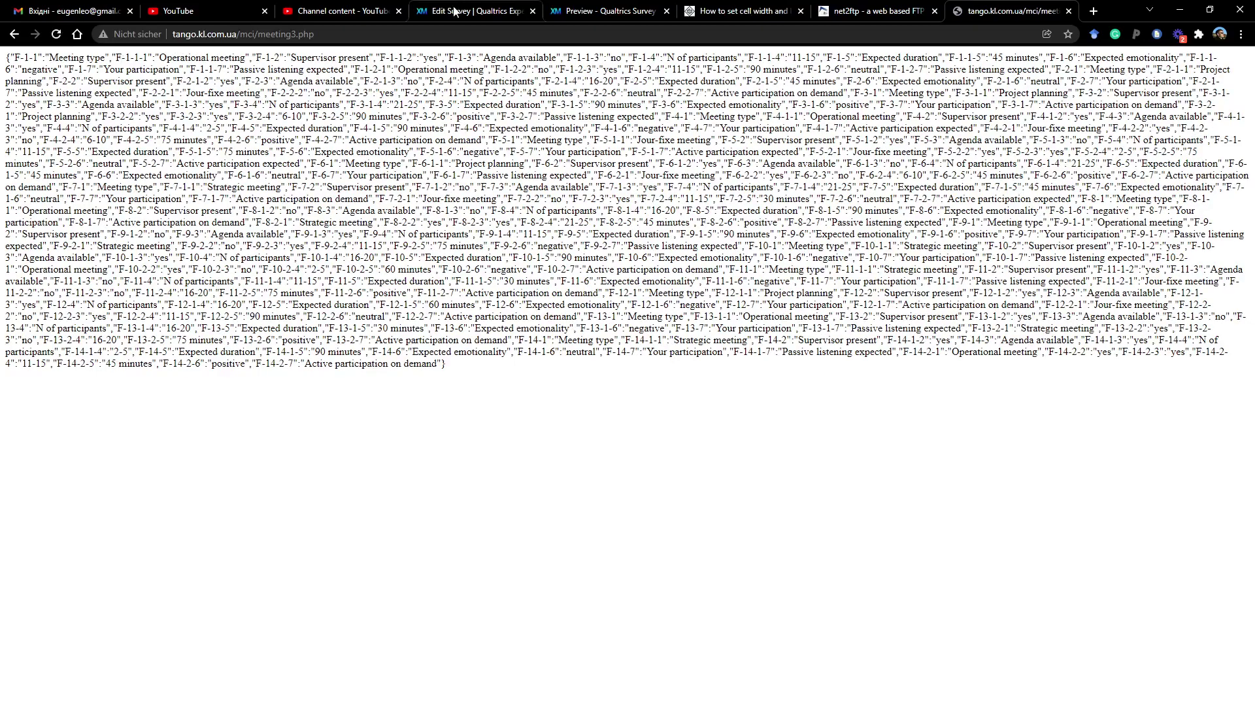
Step: Select the meeting3.php URL in the address bar to copy it
left_click(348, 36)
key("ctrl+c")
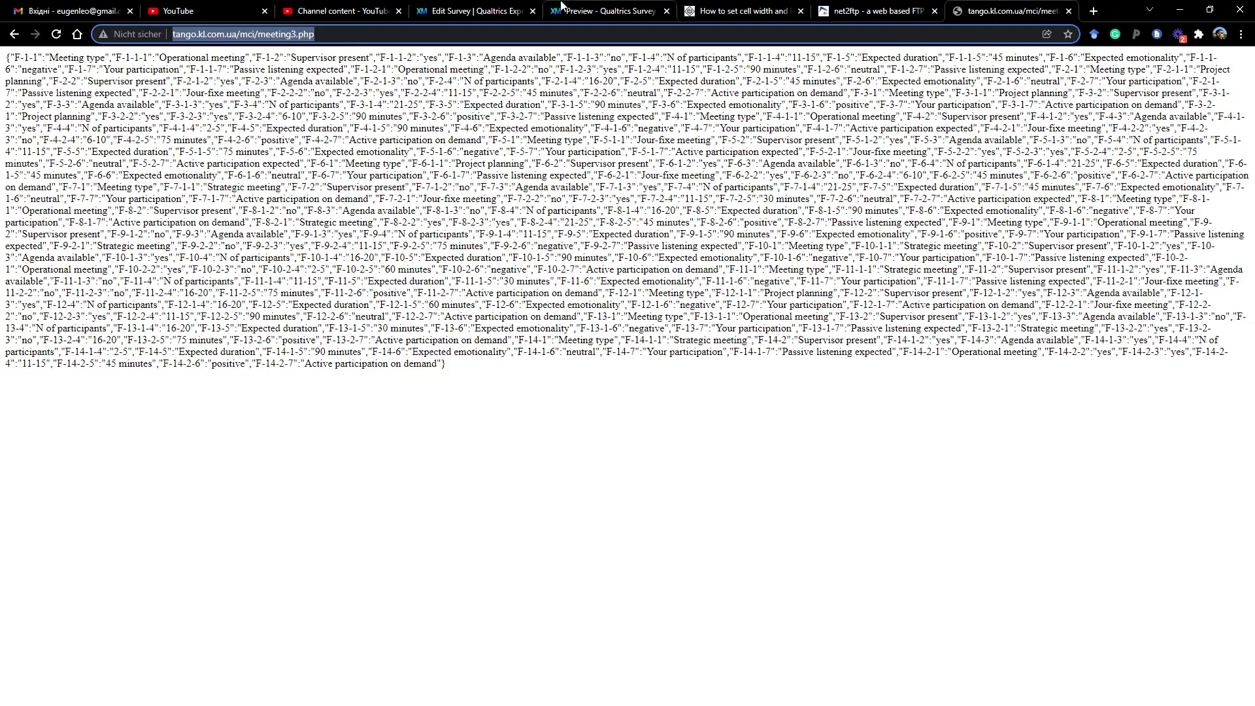
Step: Replace the Web Service URL with meeting3.php's address and add all 294 fields as embedded data
left_click(474, 12)
key("ctrl+a")
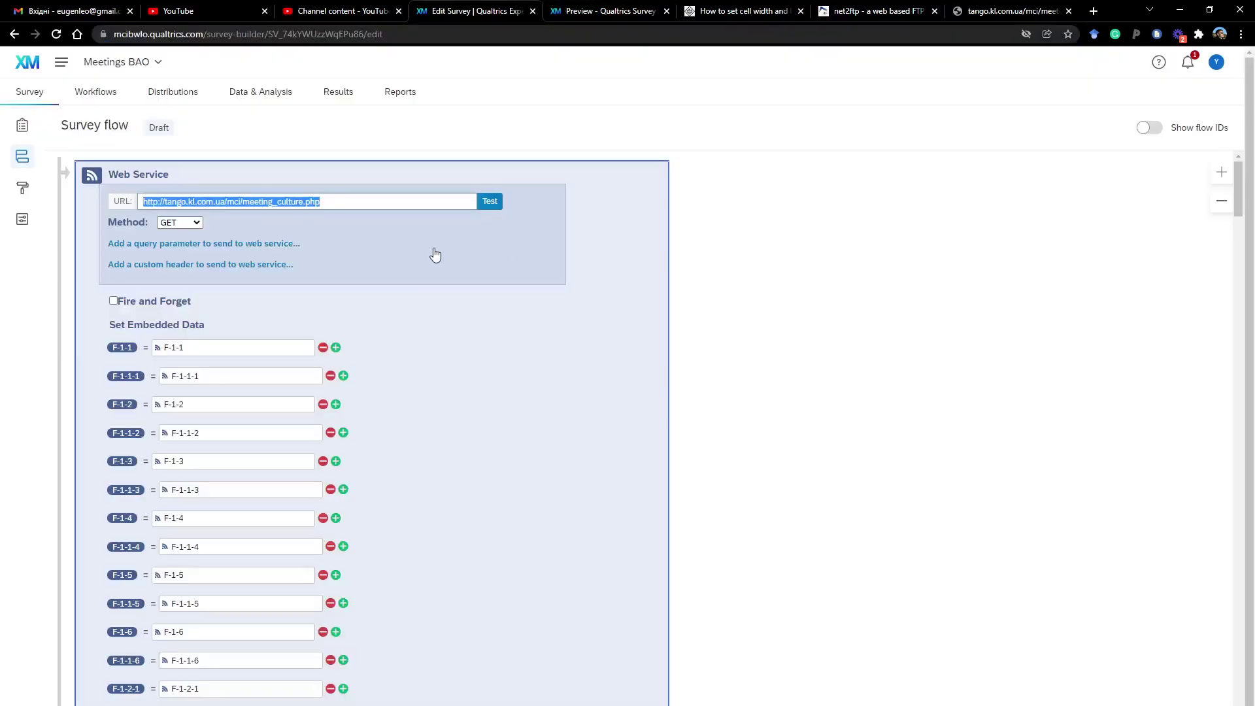
key("ctrl+v")
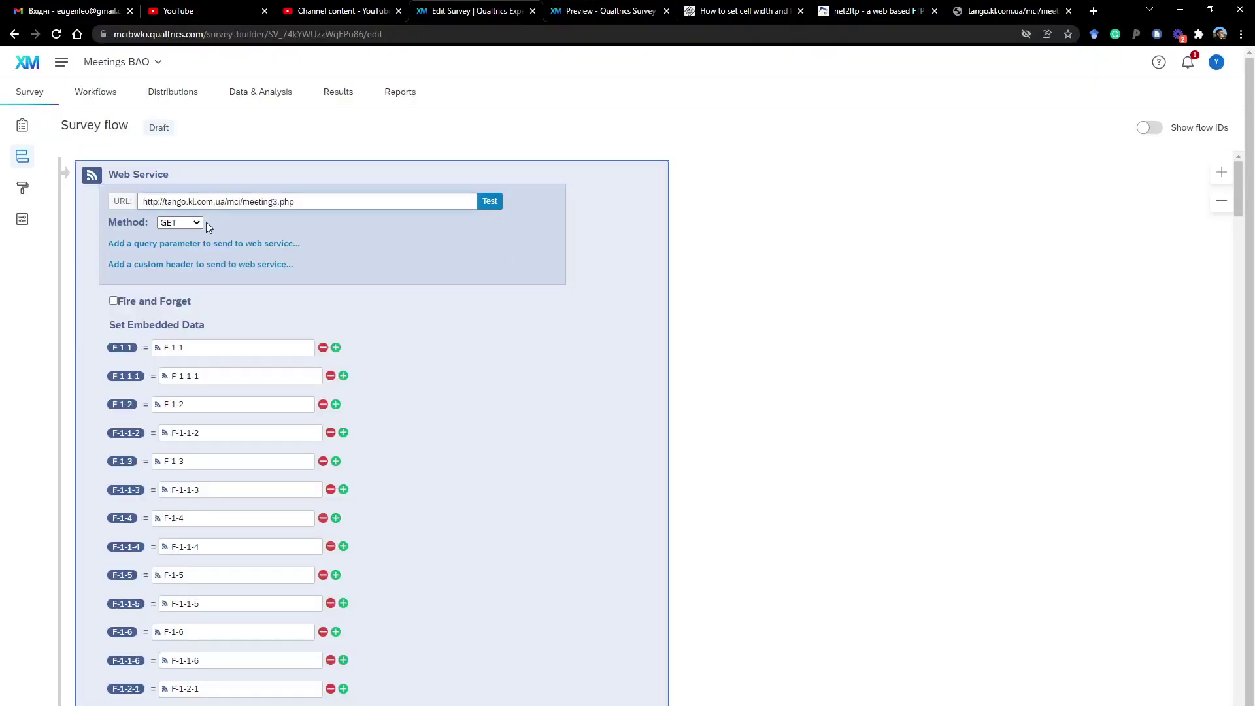
left_click(482, 201)
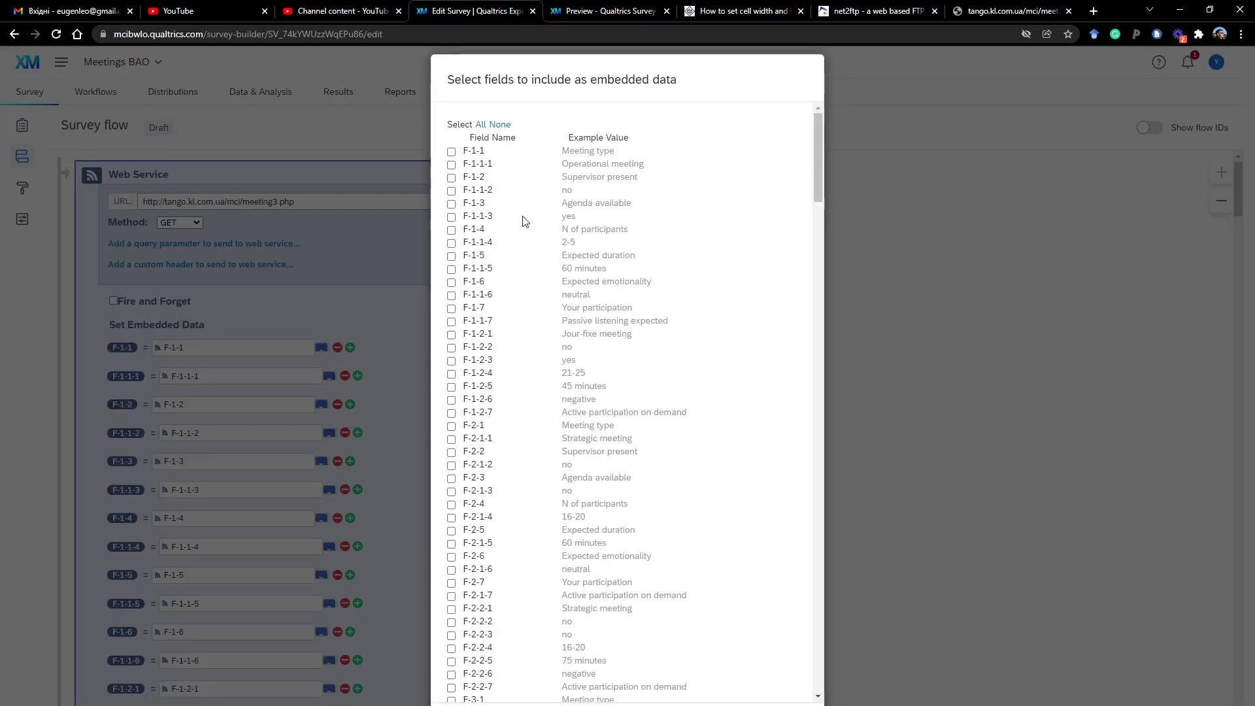
left_click(482, 125)
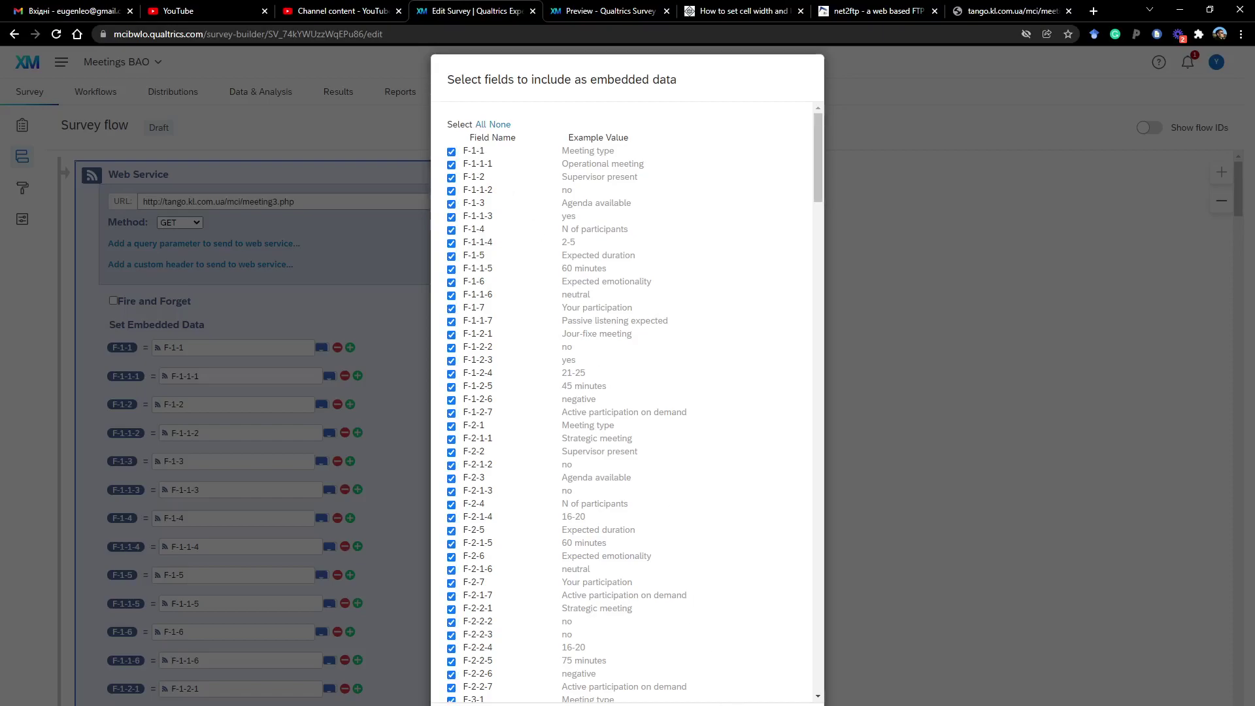
key("Return")
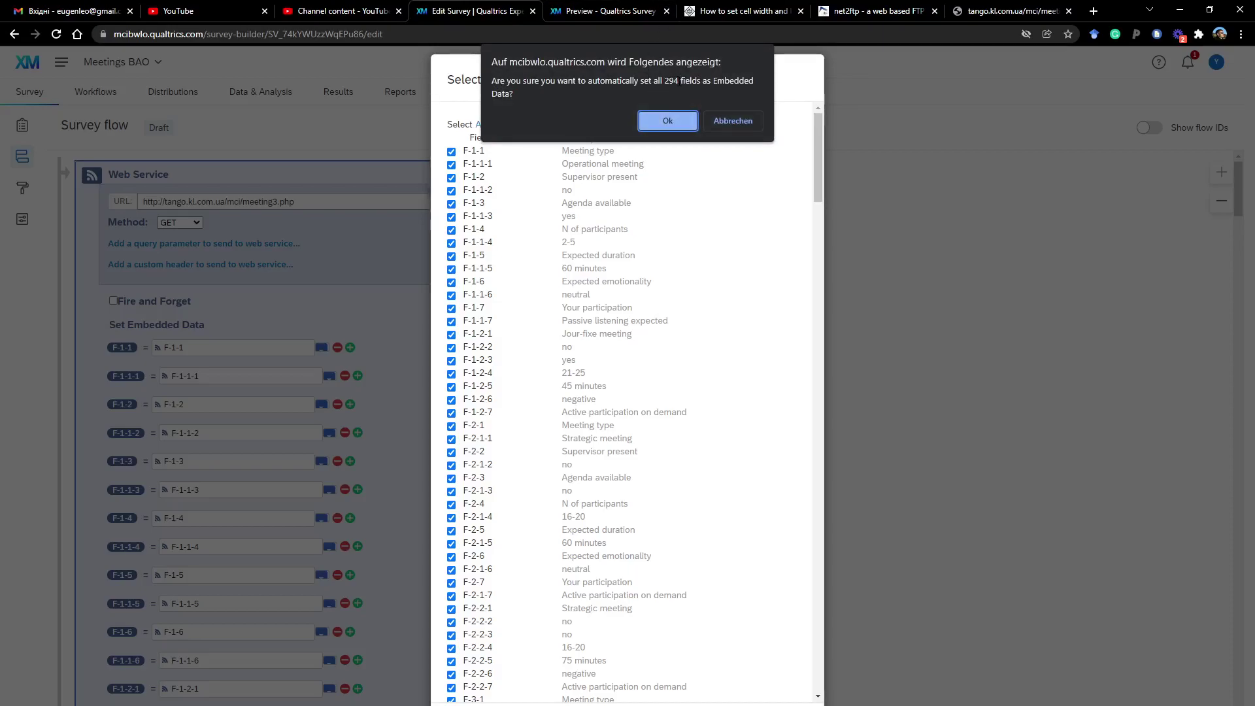
left_click(677, 121)
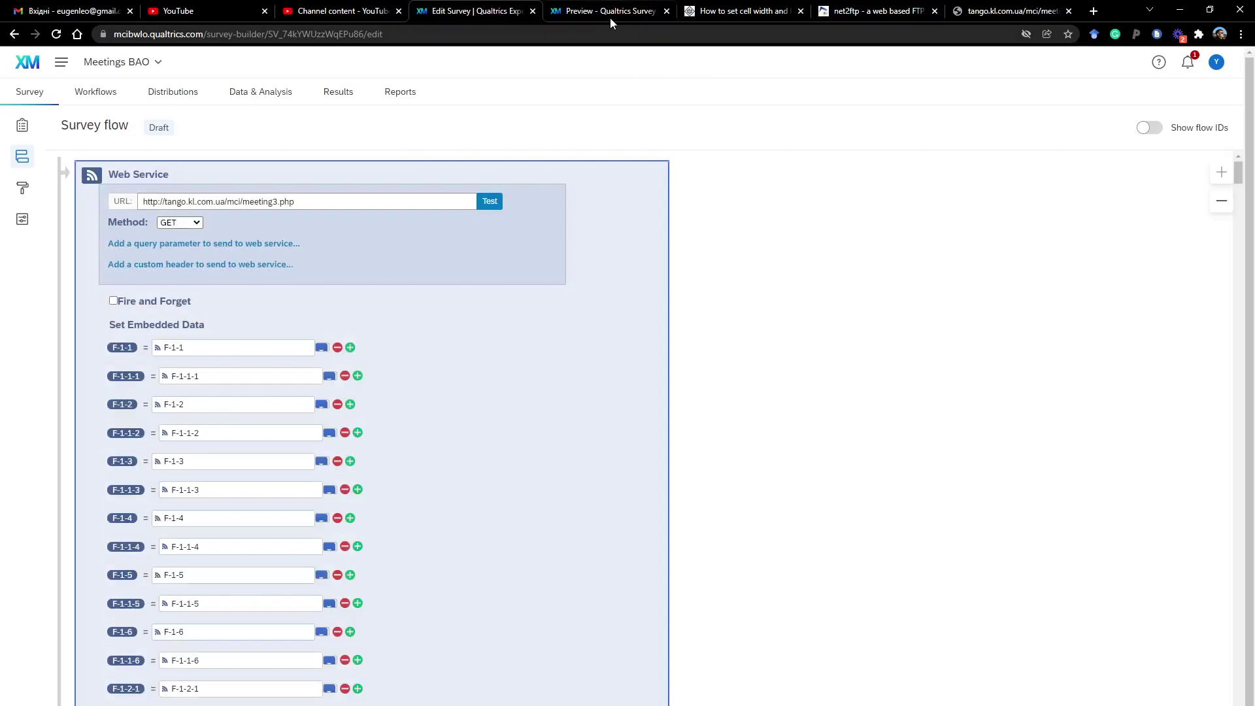
left_click(609, 16)
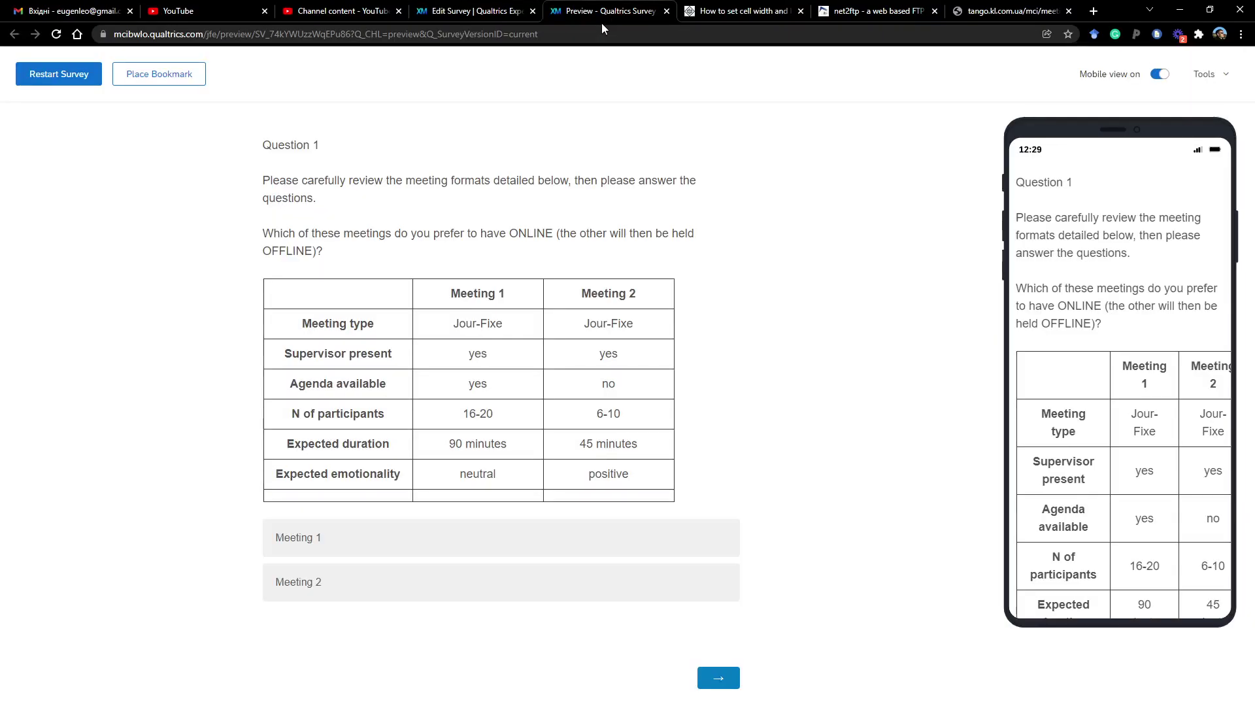
left_click(88, 74)
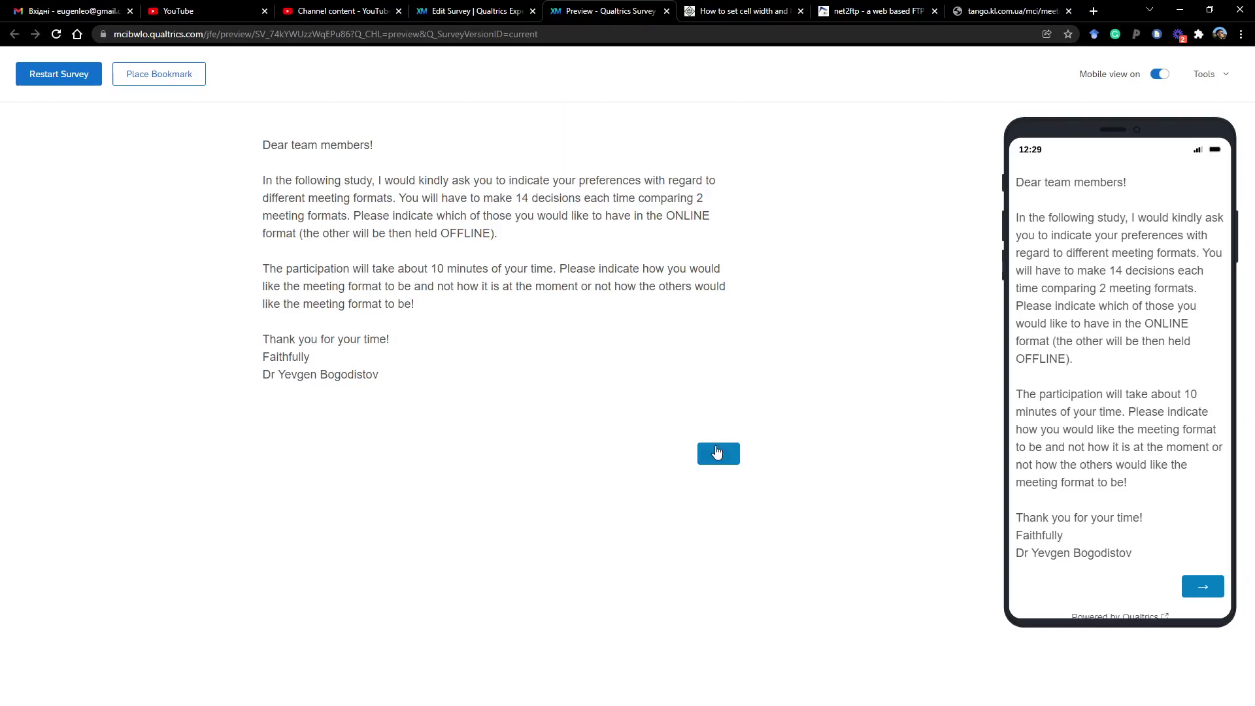
left_click(718, 454)
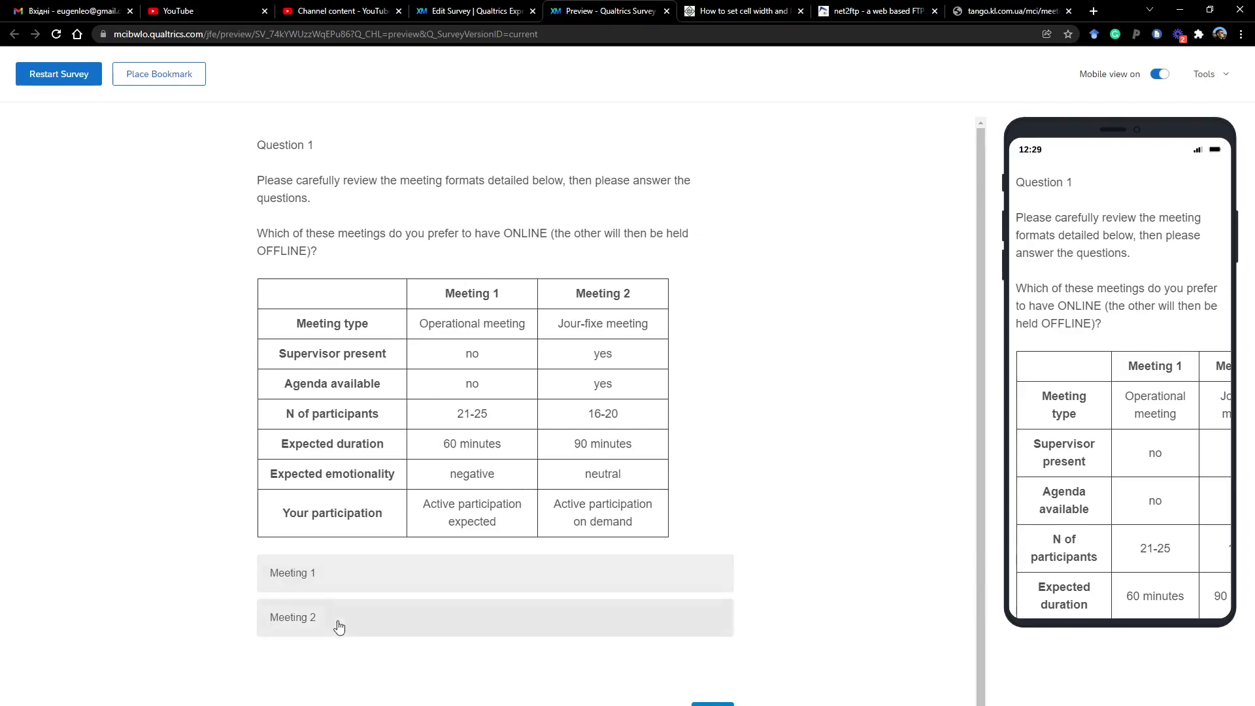
left_click(475, 13)
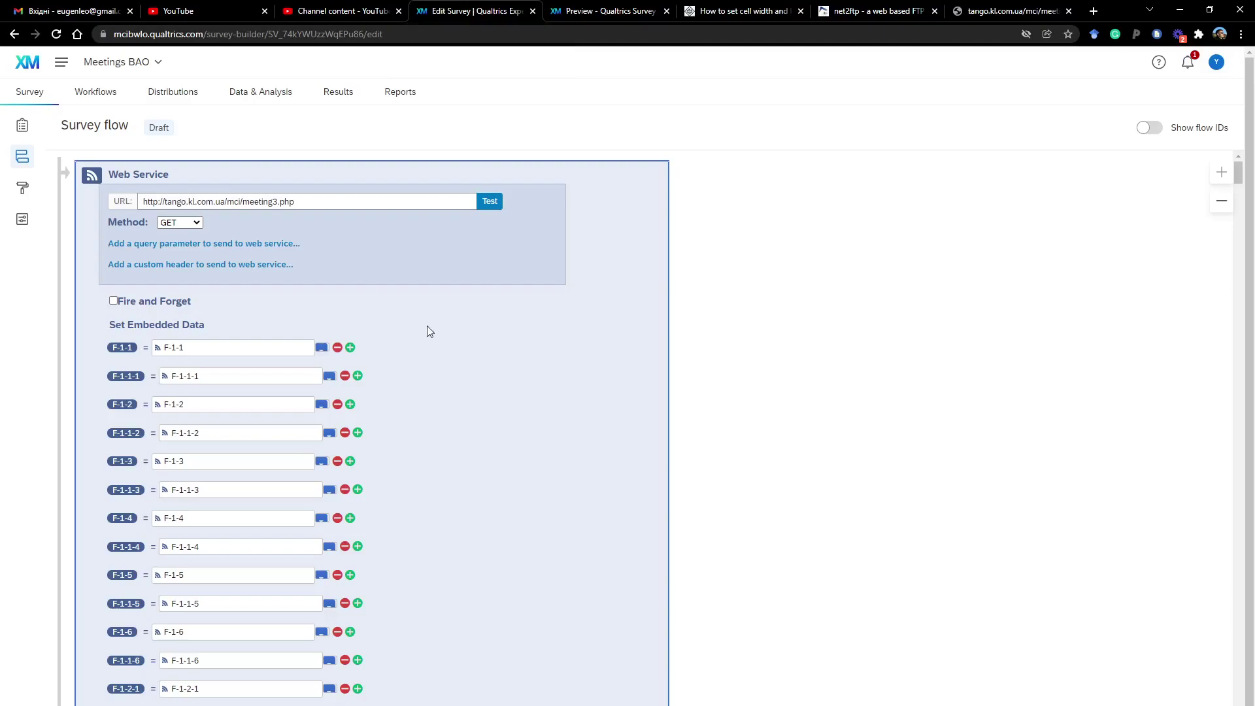
Step: In Q2, append '- online' to both choices: Meeting 1 - online and Meeting 2 - online
left_click(22, 125)
scroll(577, 392, "down", 2)
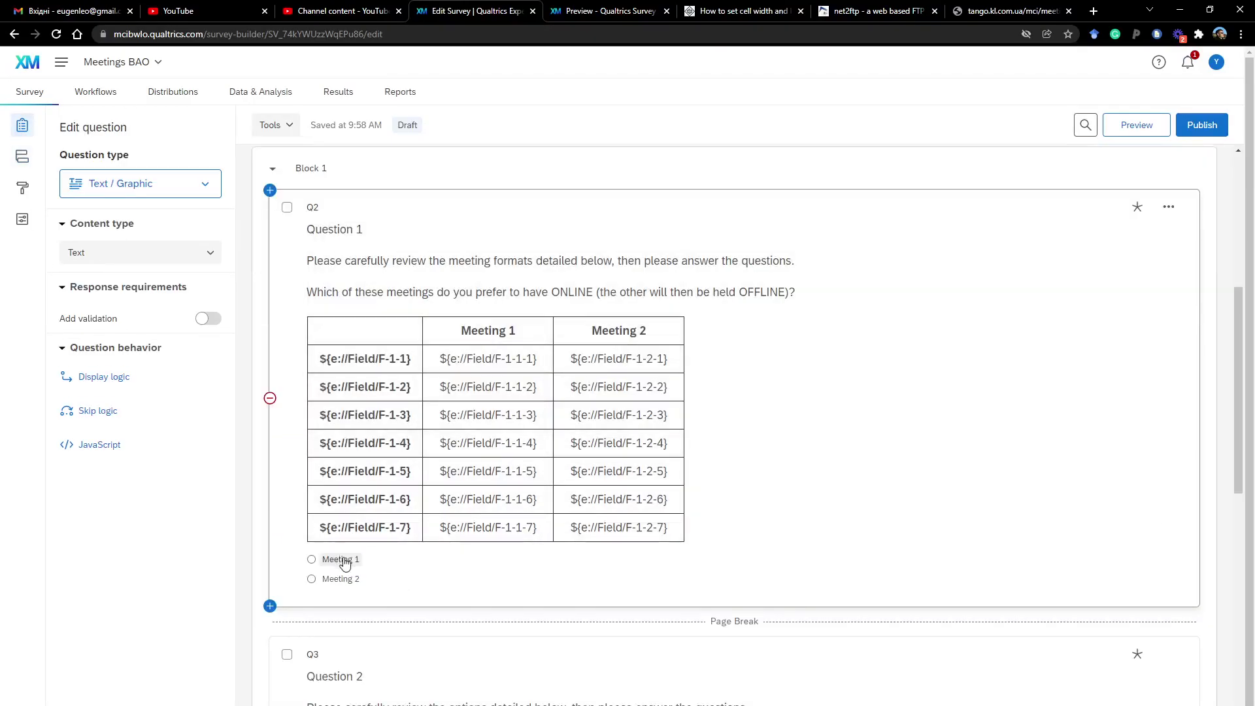
left_click(359, 559)
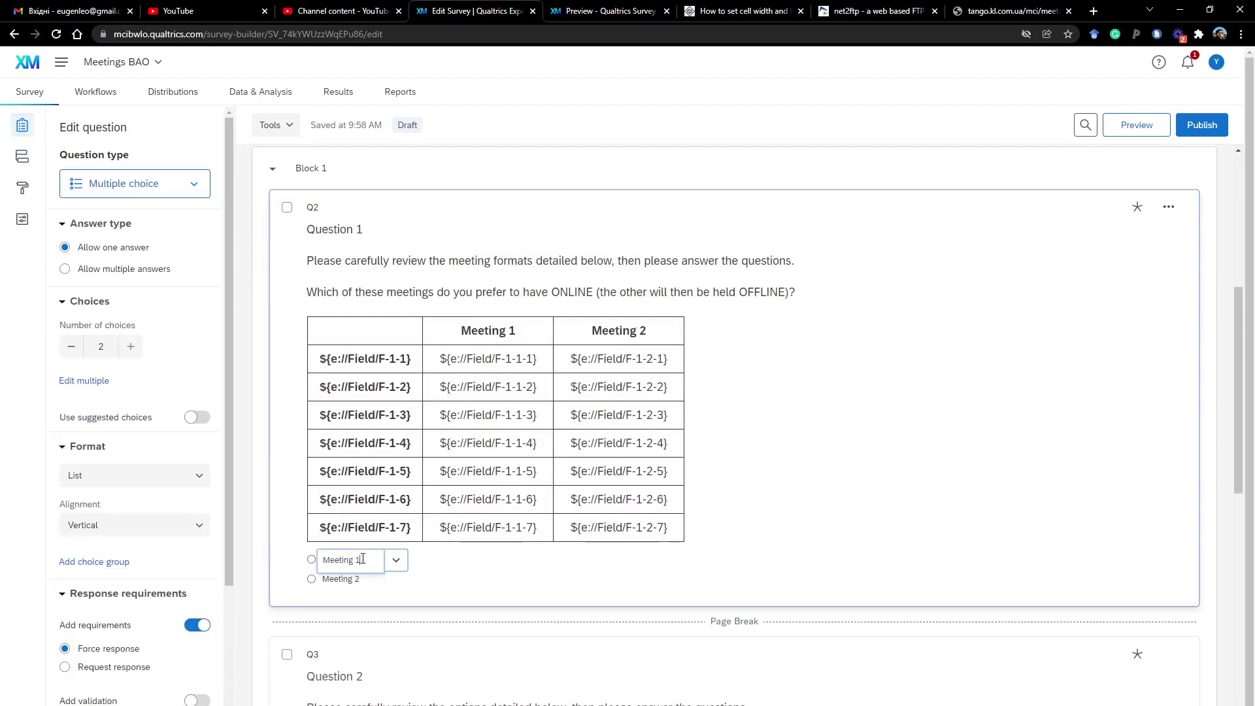
type("online")
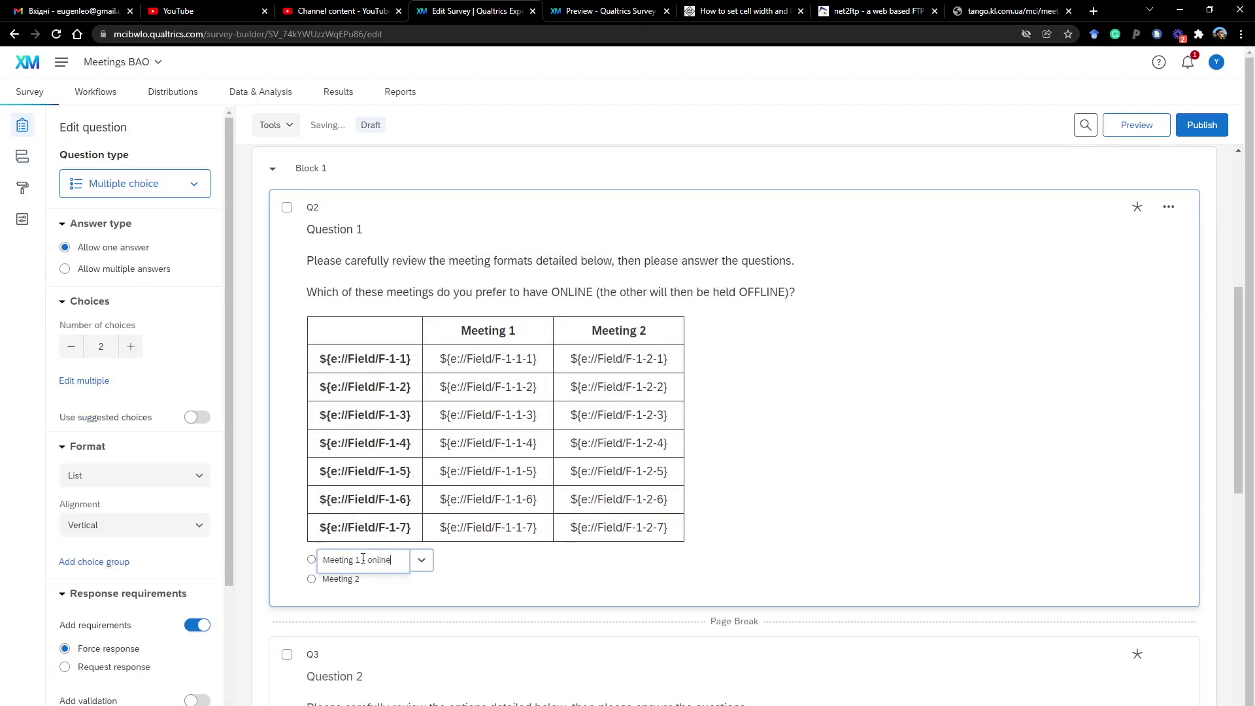
left_click(363, 580)
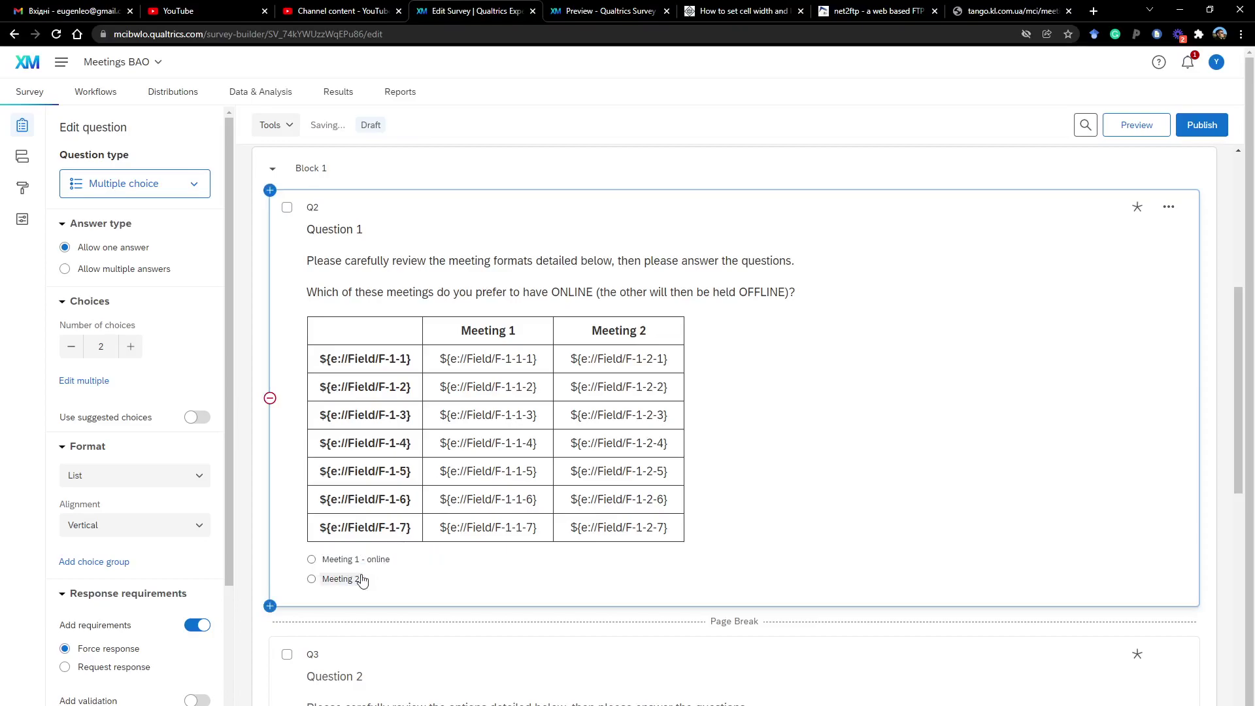
left_click(362, 579)
type("- online")
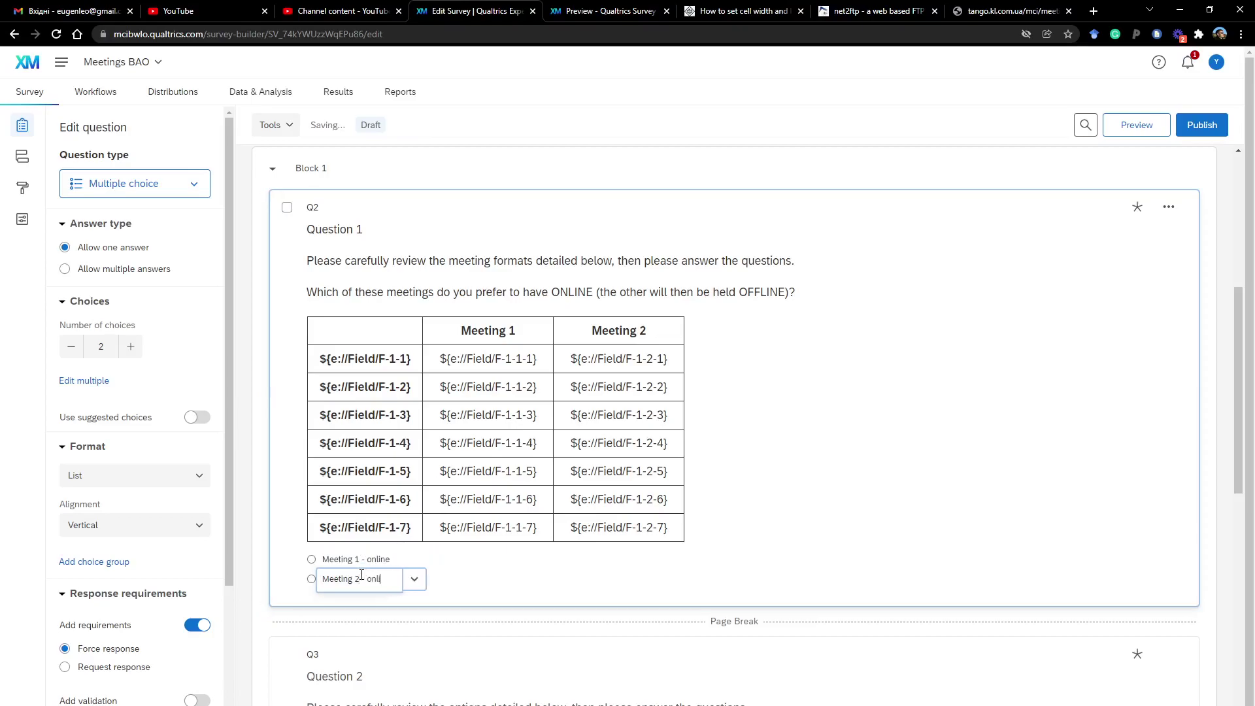
left_click(507, 571)
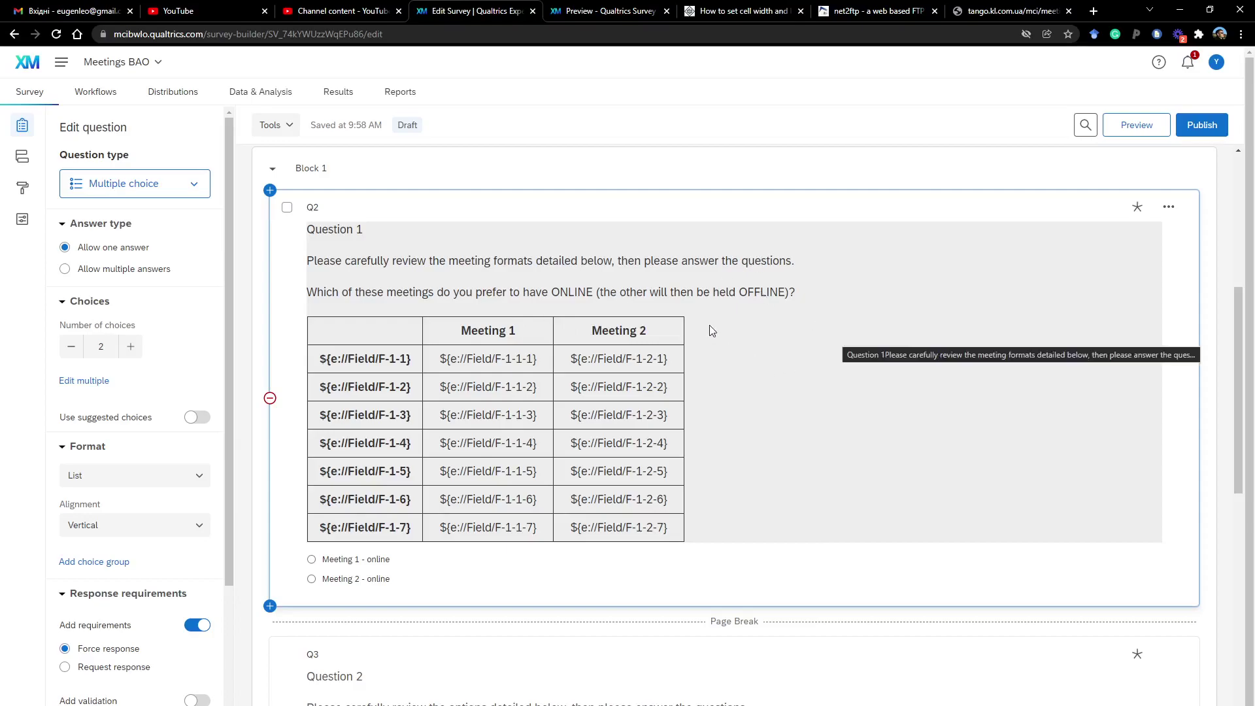
scroll(725, 457, "down", 1)
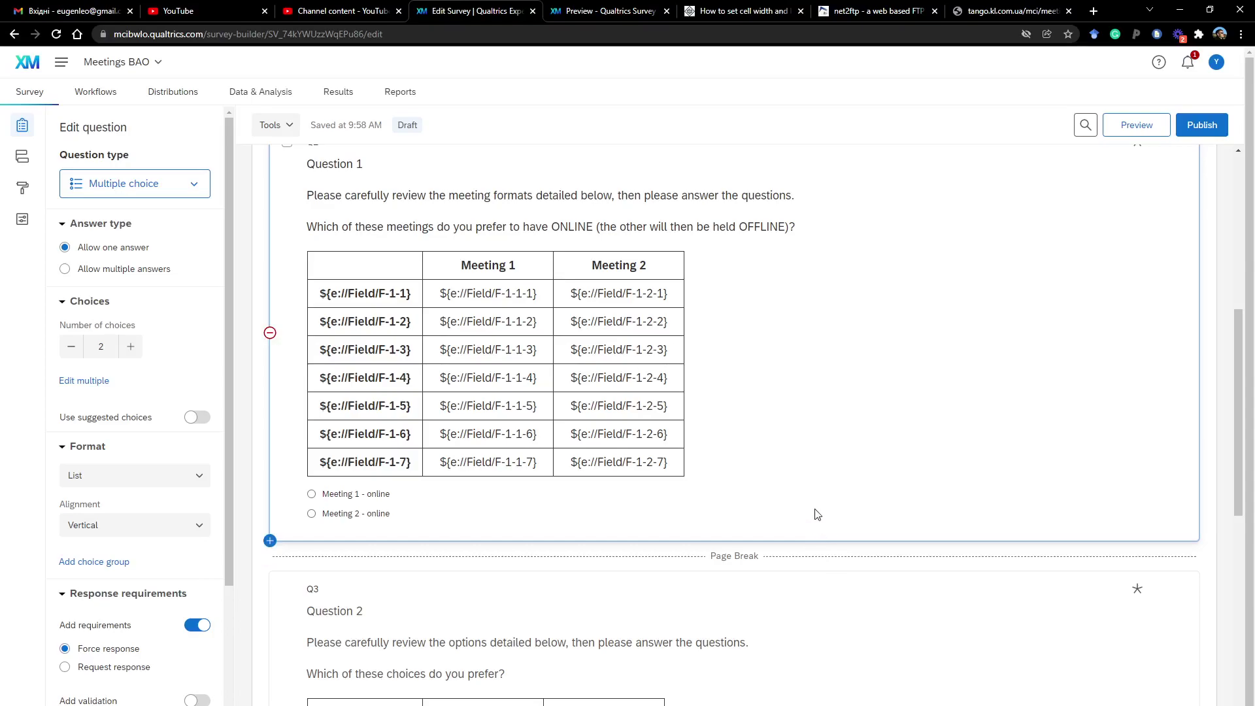
scroll(814, 508, "down", 1)
scroll(814, 508, "up", 5)
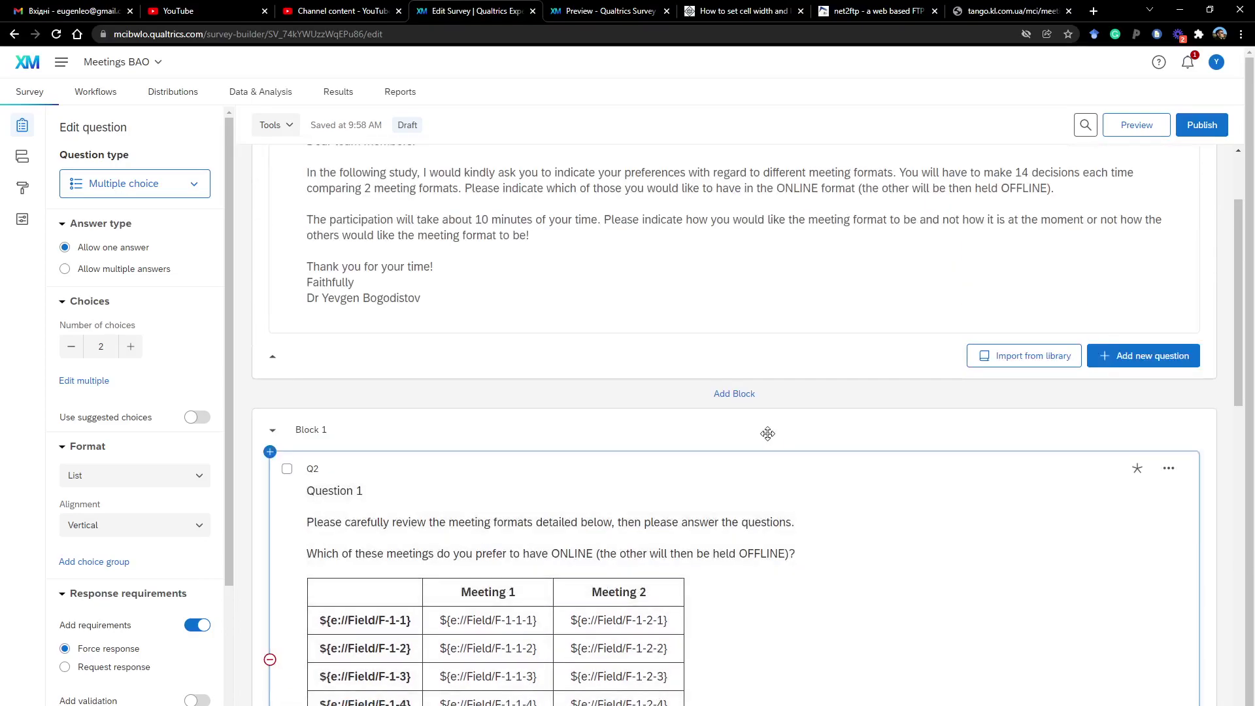
Step: Add a new block with a multiple-choice question 'Which department do you work at'
left_click(746, 395)
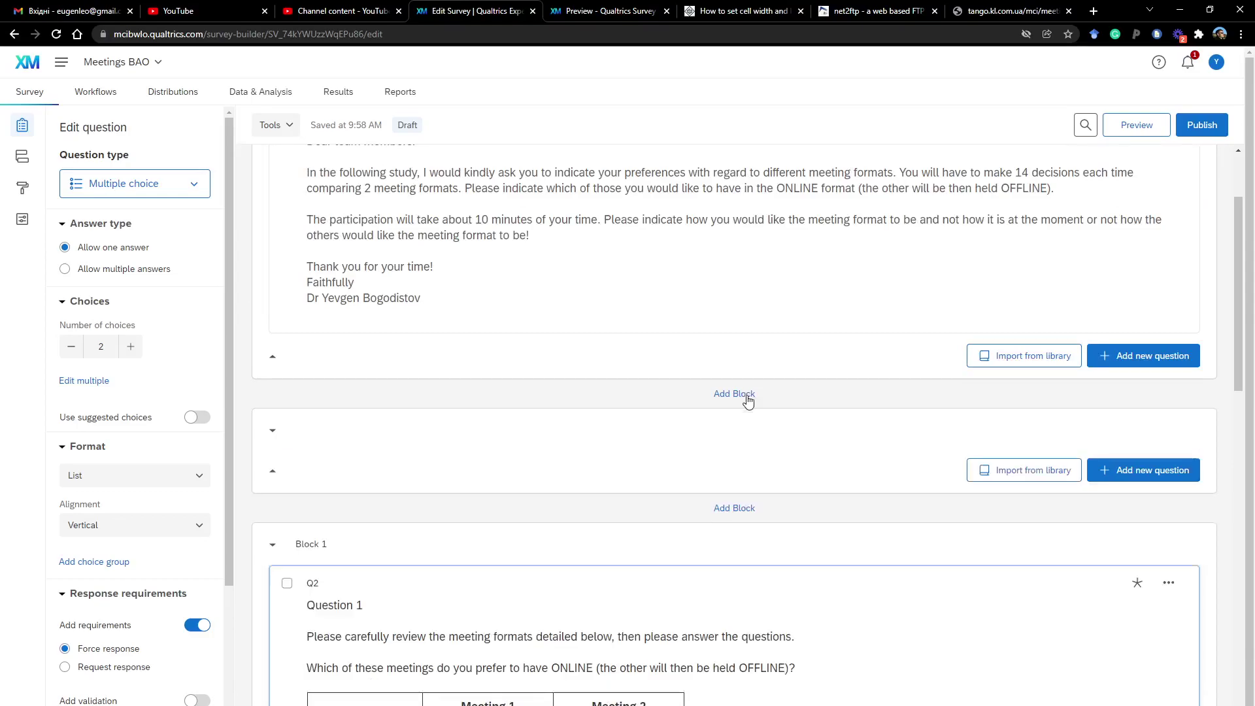
left_click(1162, 479)
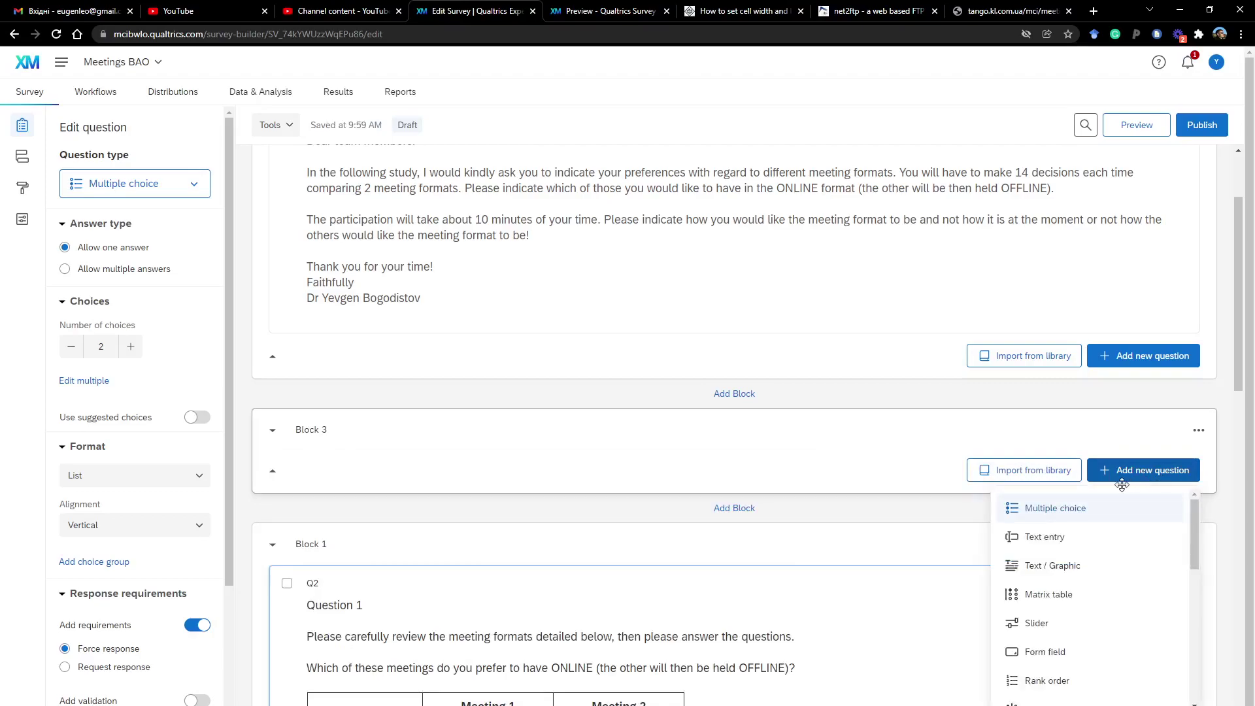
left_click(1056, 508)
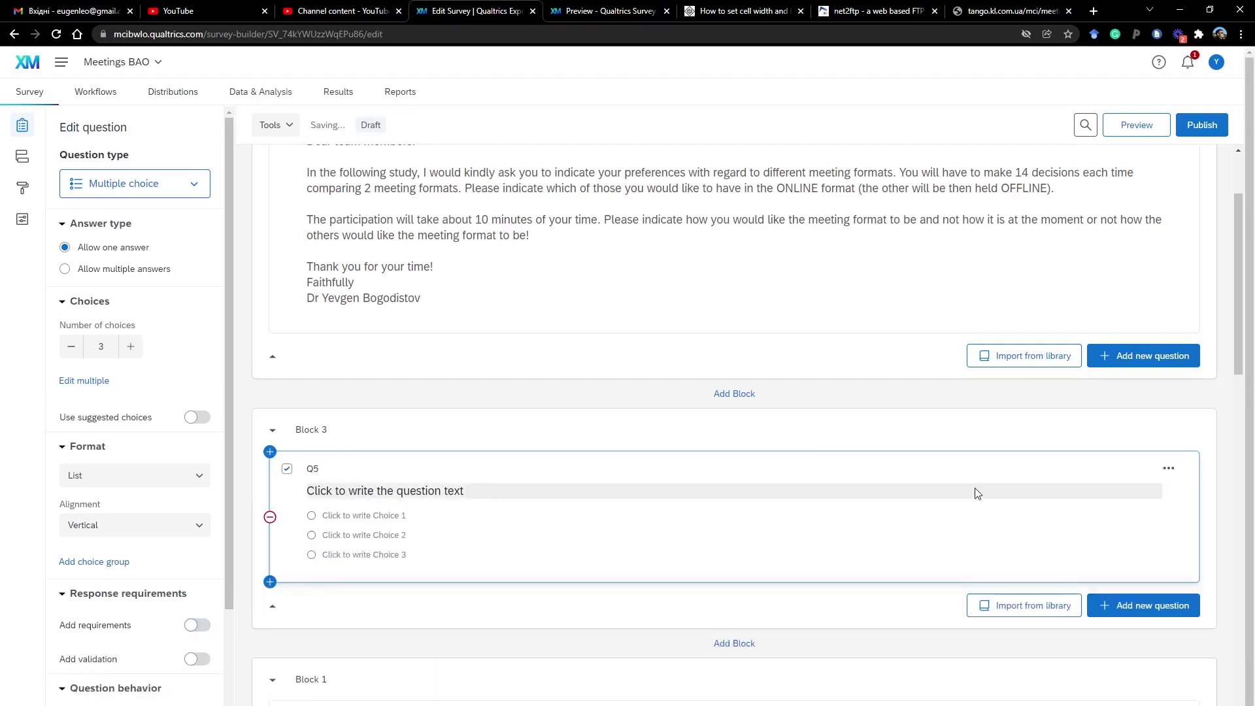
left_click(416, 492)
type("Which")
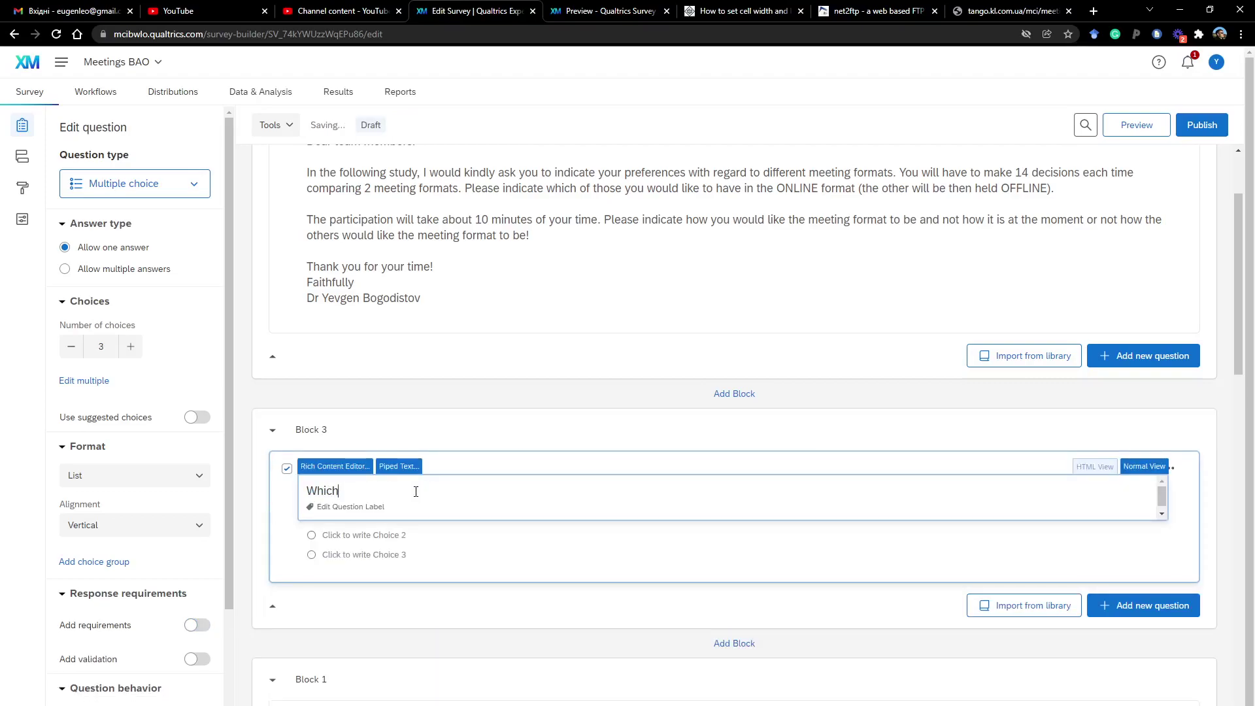
type(" department do you work at")
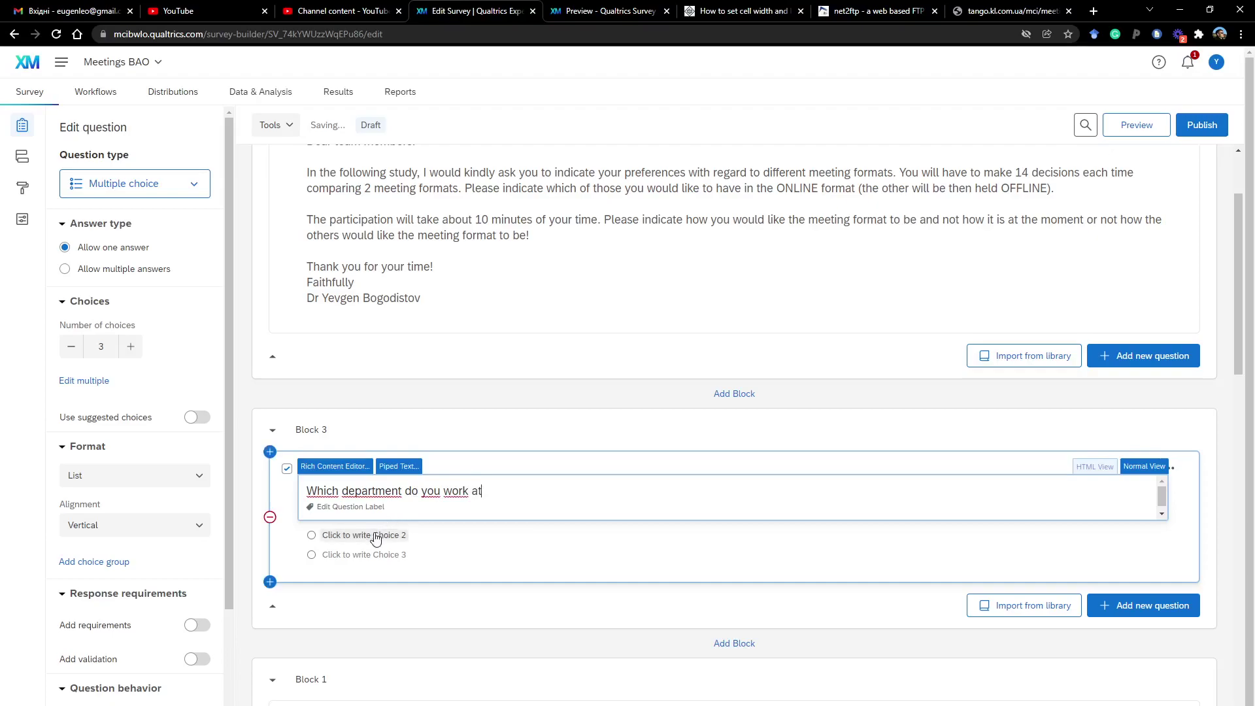
left_click(436, 535)
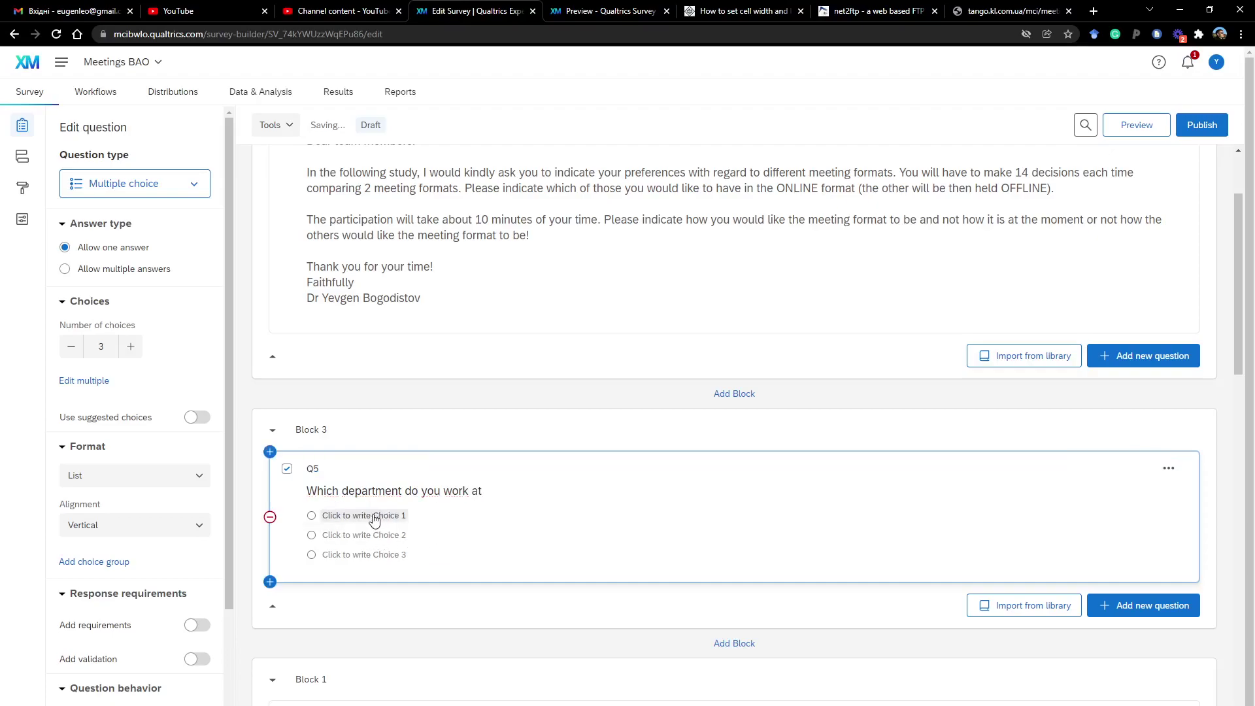
Step: Enter the choices Business Administration Online and MarketingDepartment
left_click(375, 515)
type("B")
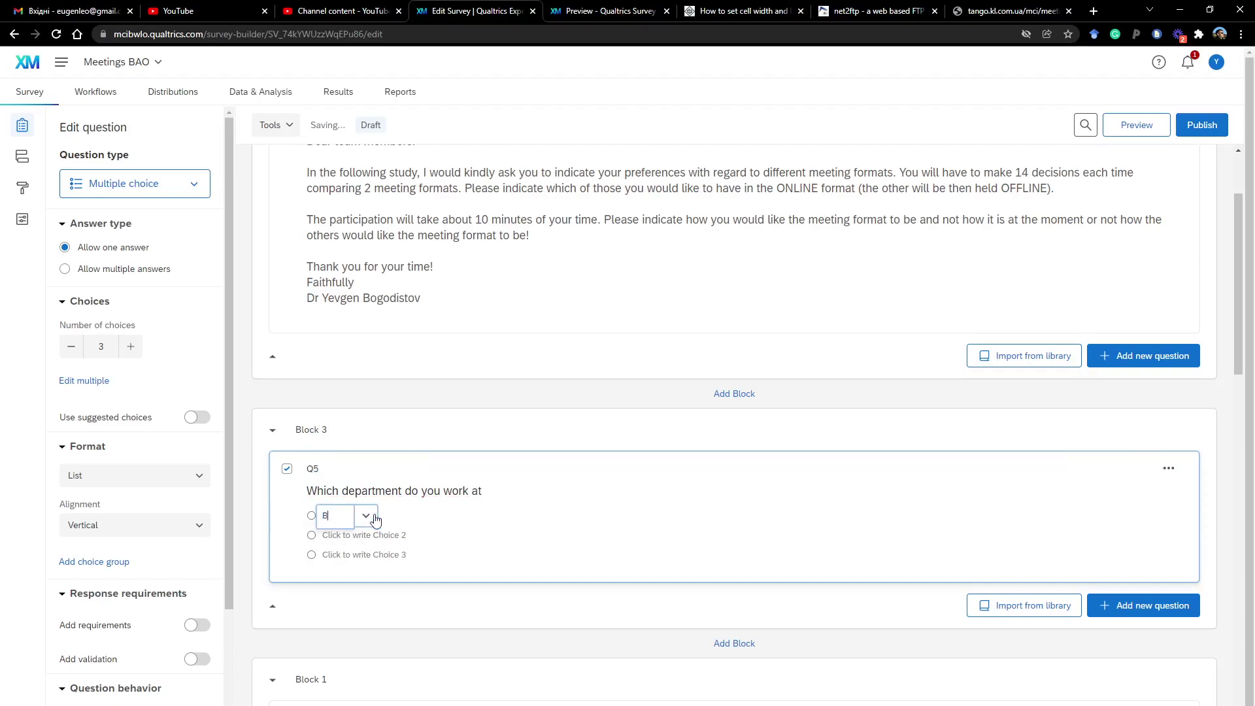
type("usiness Administratio")
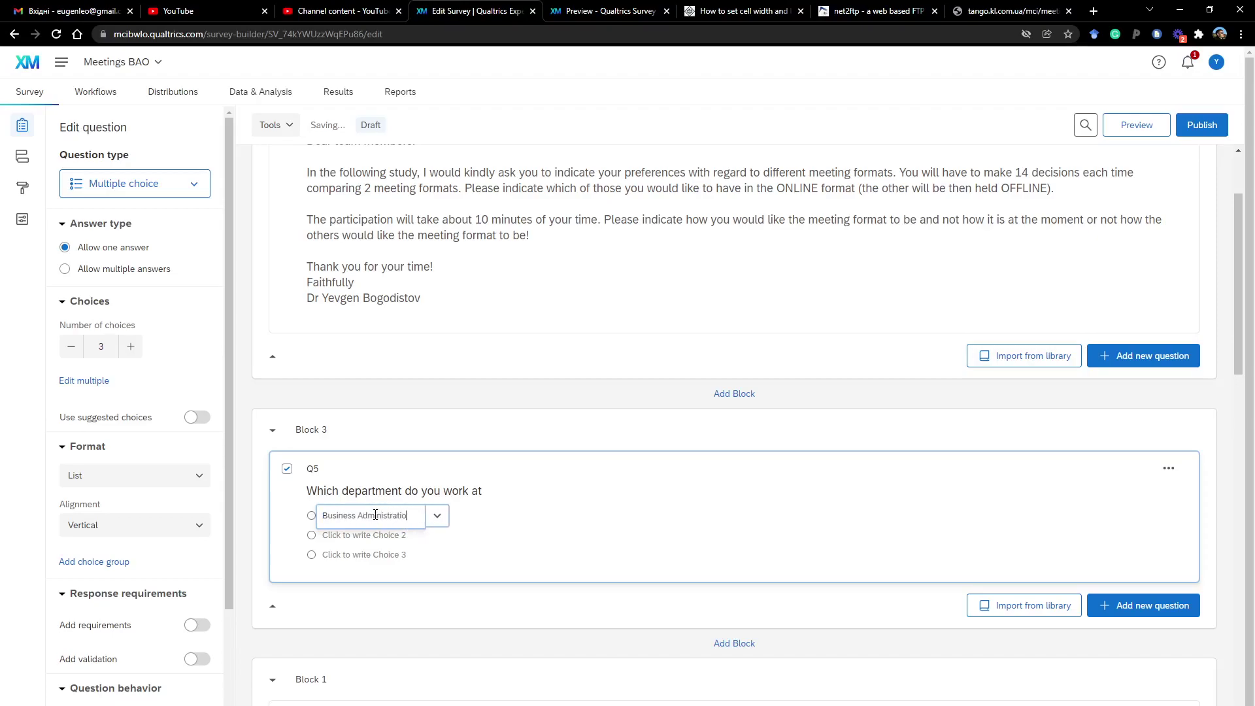
type("n Online")
left_click(381, 536)
type("M")
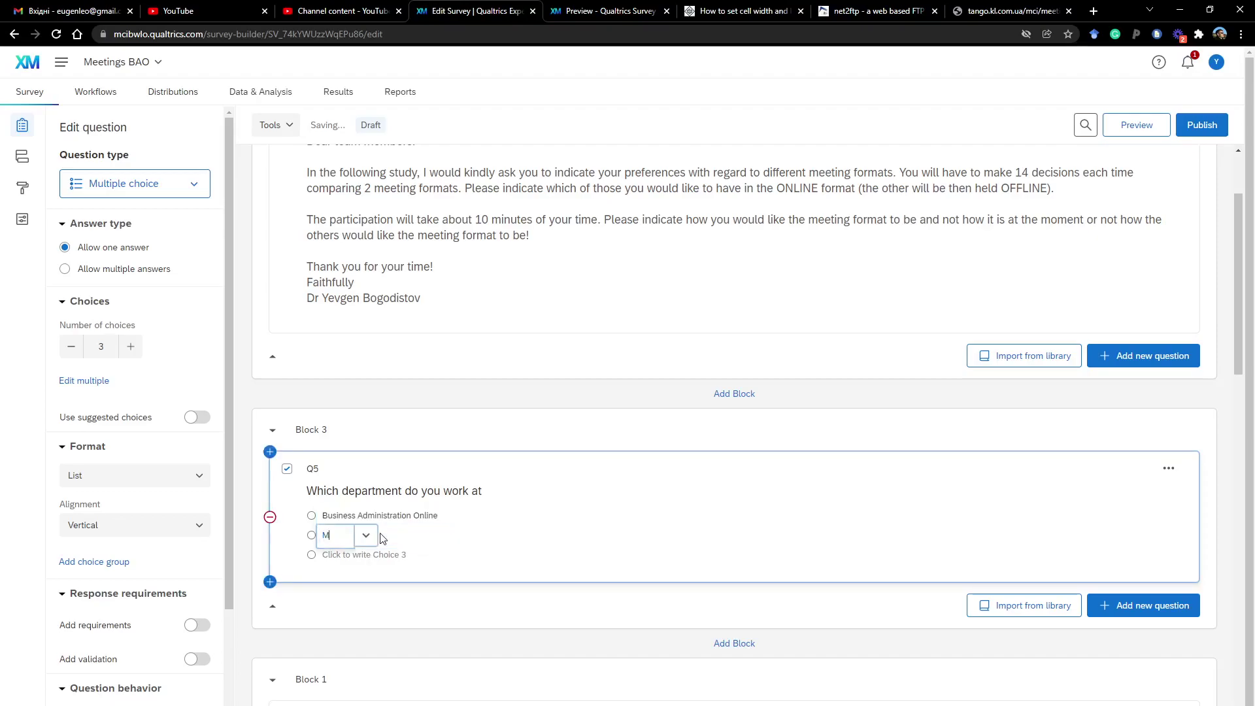
type("arktetin")
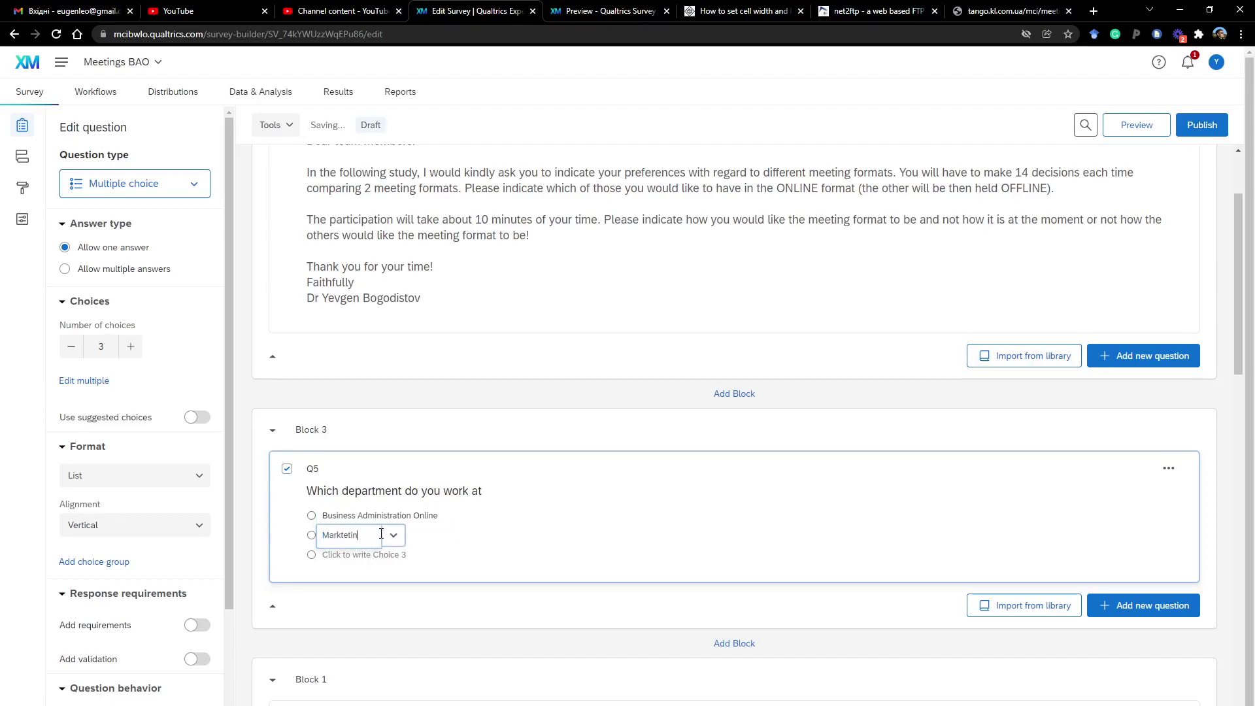
type("g")
key("BackSpace")
type("de")
key("BackSpace")
key("BackSpace")
type("Department")
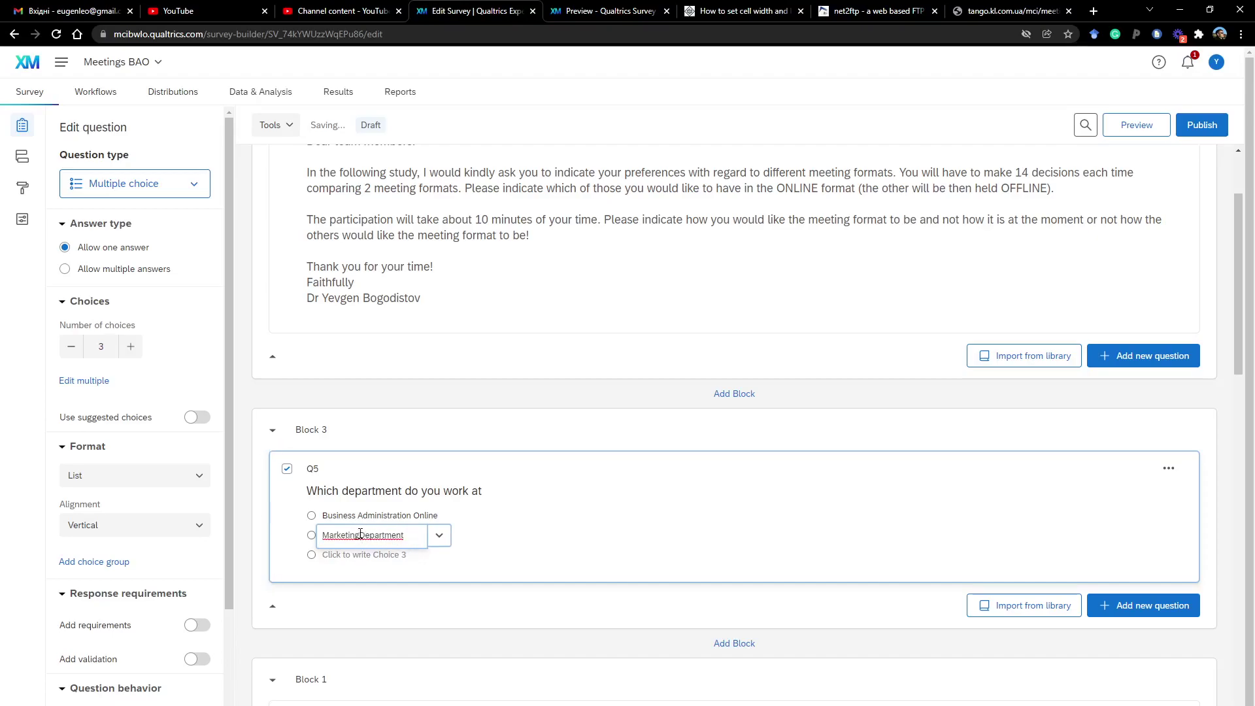
Step: Correct the second choice to 'Marketing Department' and add a third choice, 'IT Services'
left_click_drag(405, 535, 361, 535)
key("BackSpace")
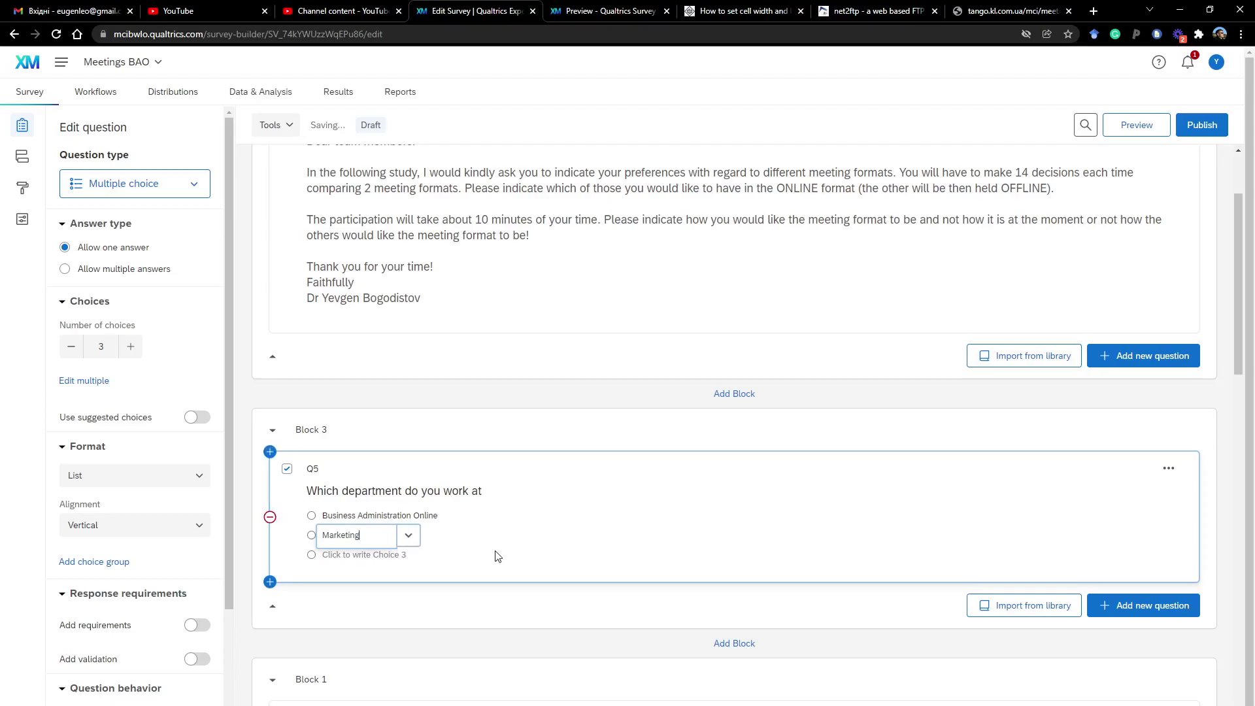
type("Department")
left_click(369, 566)
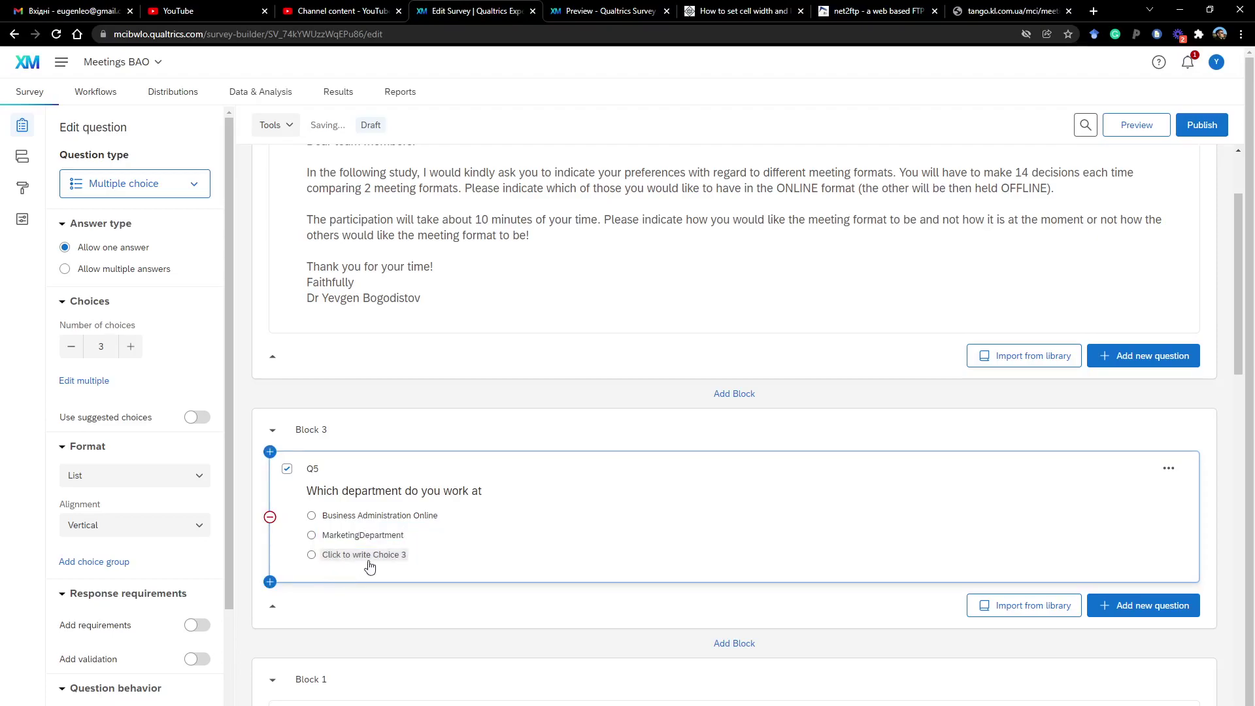
left_click(369, 562)
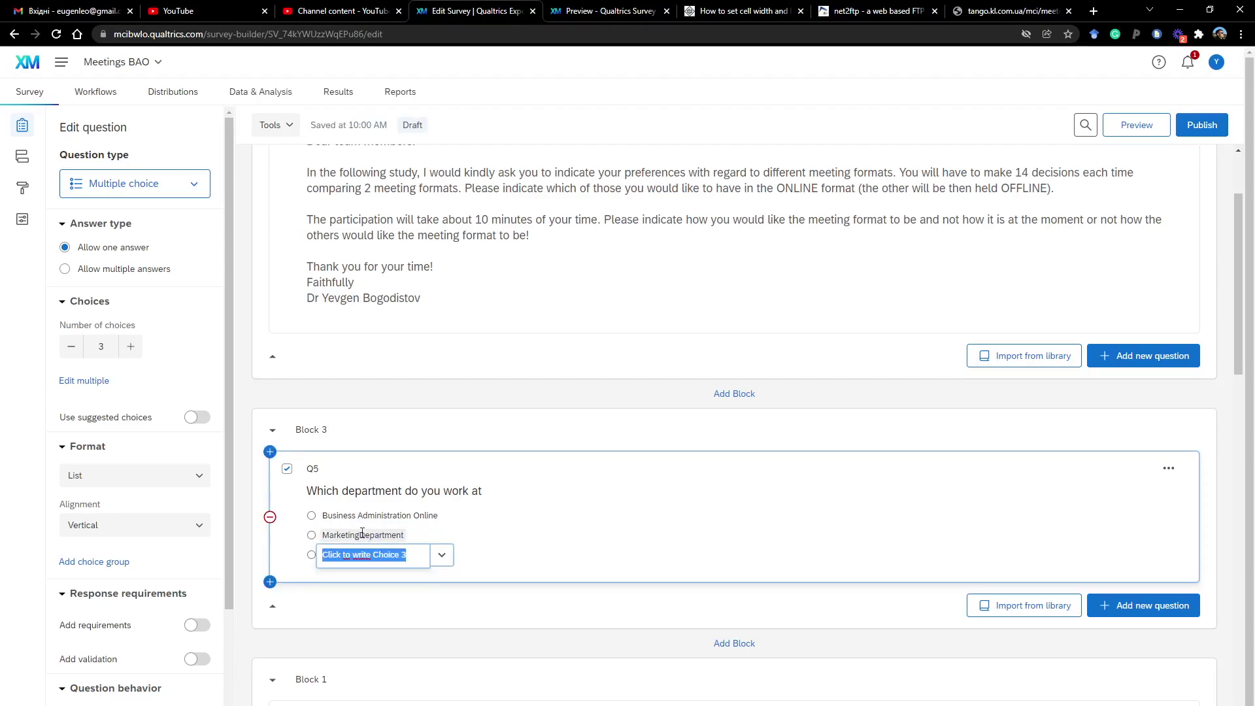
left_click(361, 535)
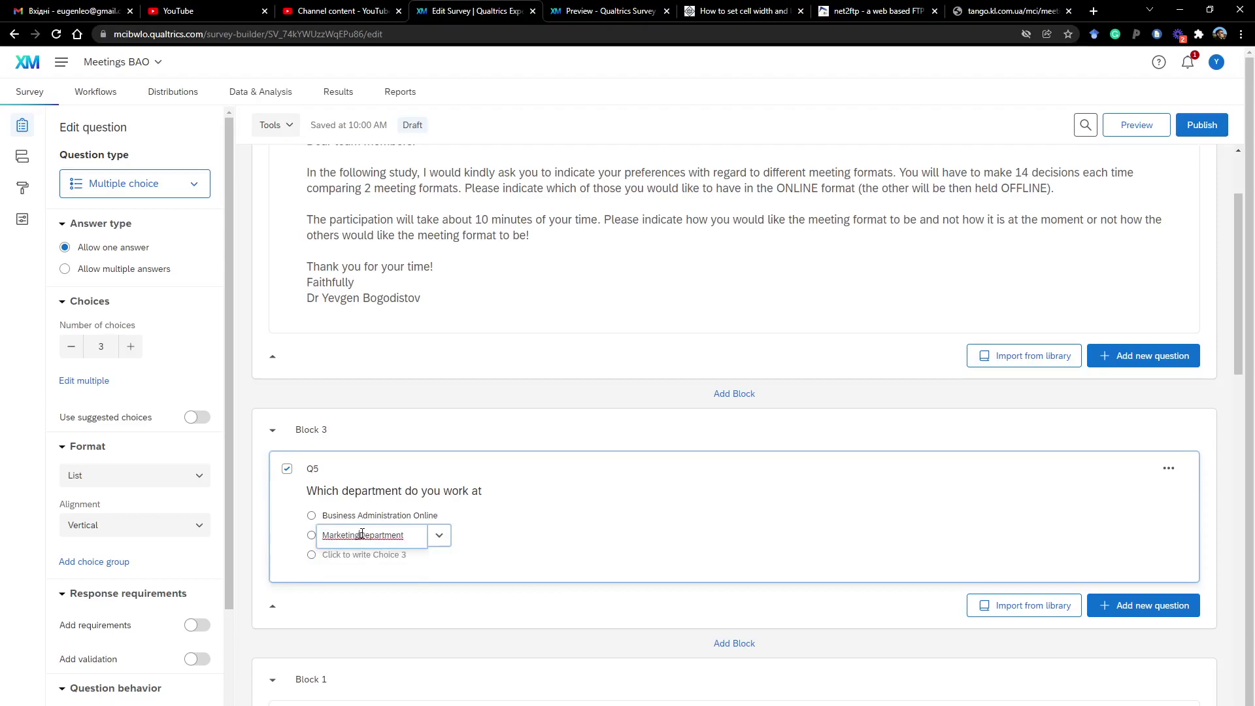
left_click(361, 534)
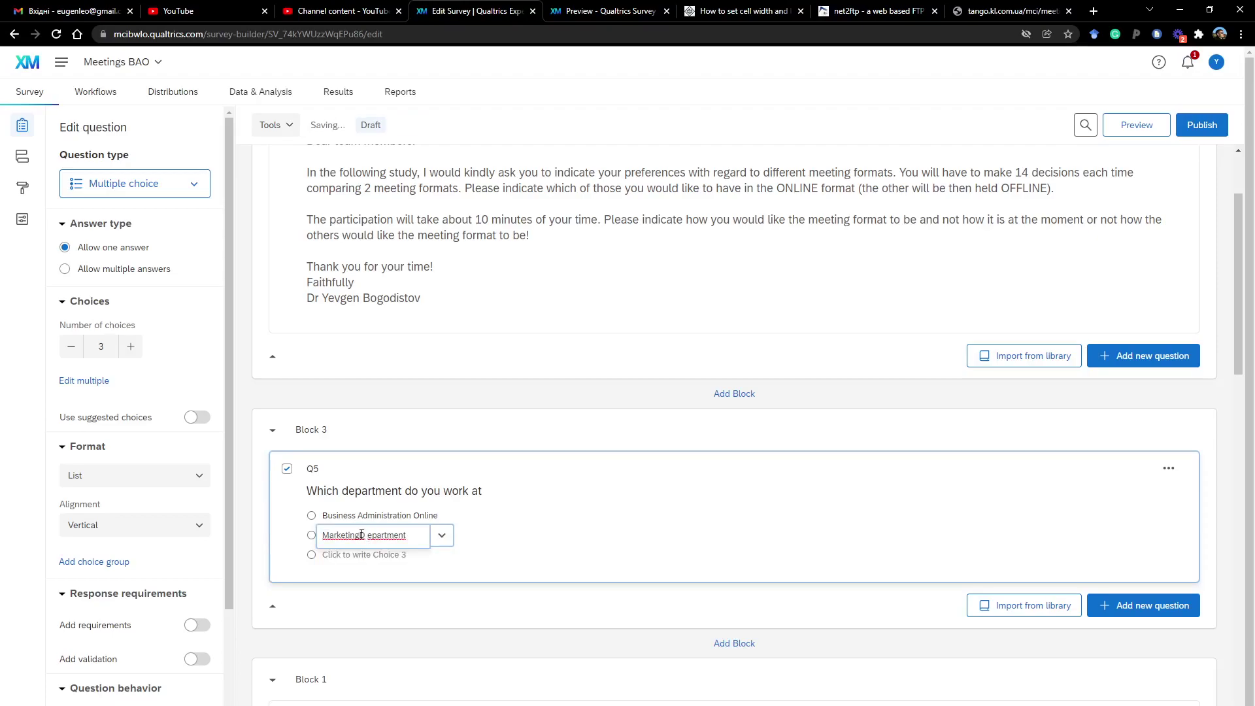
type("D")
left_click(366, 555)
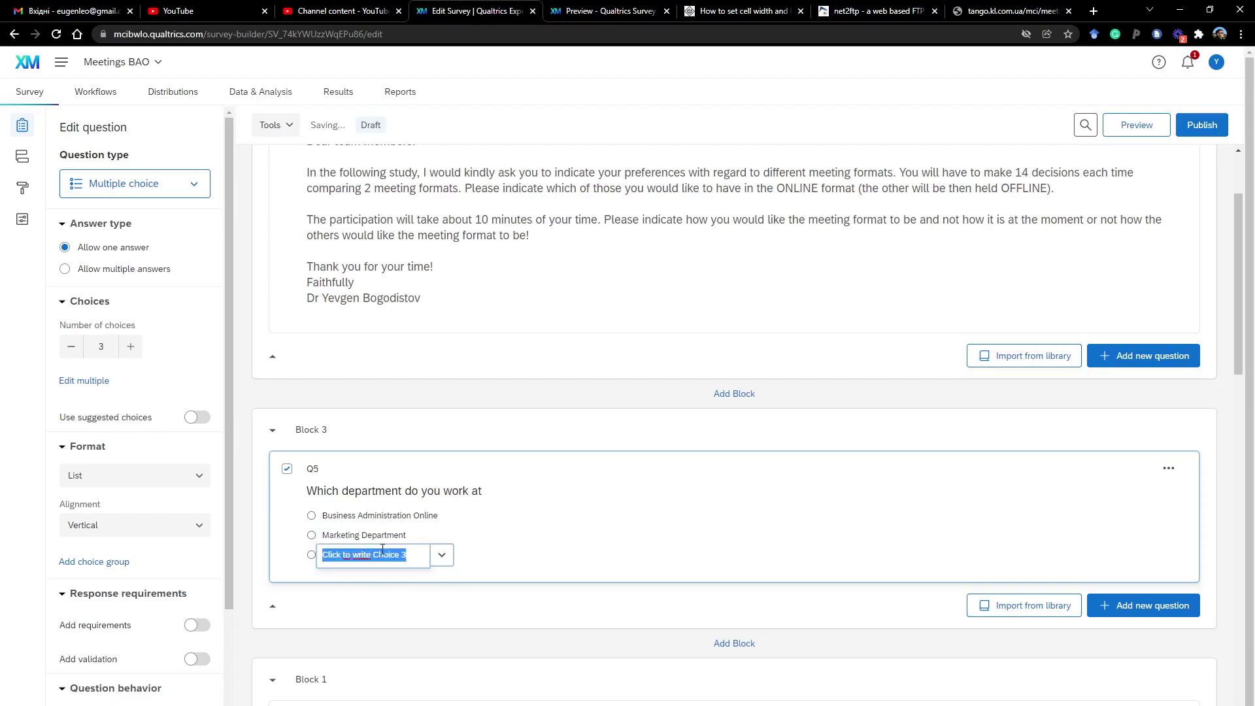
type("IT Services")
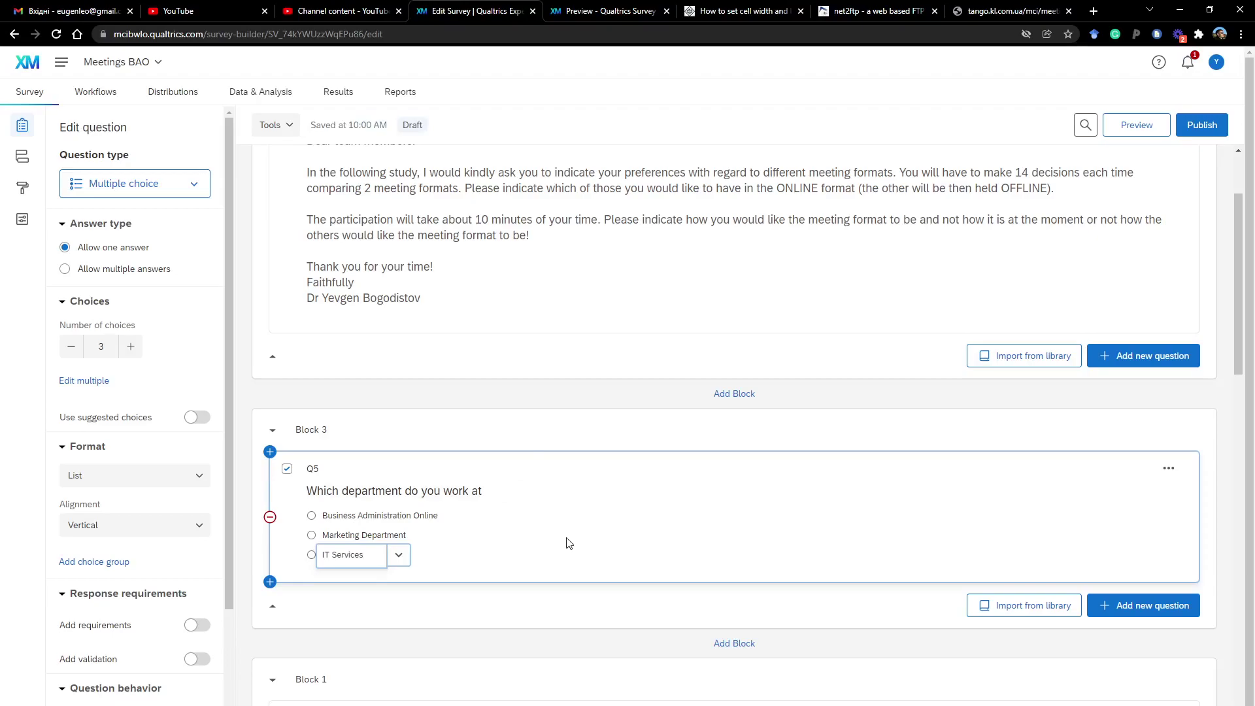
left_click(555, 595)
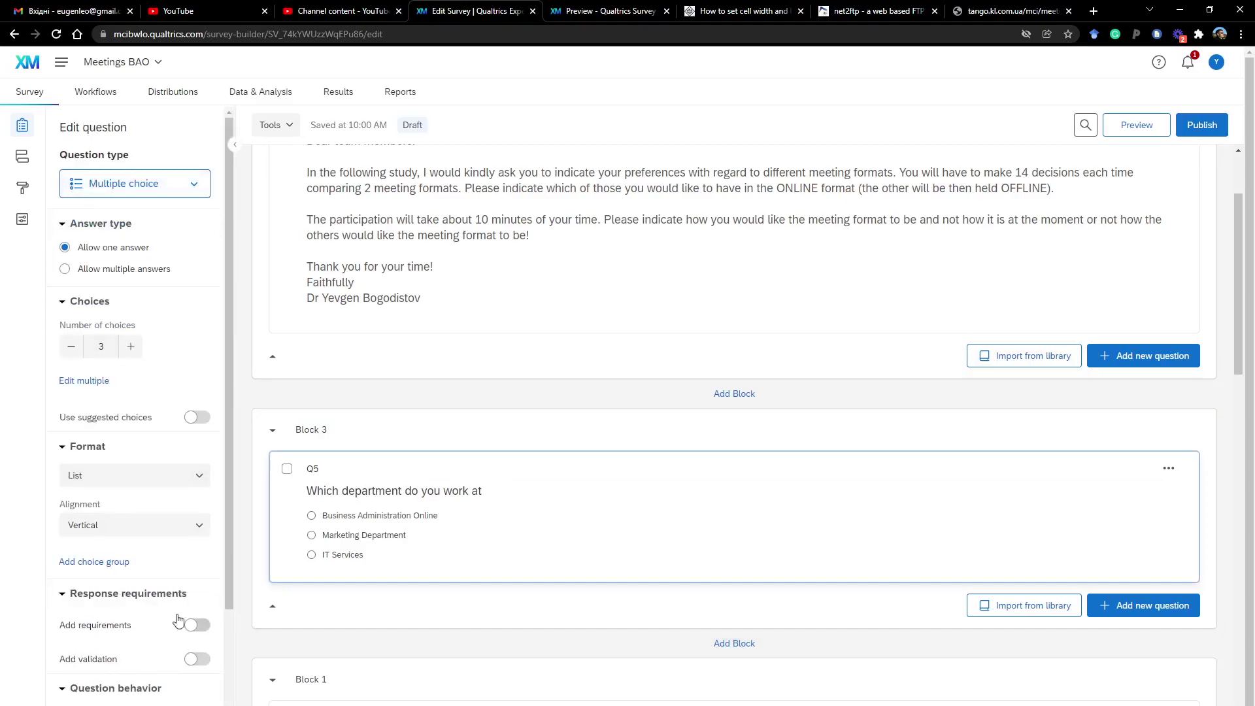
left_click(199, 625)
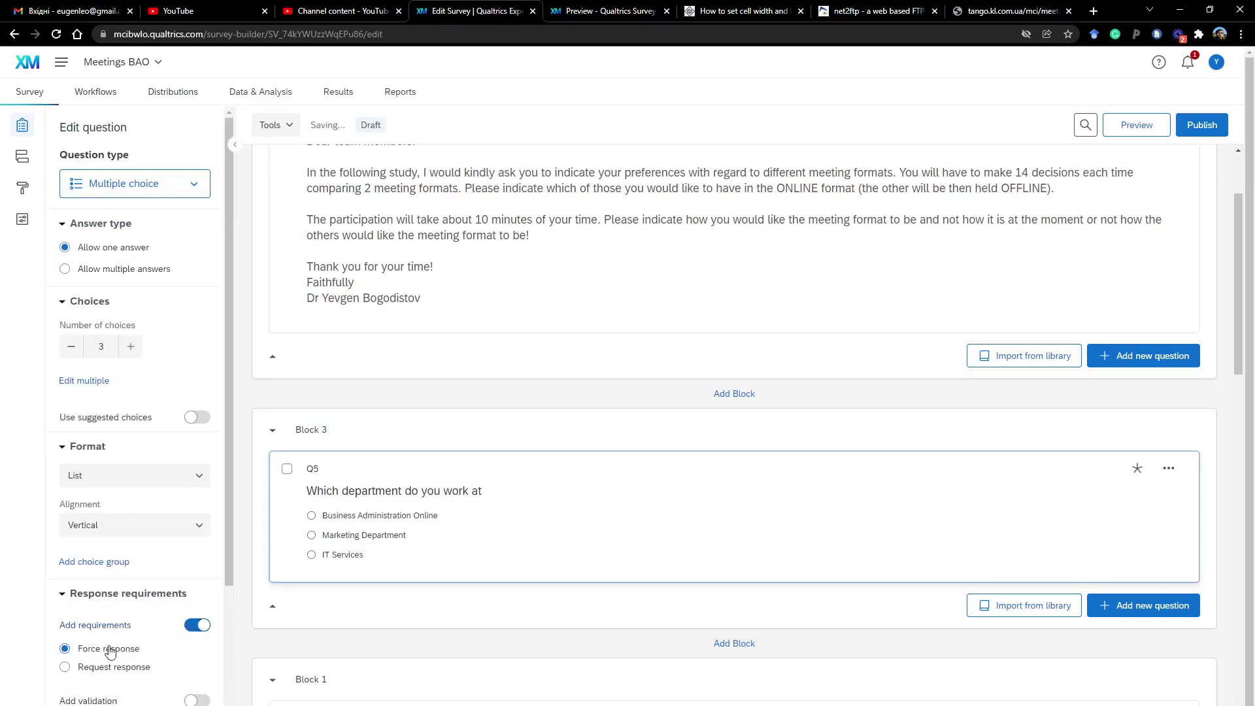
scroll(414, 616, "down", 3)
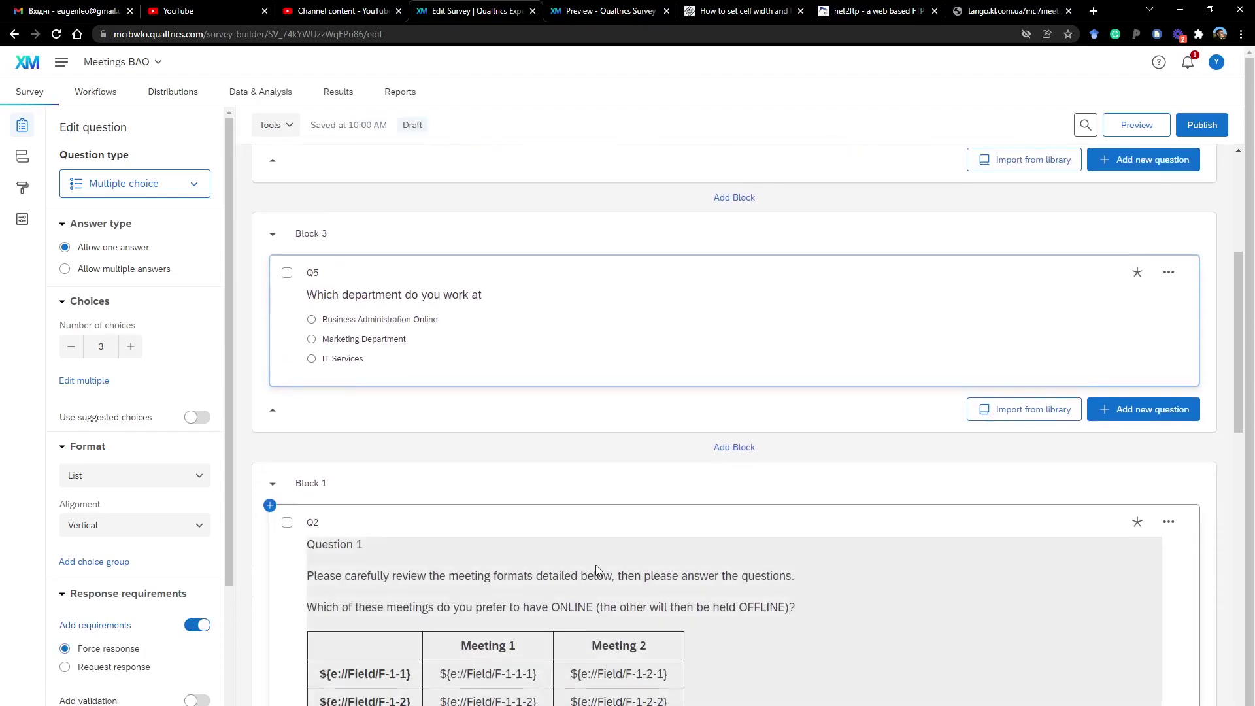
left_click(596, 571)
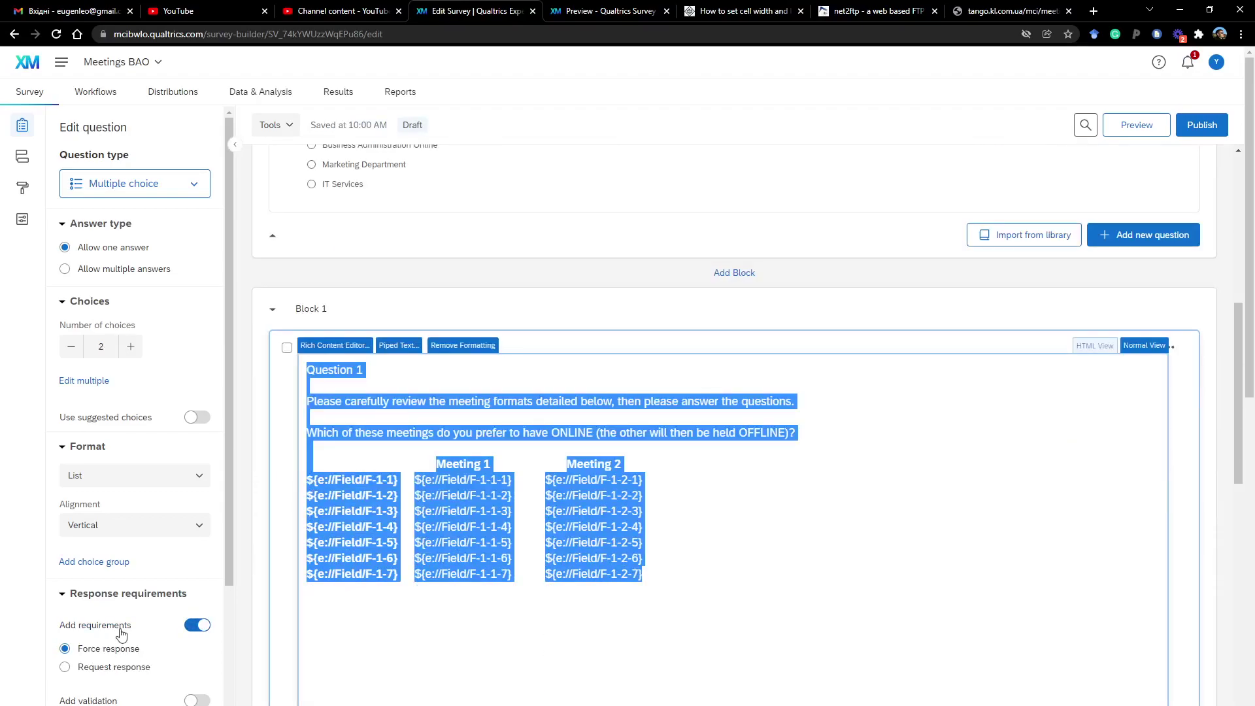
left_click(1175, 551)
scroll(1169, 555, "down", 10)
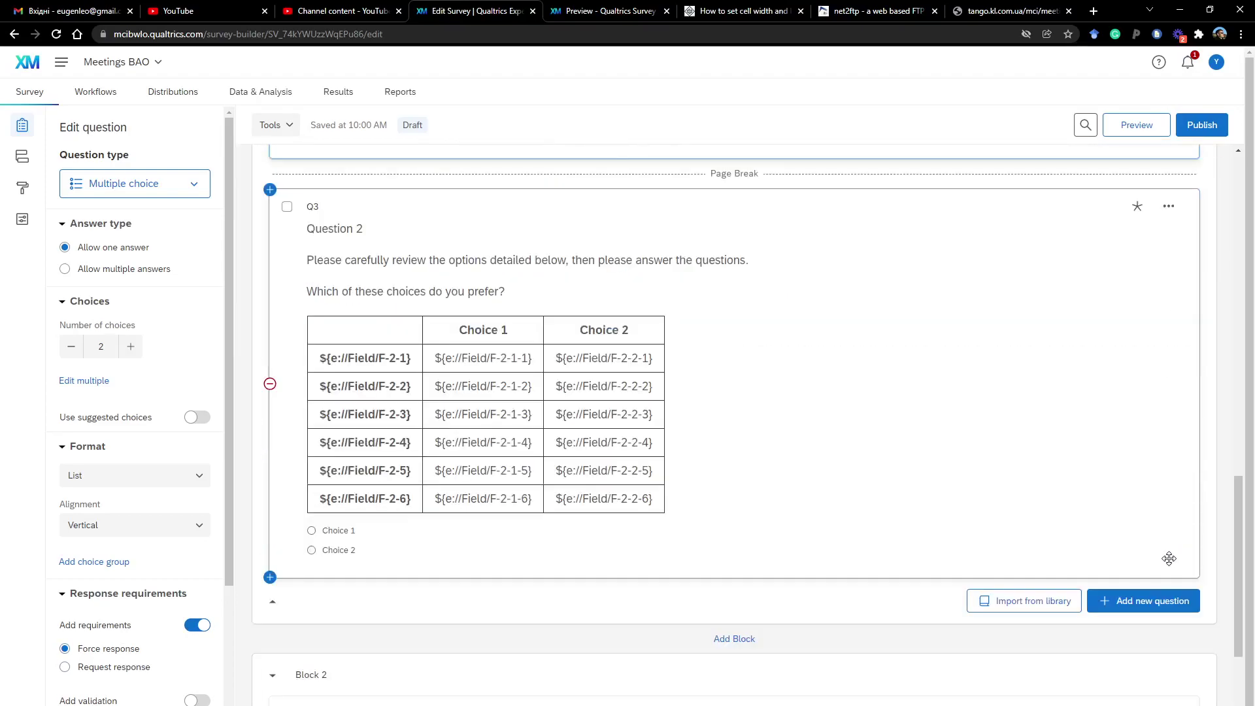
scroll(1169, 559, "down", 5)
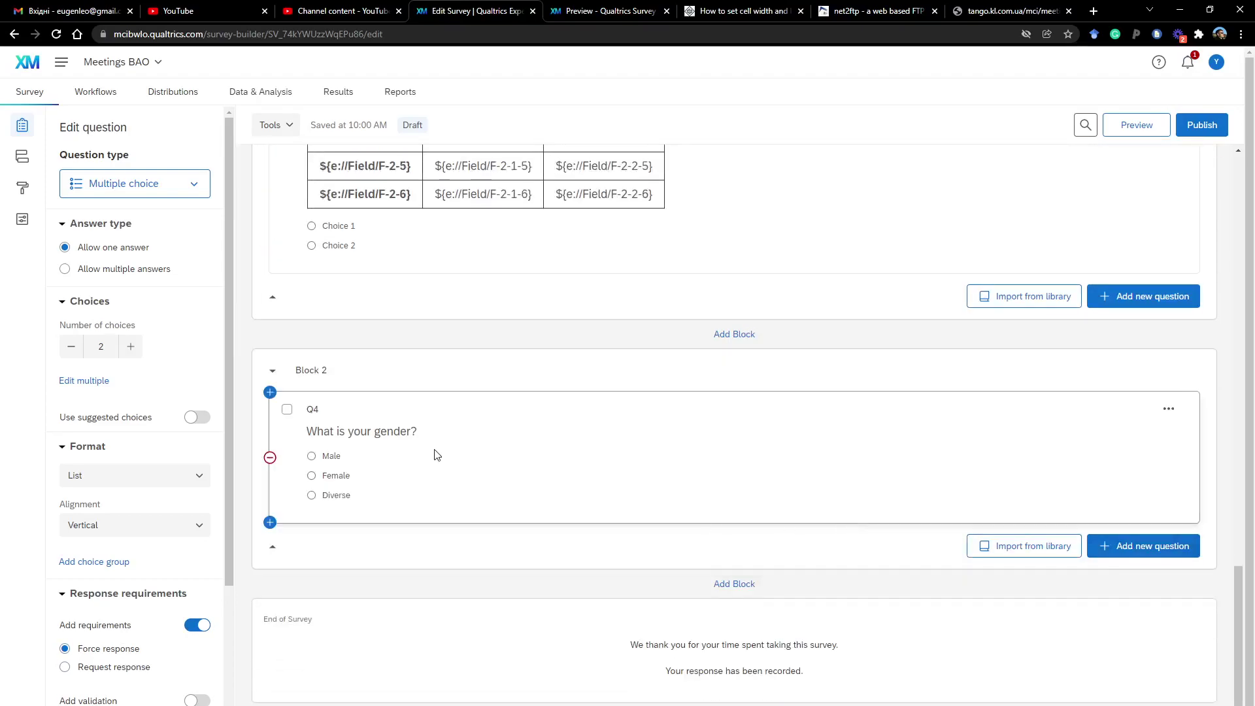